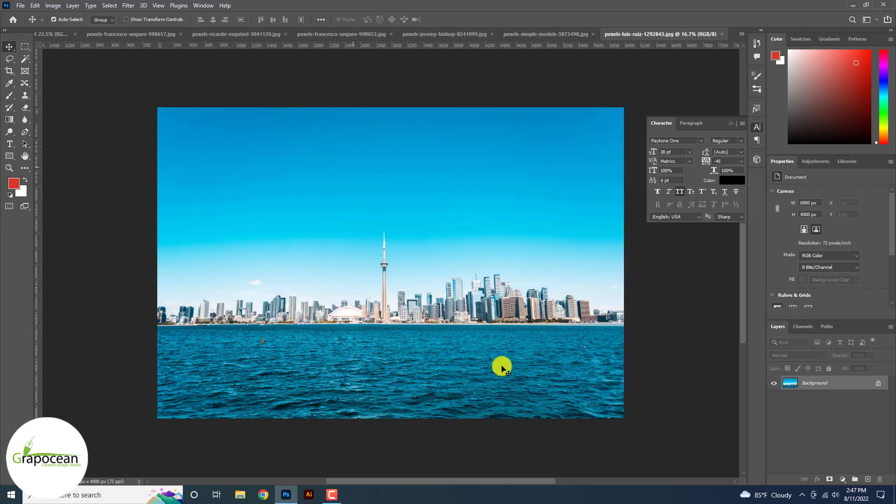
Examine the skyline photo, the blank Flyer Design document and the other open source photos up to the desert dunes.
{"action": "left_click", "coordinate": [465, 306], "text": "ctrl"}
{"action": "left_click", "coordinate": [464, 306], "text": "ctrl"}
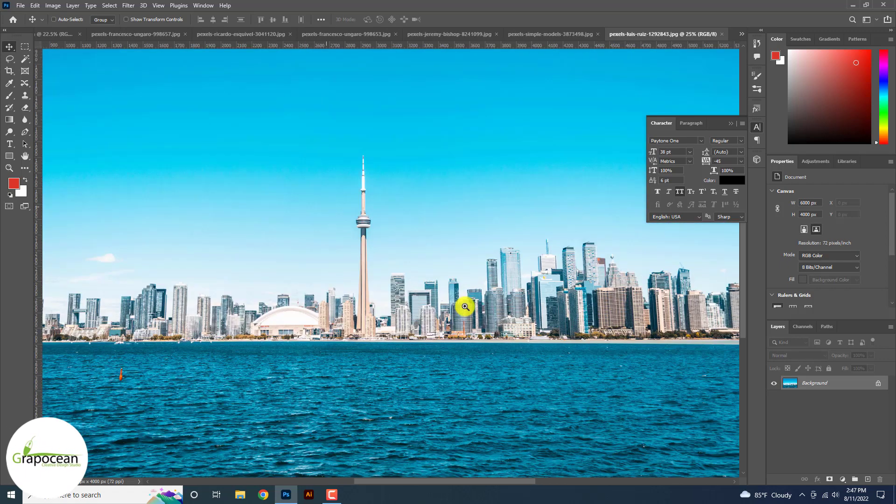
{"action": "scroll", "coordinate": [465, 306], "scroll_direction": "down", "scroll_amount": 7}
{"action": "scroll", "coordinate": [464, 306], "scroll_direction": "up", "scroll_amount": 3}
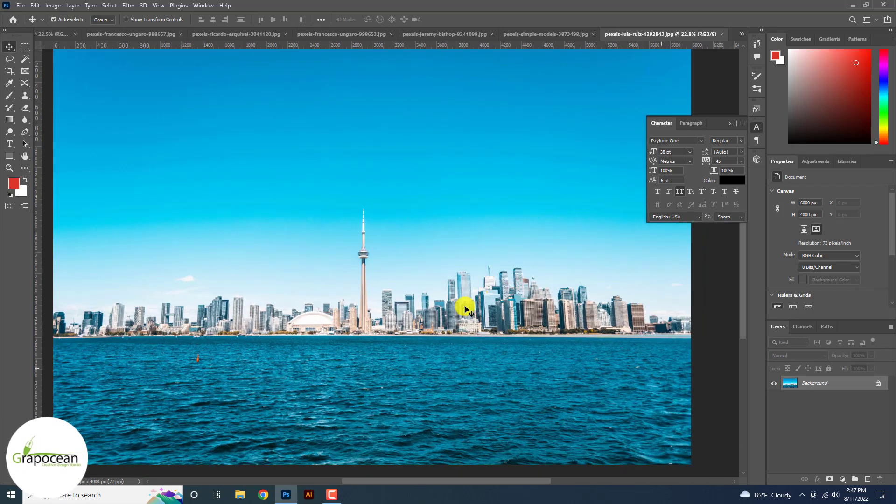
{"action": "scroll", "coordinate": [465, 308], "scroll_direction": "down", "scroll_amount": 2}
{"action": "left_click", "coordinate": [55, 33]}
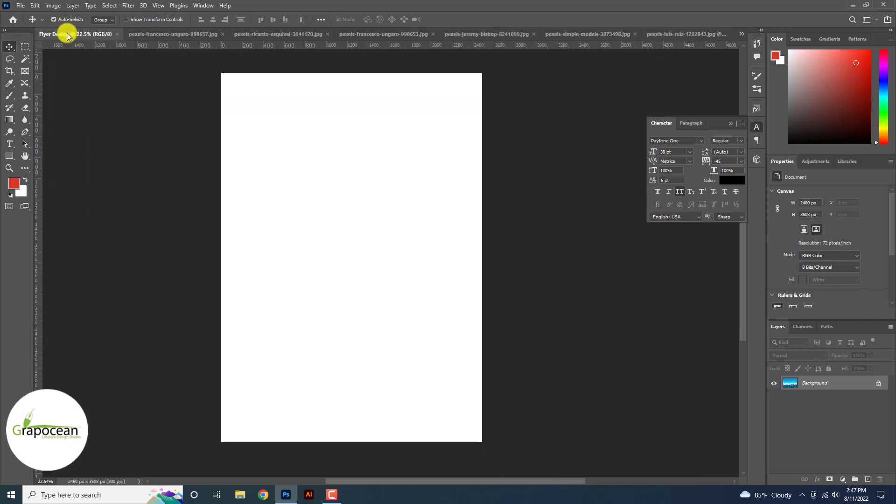
{"action": "left_click", "coordinate": [170, 33]}
{"action": "left_click", "coordinate": [298, 34]}
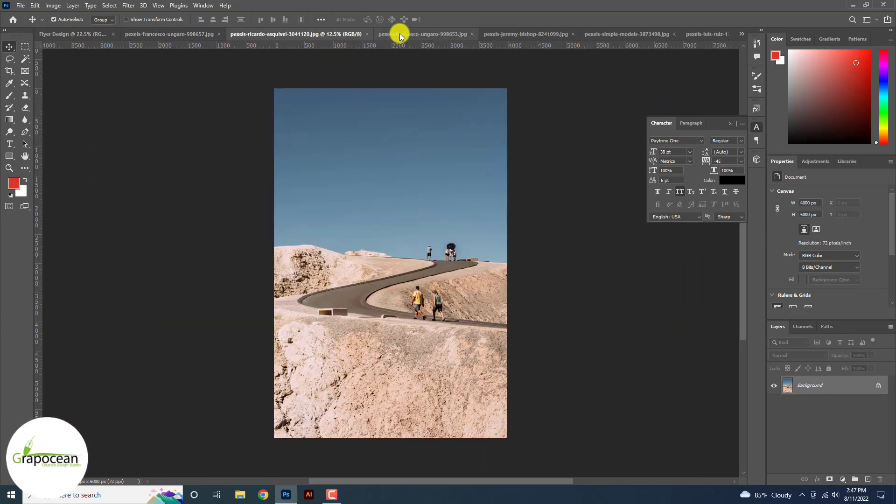
{"action": "left_click", "coordinate": [399, 34]}
{"action": "left_click", "coordinate": [514, 34]}
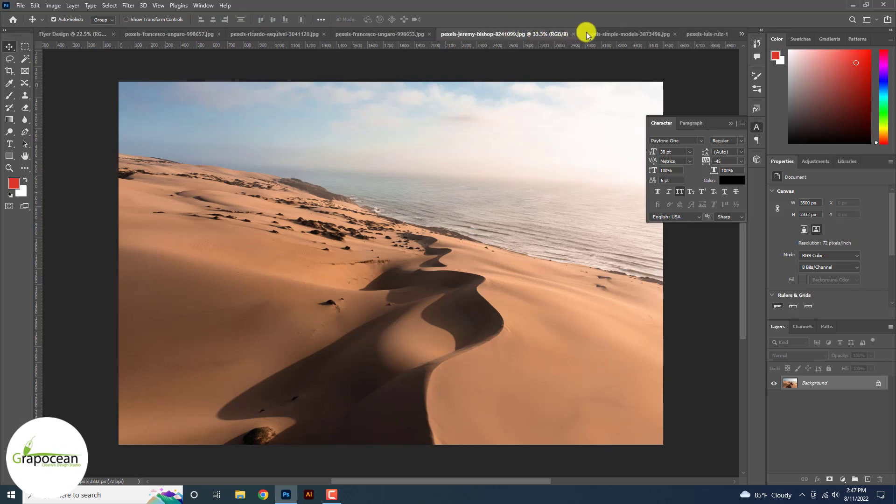
Copy the woman's three cut-out layers, Background copy, copy 2 and copy 3, from the model photo into the Flyer Design document.
{"action": "left_click", "coordinate": [620, 36]}
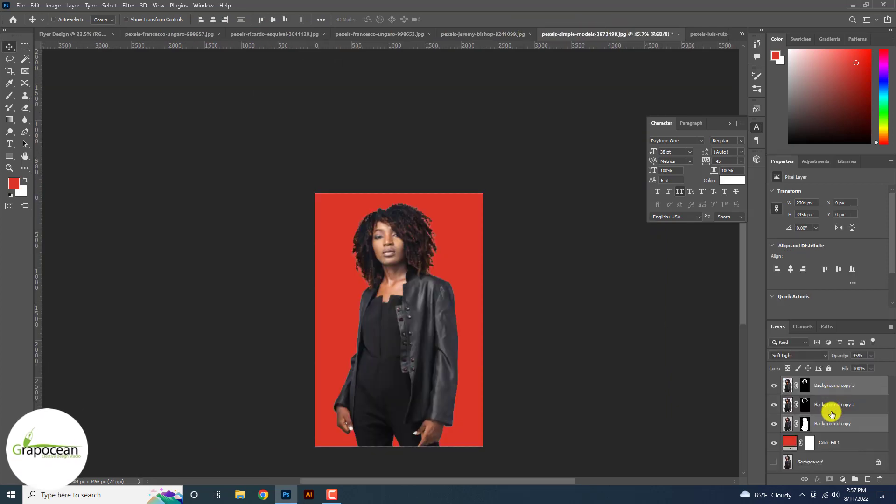
{"action": "left_click", "coordinate": [828, 411], "text": "shift"}
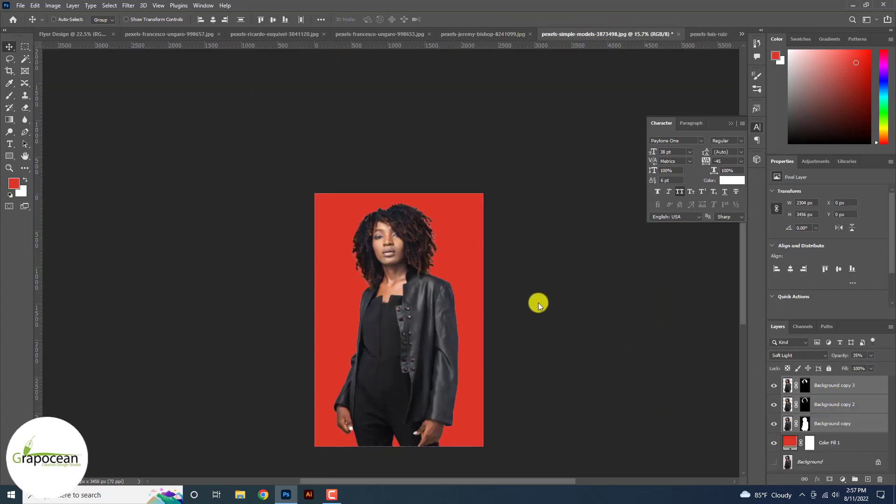
{"action": "left_click_drag", "start_coordinate": [396, 249], "coordinate": [377, 314]}
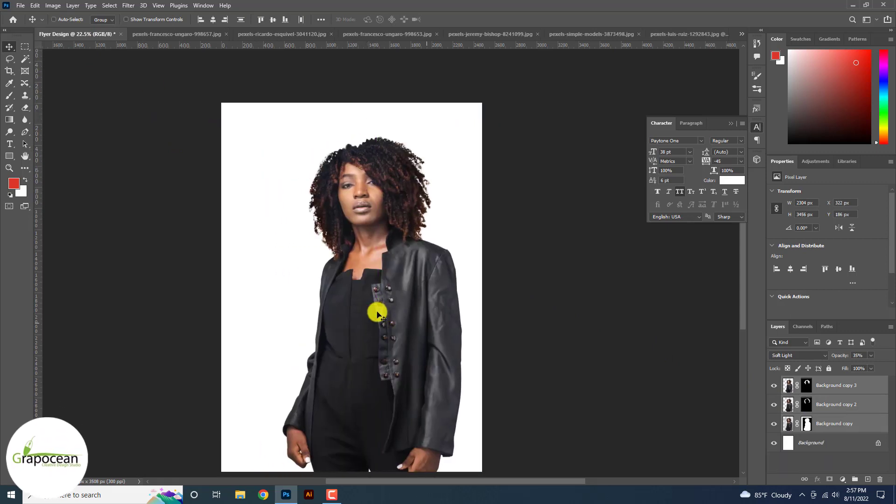
Scale the woman's three layers to about 2238 × 3357 px and place her right of centre at the flyer's lower edge.
{"action": "key", "text": "ctrl+t"}
{"action": "left_click_drag", "start_coordinate": [497, 122], "coordinate": [483, 143]}
{"action": "left_click_drag", "start_coordinate": [394, 289], "coordinate": [405, 301]}
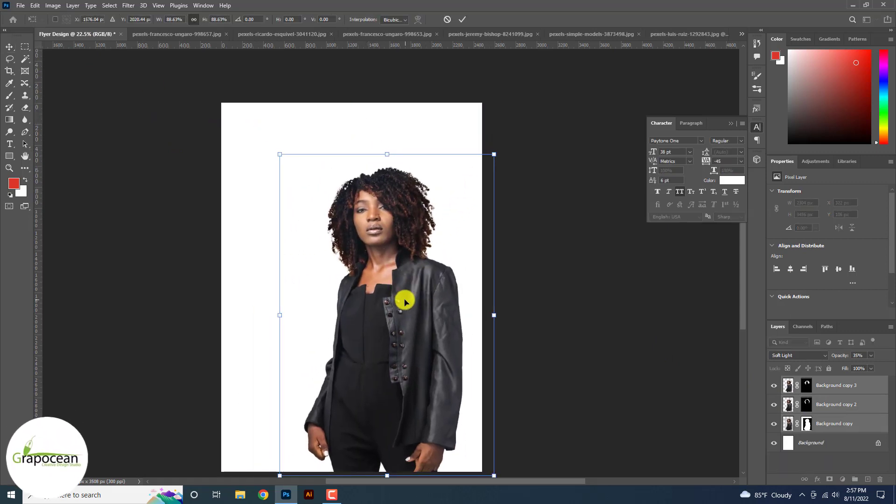
{"action": "key", "text": "ctrl+minus"}
{"action": "key", "text": "ctrl+minus"}
{"action": "left_click_drag", "start_coordinate": [449, 390], "coordinate": [462, 408]}
{"action": "left_click_drag", "start_coordinate": [401, 364], "coordinate": [398, 343]}
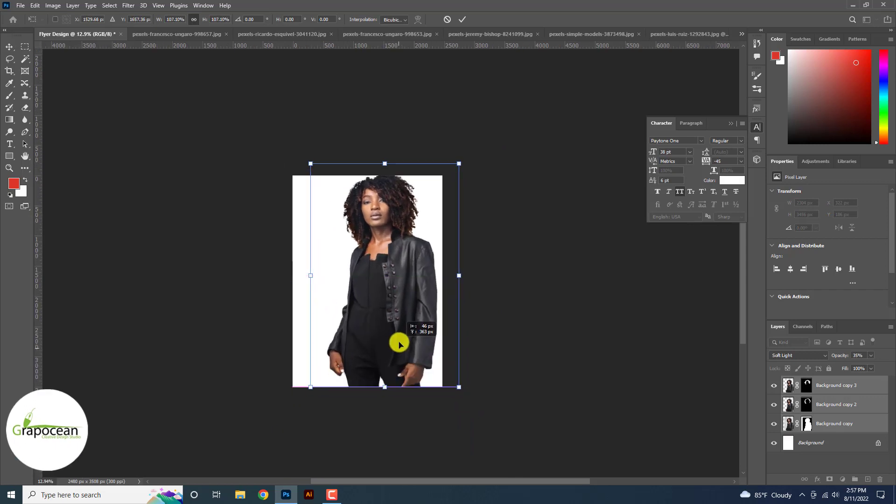
{"action": "left_click_drag", "start_coordinate": [459, 276], "coordinate": [413, 284]}
{"action": "left_click_drag", "start_coordinate": [449, 366], "coordinate": [453, 371]}
{"action": "left_click_drag", "start_coordinate": [409, 350], "coordinate": [411, 364]}
{"action": "left_click", "coordinate": [463, 19]}
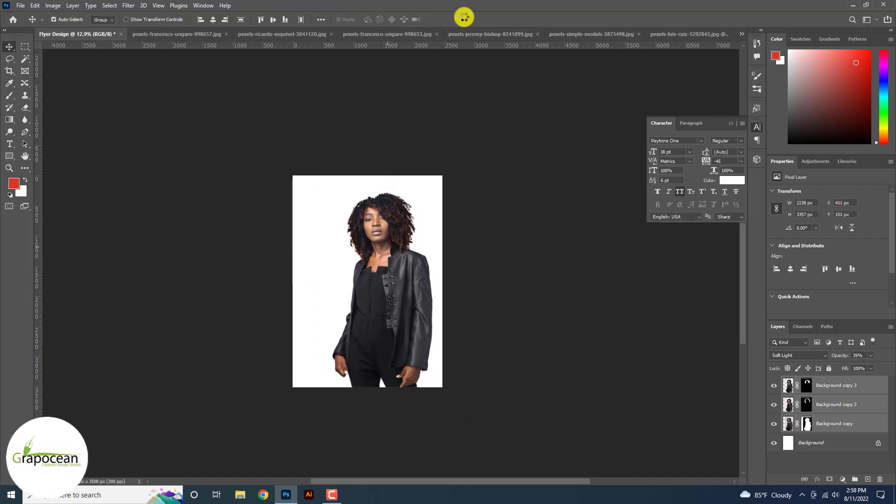
{"action": "key", "text": "ctrl+plus"}
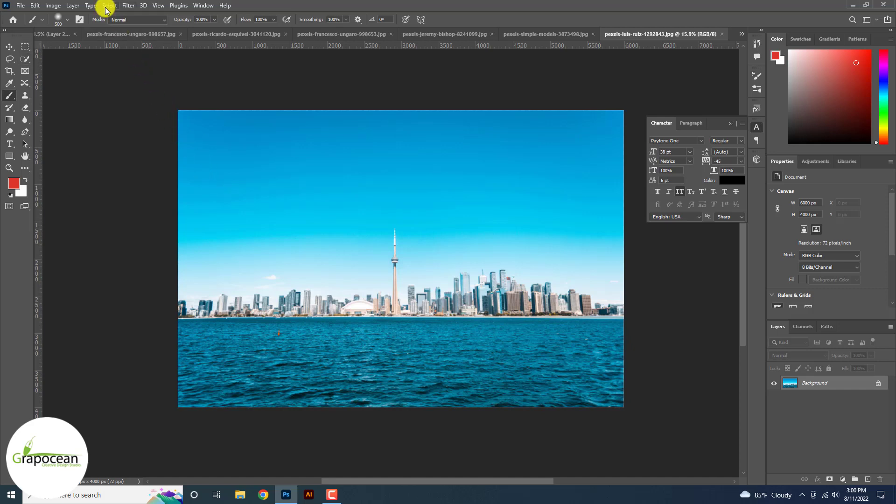
{"action": "left_click", "coordinate": [106, 7]}
{"action": "left_click", "coordinate": [119, 98]}
{"action": "left_click", "coordinate": [339, 194]}
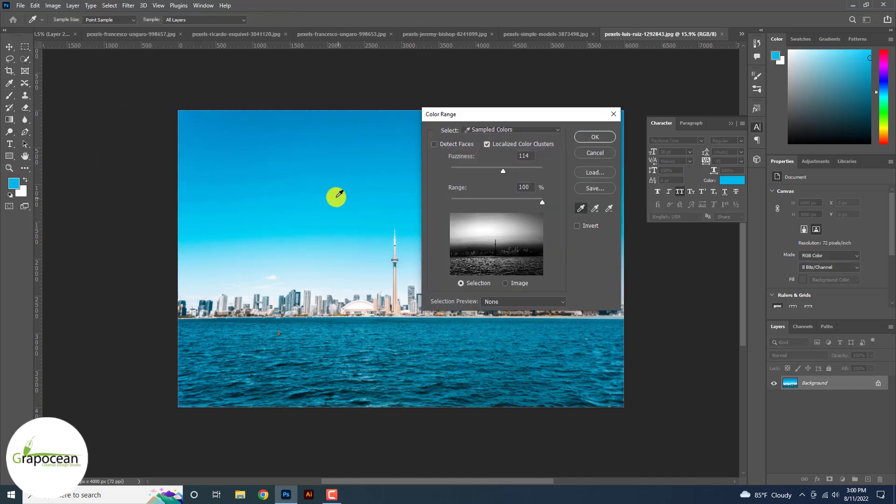
{"action": "left_click_drag", "start_coordinate": [296, 225], "coordinate": [245, 264]}
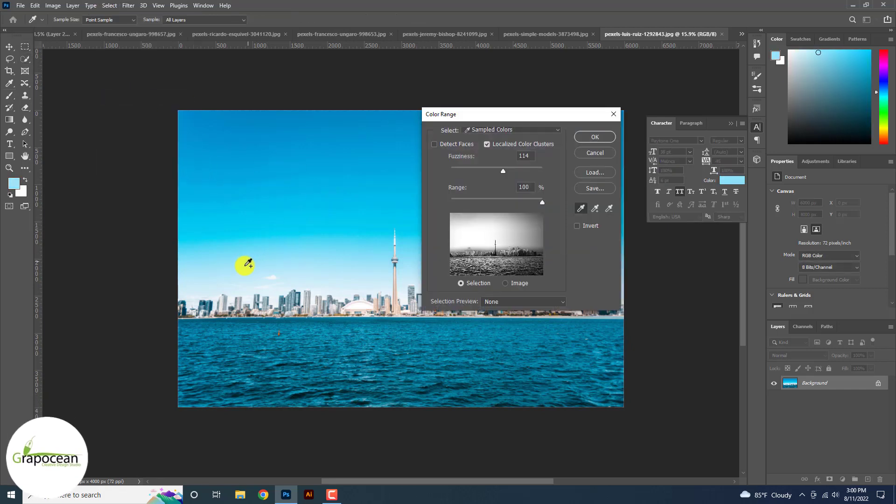
{"action": "left_click", "coordinate": [595, 153]}
{"action": "scroll", "coordinate": [600, 156], "scroll_direction": "up", "scroll_amount": 5}
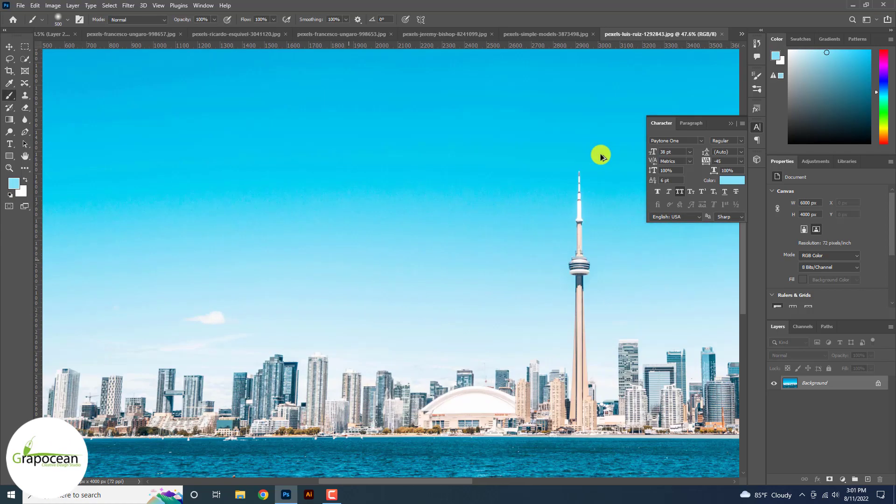
{"action": "scroll", "coordinate": [600, 156], "scroll_direction": "down", "scroll_amount": 3}
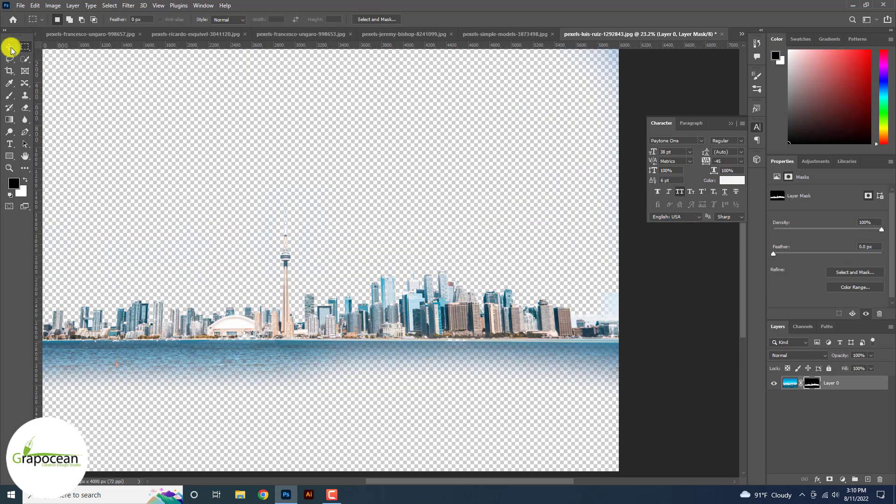
Copy the masked city skyline into the Flyer Design document and place it across the flyer at the woman's waist height.
{"action": "left_click", "coordinate": [9, 46]}
{"action": "scroll", "coordinate": [270, 214], "scroll_direction": "down", "scroll_amount": 3}
{"action": "left_click_drag", "start_coordinate": [444, 321], "coordinate": [334, 393]}
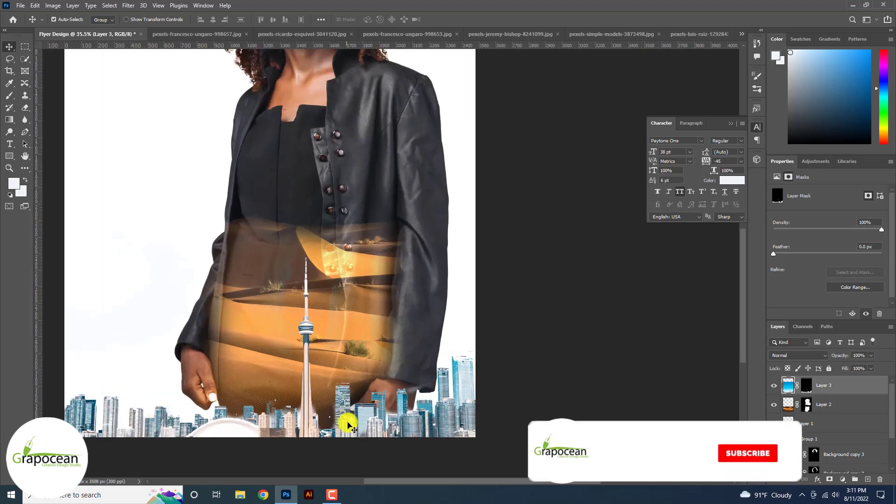
{"action": "left_click_drag", "start_coordinate": [344, 422], "coordinate": [353, 235]}
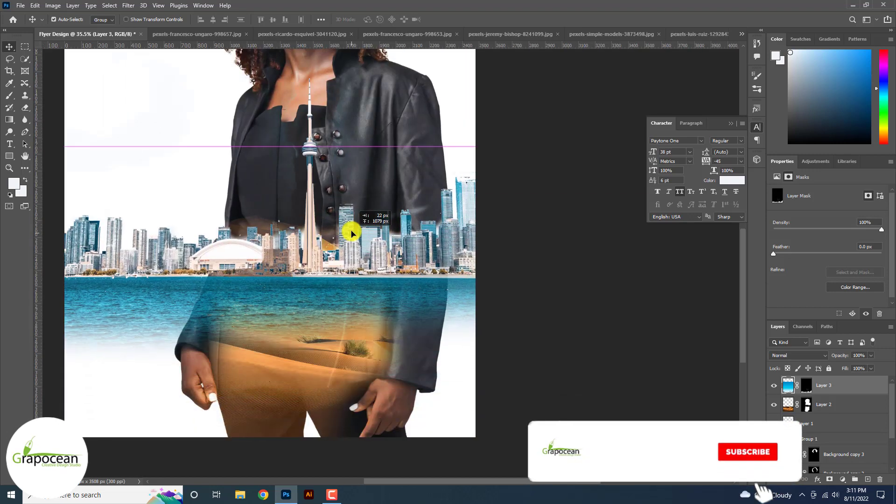
{"action": "scroll", "coordinate": [485, 270], "scroll_direction": "down", "scroll_amount": 5}
{"action": "key", "text": "Return"}
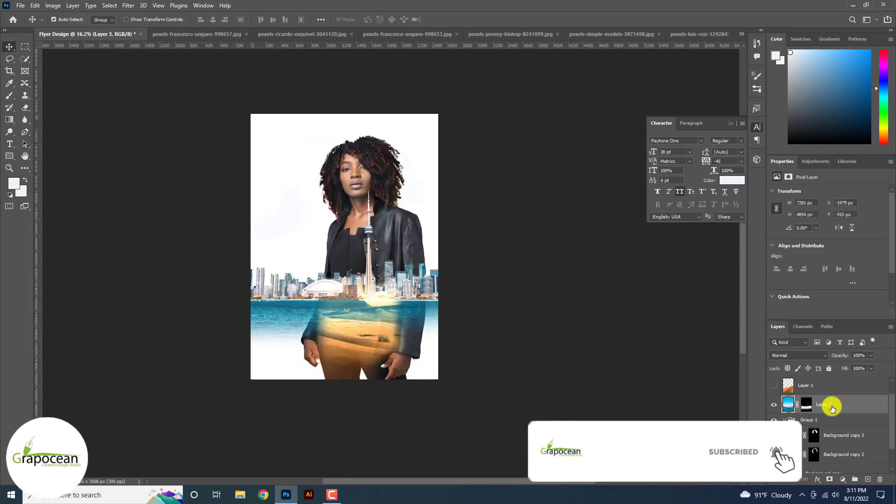
Move the skyline layer to the bottom of Group 1, beneath Background copy, so it sits behind the woman.
{"action": "left_click_drag", "start_coordinate": [832, 408], "coordinate": [825, 457]}
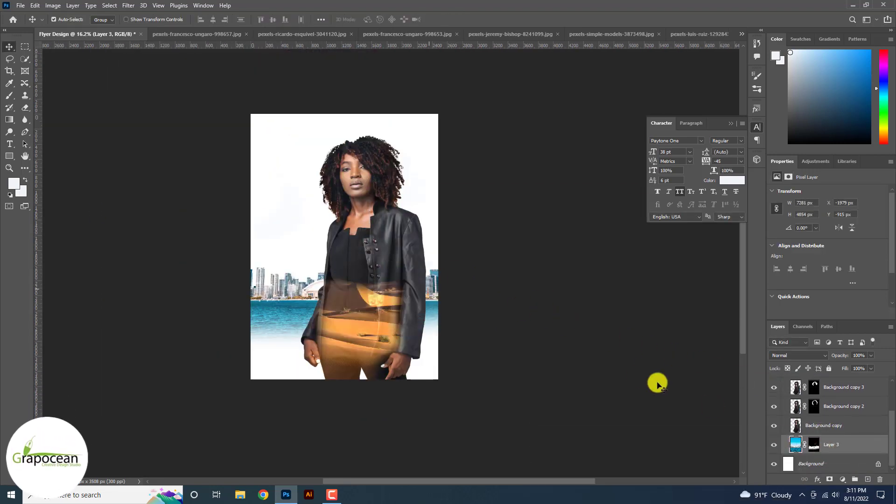
{"action": "mouse_move", "coordinate": [432, 288]}
{"action": "left_mouse_down"}
{"action": "mouse_move", "coordinate": [425, 252]}
{"action": "mouse_move", "coordinate": [424, 286]}
{"action": "left_mouse_up"}
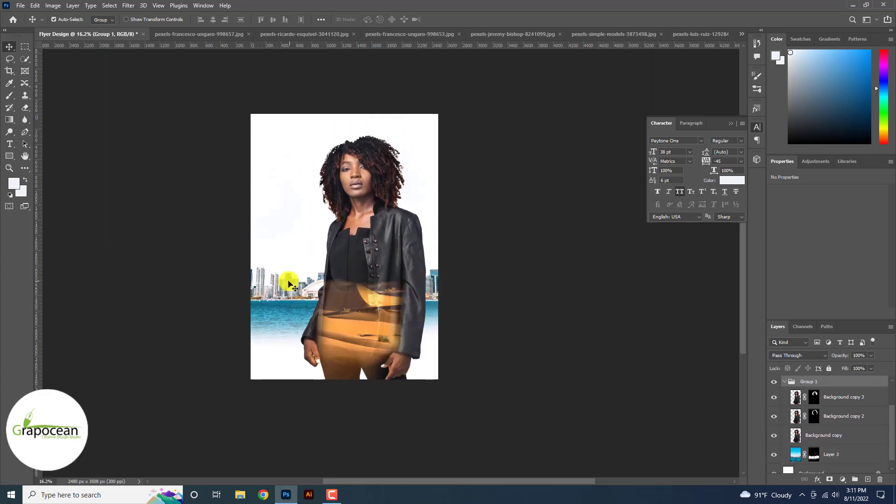
{"action": "left_click_drag", "start_coordinate": [289, 281], "coordinate": [288, 249]}
{"action": "key", "text": "ctrl+z"}
{"action": "left_click", "coordinate": [616, 433]}
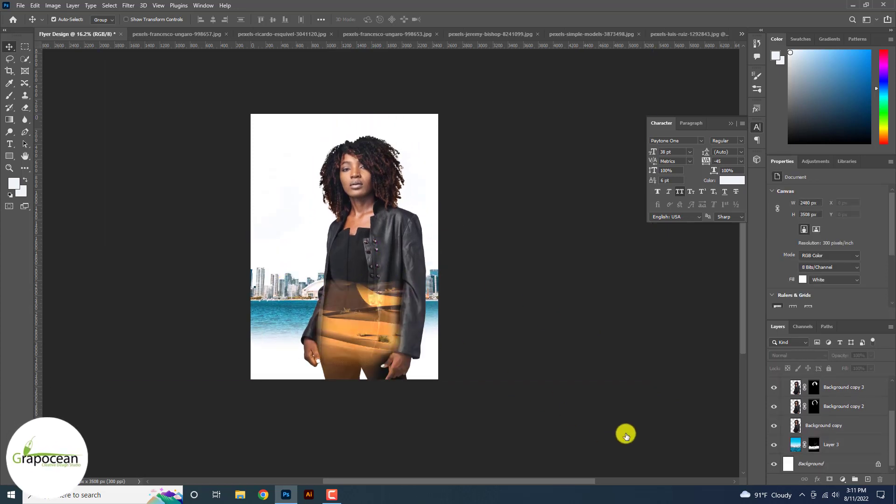
Enlarge the skyline layer to about 8218 × 5479 px and shift it so the tower stands left of the woman.
{"action": "scroll", "coordinate": [776, 445], "scroll_direction": "up", "scroll_amount": 3}
{"action": "scroll", "coordinate": [776, 444], "scroll_direction": "down", "scroll_amount": 2}
{"action": "left_click", "coordinate": [834, 444]}
{"action": "key", "text": "ctrl+t"}
{"action": "left_click_drag", "start_coordinate": [436, 310], "coordinate": [359, 280]}
{"action": "left_click_drag", "start_coordinate": [573, 380], "coordinate": [610, 400]}
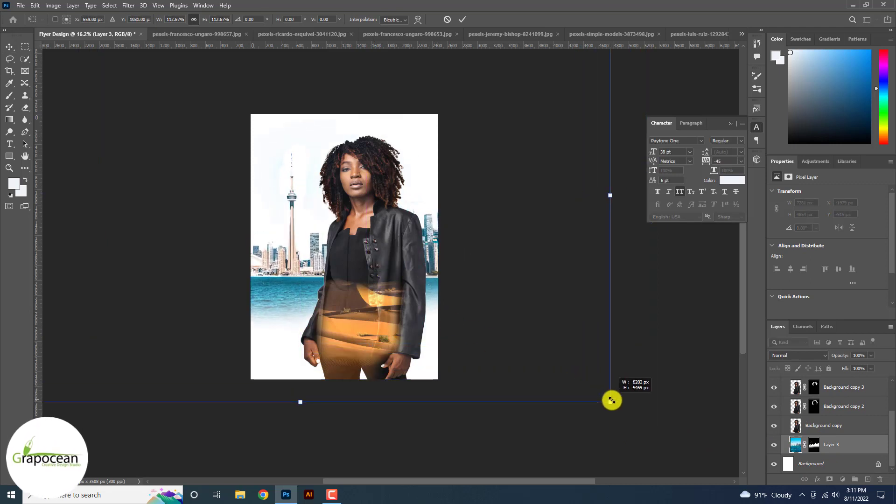
{"action": "left_click_drag", "start_coordinate": [489, 344], "coordinate": [481, 348]}
{"action": "left_click", "coordinate": [462, 19]}
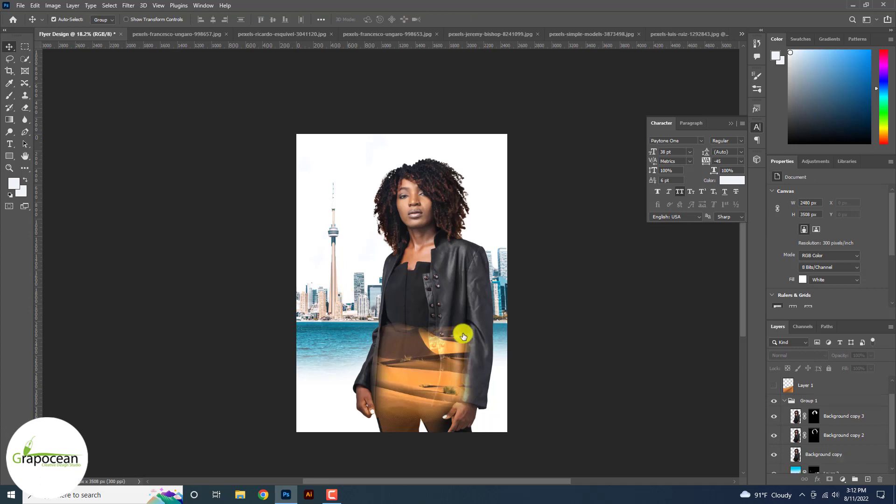
Lower the skyline layer's opacity to 51%.
{"action": "scroll", "coordinate": [800, 430], "scroll_direction": "down", "scroll_amount": 1}
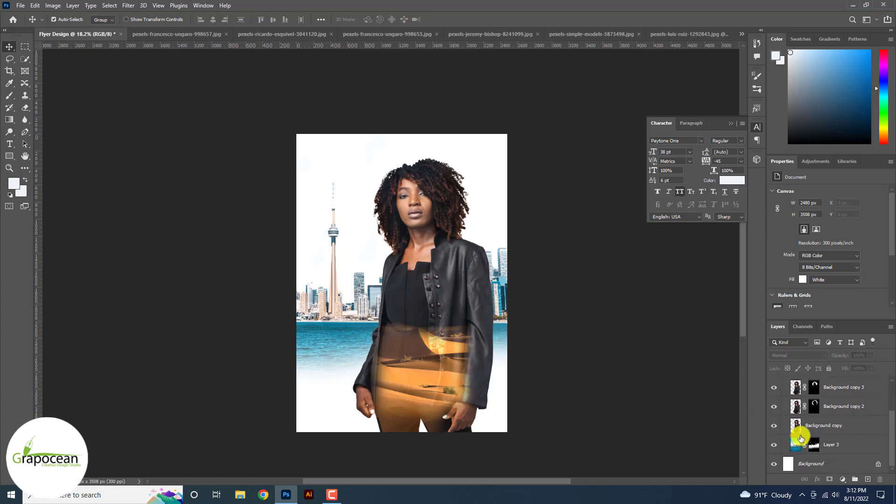
{"action": "left_click", "coordinate": [830, 441]}
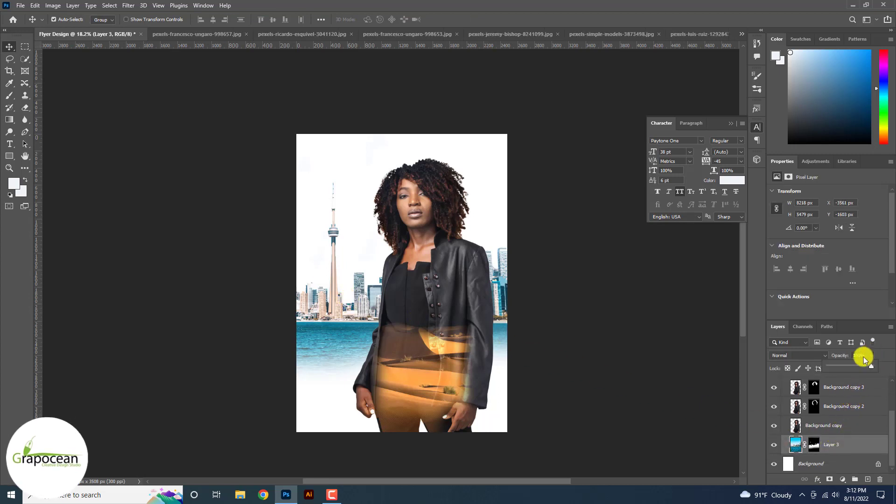
{"action": "mouse_move", "coordinate": [869, 365]}
{"action": "left_mouse_down"}
{"action": "mouse_move", "coordinate": [844, 366]}
{"action": "mouse_move", "coordinate": [854, 367]}
{"action": "left_mouse_up"}
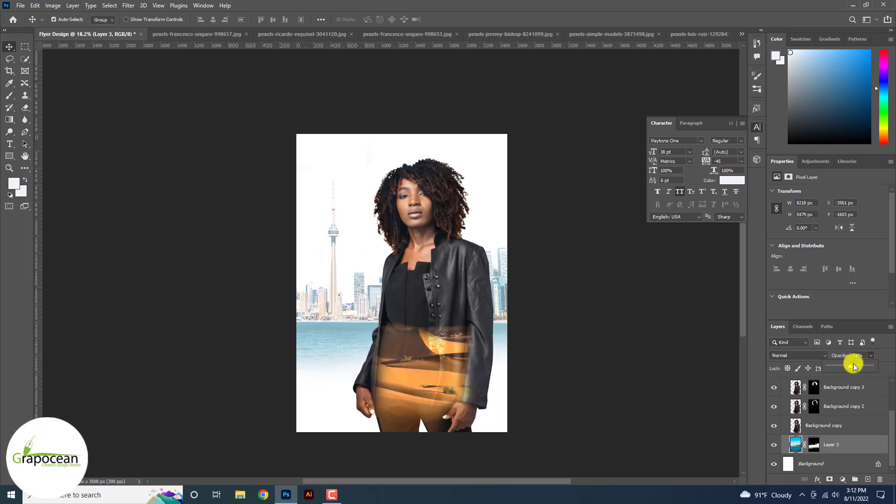
Add a Gradient Map adjustment layer directly above the skyline layer.
{"action": "left_click", "coordinate": [842, 479]}
{"action": "left_click", "coordinate": [854, 470]}
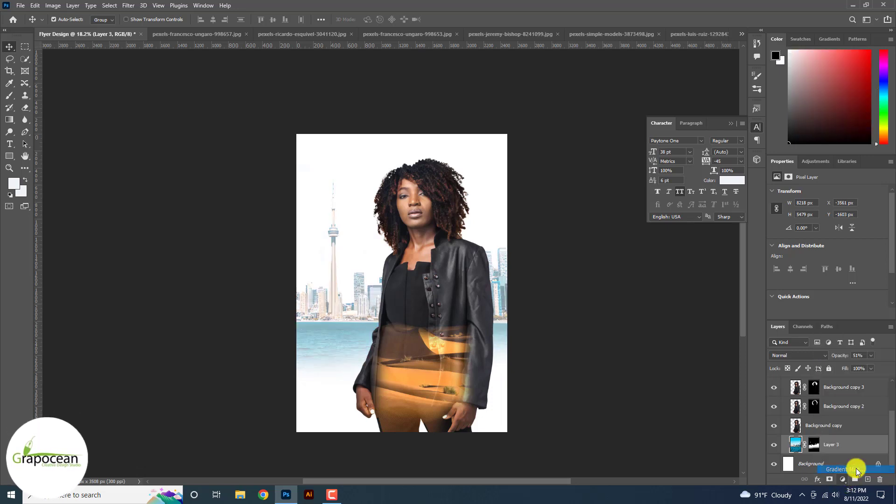
{"action": "left_click", "coordinate": [814, 356]}
{"action": "left_click", "coordinate": [729, 386]}
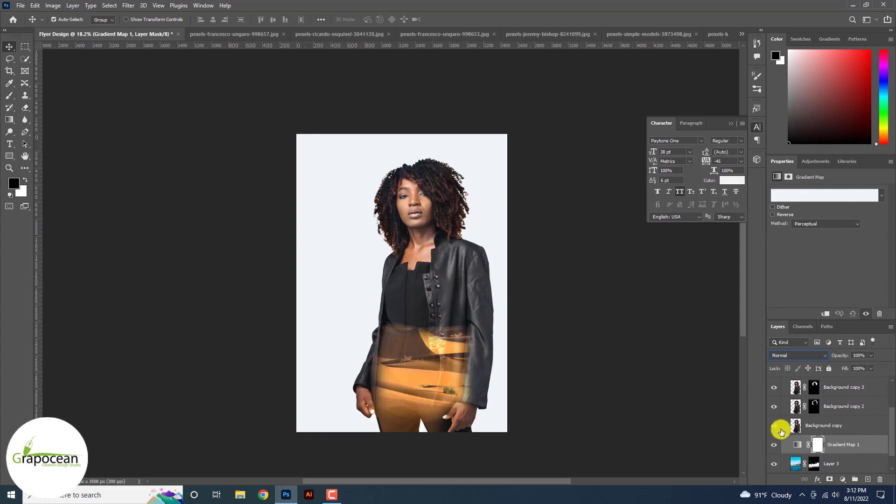
Try gradients from the Purples presets on the gradient map and apply Purple_21.
{"action": "left_click", "coordinate": [798, 445]}
{"action": "left_click", "coordinate": [873, 195]}
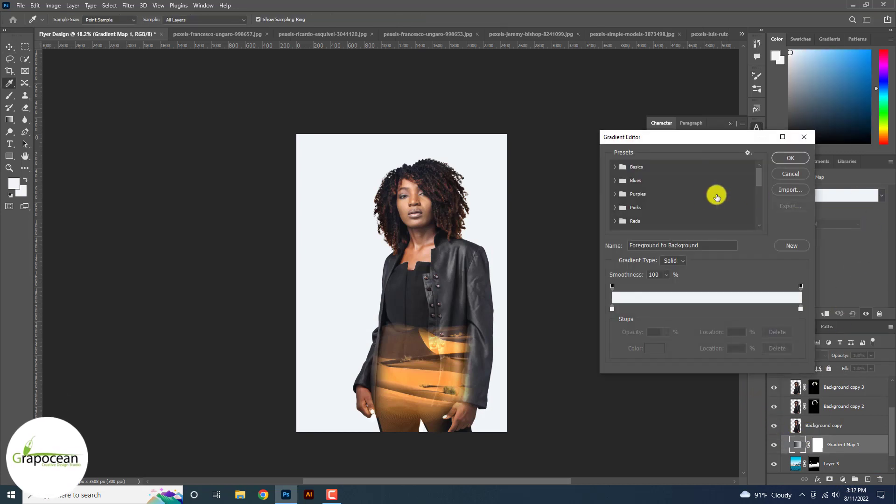
{"action": "left_click", "coordinate": [614, 193]}
{"action": "left_click", "coordinate": [626, 203]}
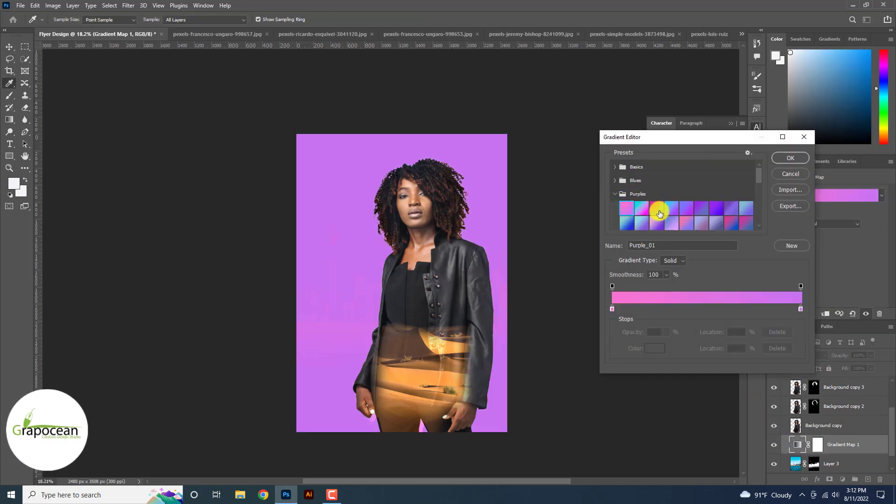
{"action": "left_click", "coordinate": [686, 227]}
{"action": "left_click", "coordinate": [657, 227]}
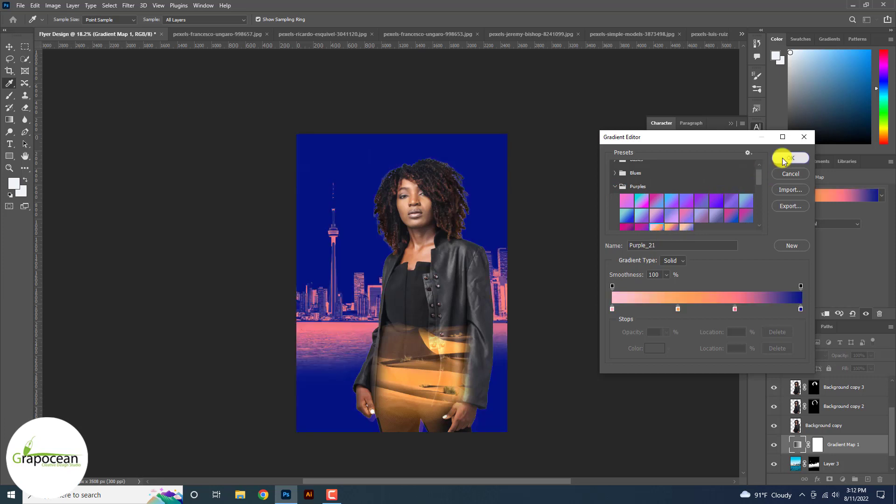
{"action": "left_click", "coordinate": [789, 158]}
Try several blend modes on the gradient map above the skyline and apply Exclusion.
{"action": "left_click", "coordinate": [797, 355]}
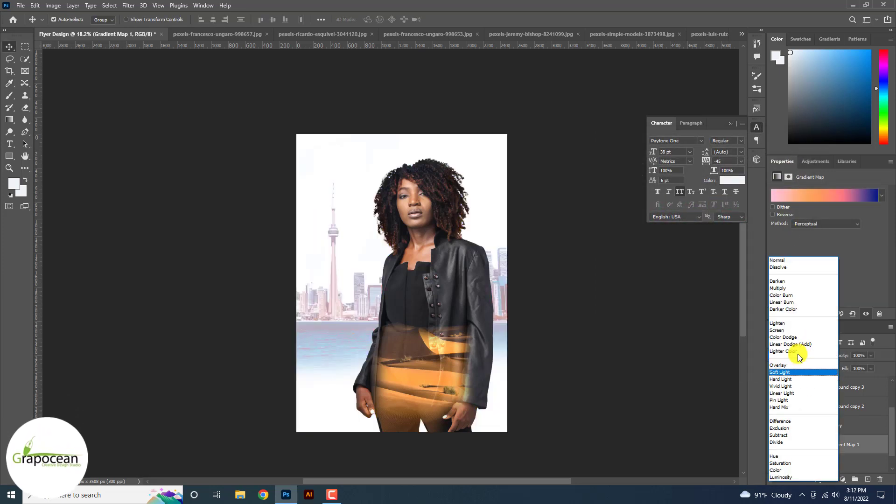
{"action": "key", "text": "Down"}
{"action": "key", "text": "Down"}
{"action": "key", "text": "Down"}
{"action": "key", "text": "Down"}
{"action": "key", "text": "Down"}
{"action": "key", "text": "Down"}
{"action": "key", "text": "Down"}
{"action": "key", "text": "Down"}
{"action": "key", "text": "Down"}
{"action": "key", "text": "Down"}
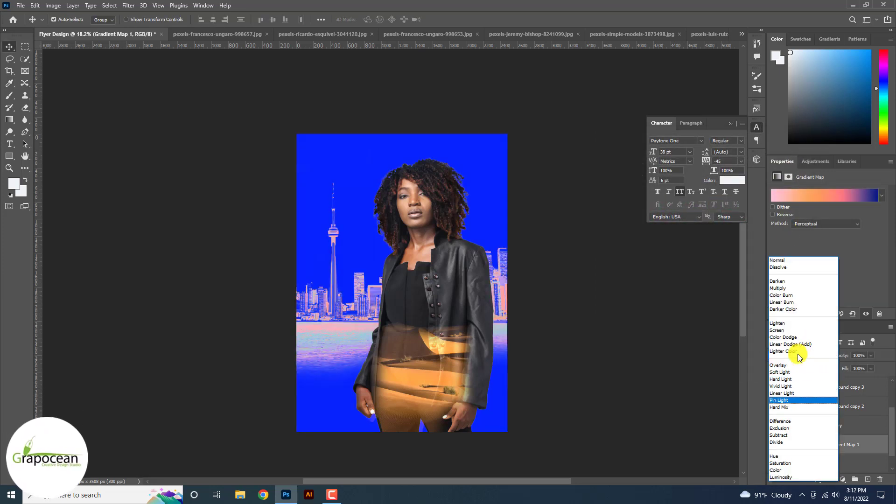
{"action": "key", "text": "Down"}
{"action": "key", "text": "Down"}
{"action": "key", "text": "Down"}
{"action": "key", "text": "Up"}
{"action": "key", "text": "Up"}
{"action": "key", "text": "Up"}
{"action": "key", "text": "Up"}
{"action": "key", "text": "Up"}
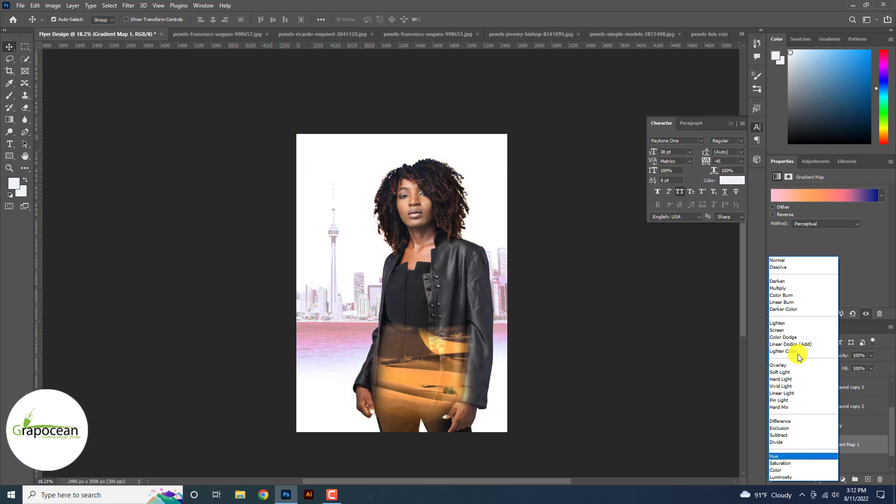
{"action": "key", "text": "Down"}
{"action": "key", "text": "Up"}
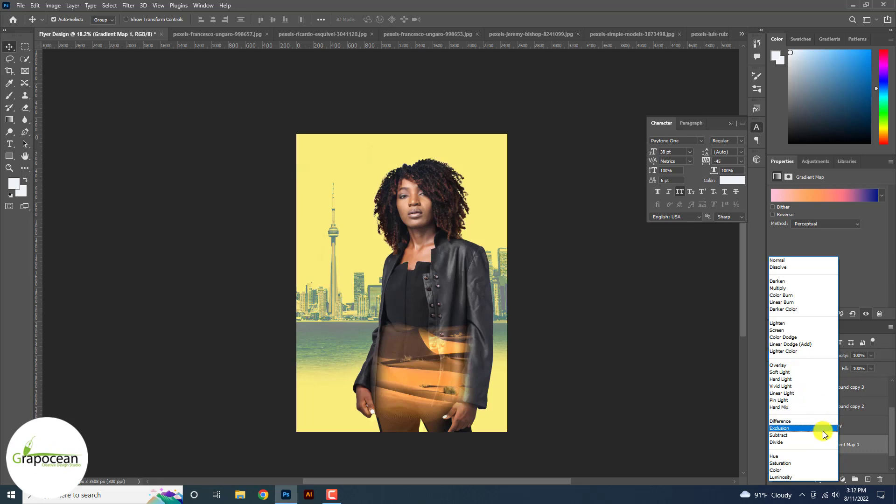
{"action": "key", "text": "Return"}
Lower the opacity of the Exclusion gradient map to 25%.
{"action": "left_click_drag", "start_coordinate": [862, 363], "coordinate": [838, 368]}
{"action": "left_click", "coordinate": [282, 285]}
{"action": "left_click", "coordinate": [426, 246]}
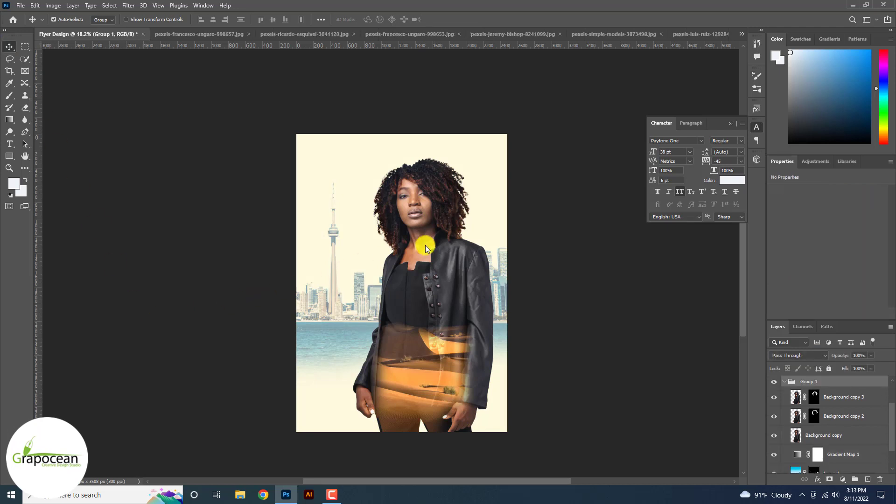
Place a copy of Gradient Map 1 directly above Group 1 and clip it to the group.
{"action": "scroll", "coordinate": [784, 404], "scroll_direction": "down", "scroll_amount": 2}
{"action": "left_click_drag", "start_coordinate": [860, 425], "coordinate": [817, 424]}
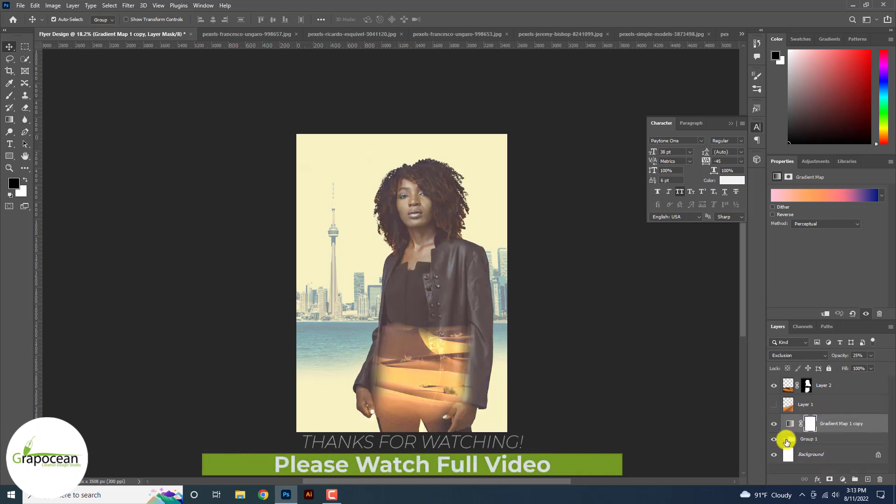
{"action": "right_click", "coordinate": [840, 422]}
{"action": "left_click", "coordinate": [800, 226]}
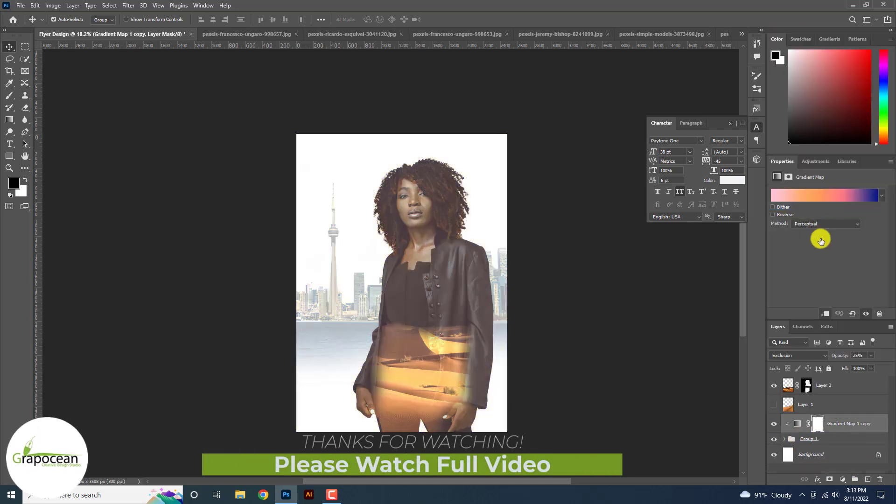
Raise the clipped gradient map copy's opacity to 100% and set its blend mode to Soft Light.
{"action": "left_click_drag", "start_coordinate": [870, 355], "coordinate": [874, 367]}
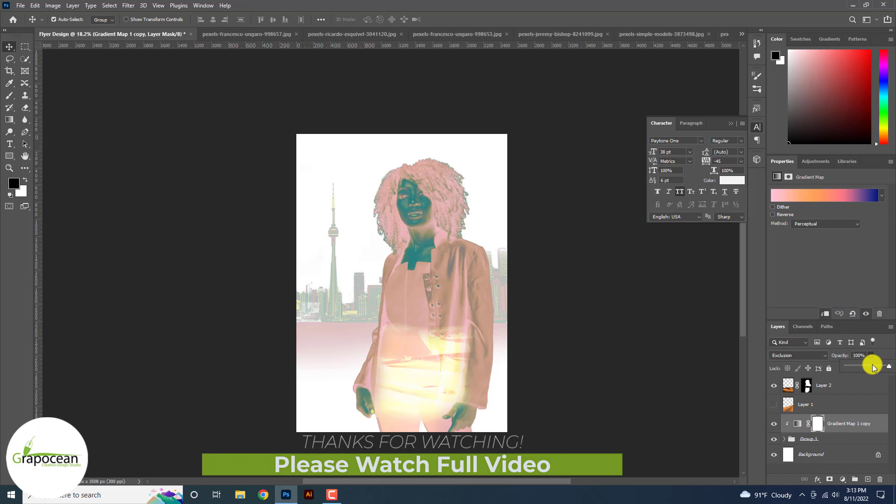
{"action": "left_click", "coordinate": [800, 357]}
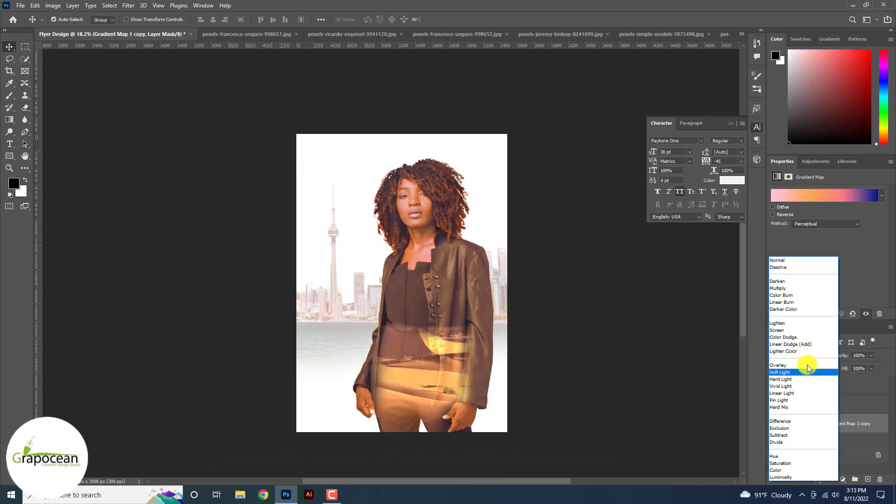
{"action": "left_click", "coordinate": [800, 372]}
Adjust the opacity of Gradient Map 1 inside the group to 29%.
{"action": "mouse_move", "coordinate": [870, 355]}
{"action": "left_mouse_down"}
{"action": "mouse_move", "coordinate": [847, 369]}
{"action": "mouse_move", "coordinate": [880, 365]}
{"action": "left_mouse_up"}
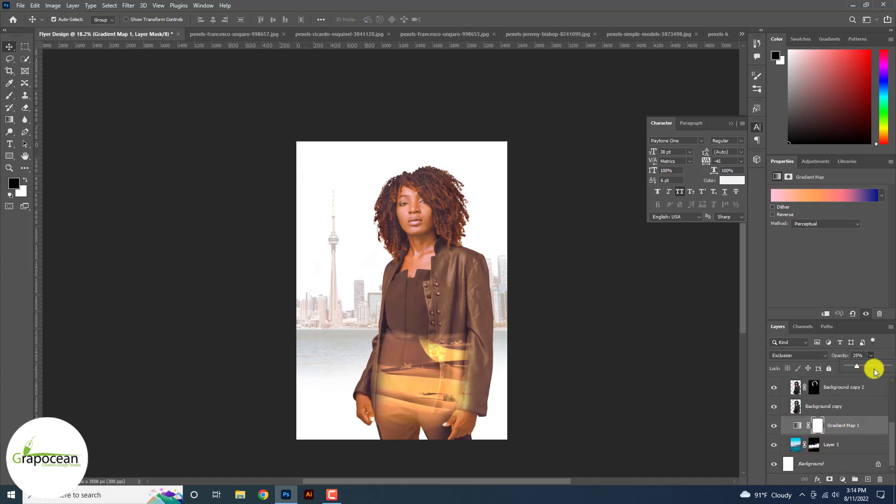
{"action": "left_click_drag", "start_coordinate": [874, 371], "coordinate": [869, 368]}
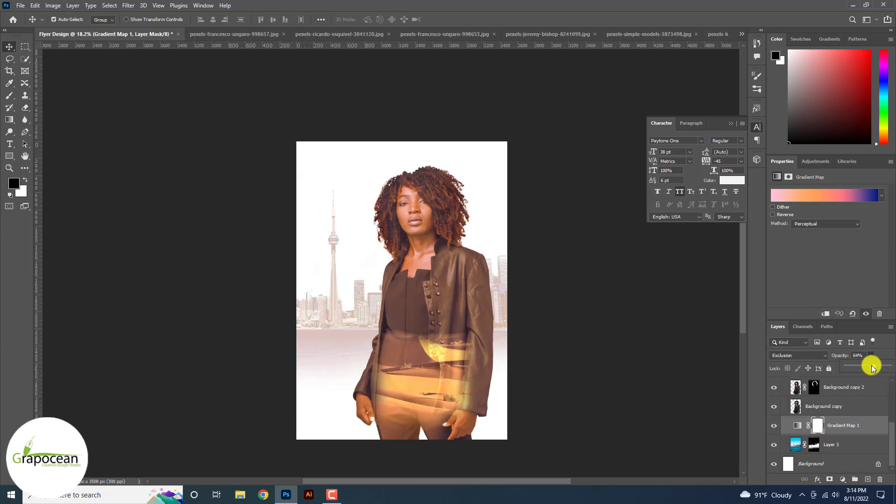
Move Layer 3 and Gradient Map 1 together out of Group 1 to just above the clipped gradient map copy.
{"action": "left_click", "coordinate": [833, 443]}
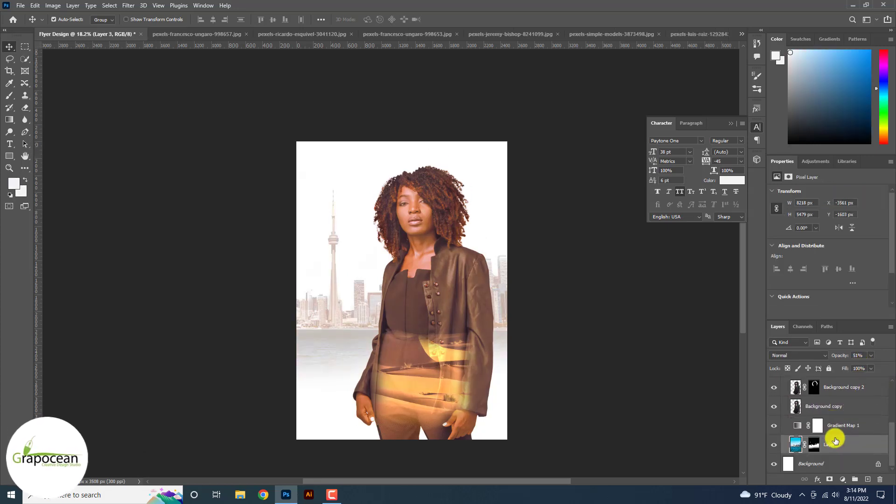
{"action": "left_click", "coordinate": [843, 431], "text": "ctrl"}
{"action": "mouse_move", "coordinate": [840, 412]}
{"action": "left_mouse_down"}
{"action": "mouse_move", "coordinate": [824, 474]}
{"action": "mouse_move", "coordinate": [818, 330]}
{"action": "mouse_move", "coordinate": [835, 411]}
{"action": "mouse_move", "coordinate": [833, 396]}
{"action": "left_mouse_up"}
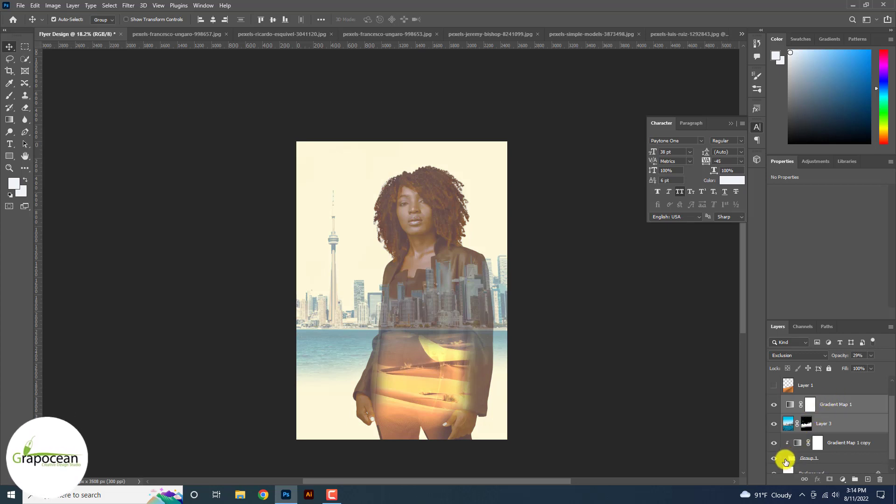
Try moving Layer 3 and Gradient Map 1 beneath Group 1, and undo the move.
{"action": "scroll", "coordinate": [785, 461], "scroll_direction": "down", "scroll_amount": 1}
{"action": "left_click_drag", "start_coordinate": [826, 415], "coordinate": [808, 454]}
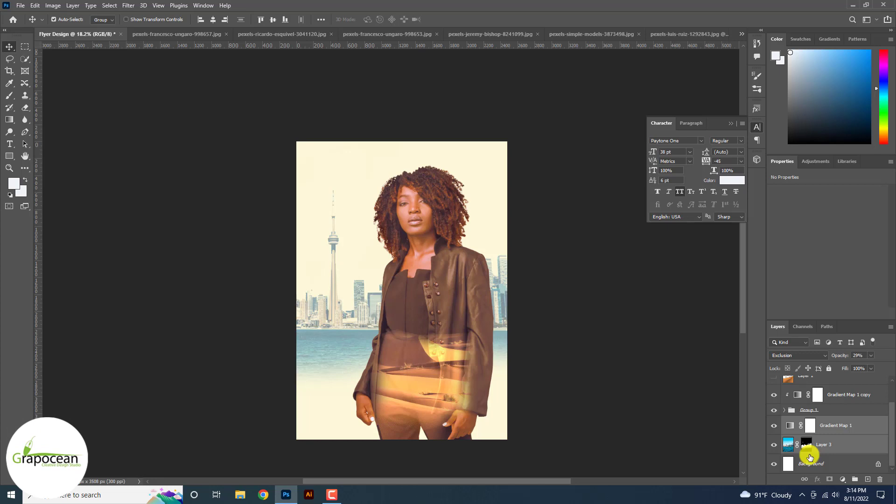
{"action": "key", "text": "ctrl+z"}
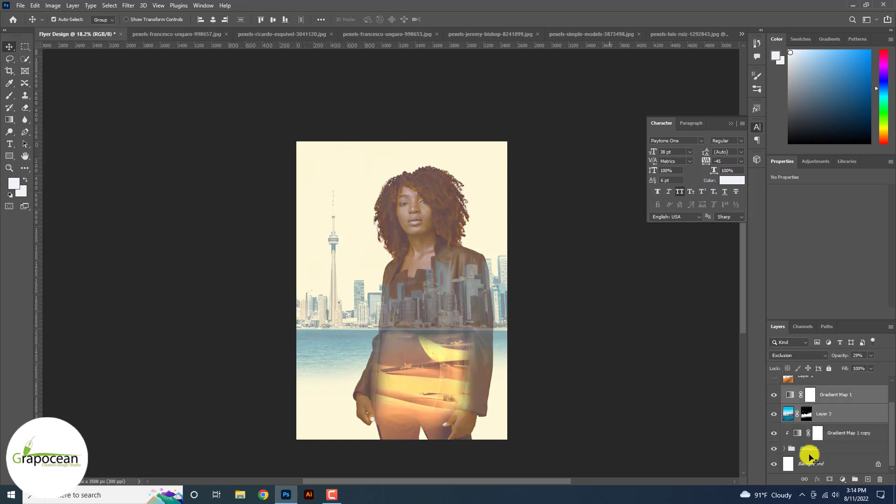
Toggle the skyline layer's visibility for comparison and hide the desert layer, Layer 2.
{"action": "left_click", "coordinate": [599, 397]}
{"action": "scroll", "coordinate": [599, 397], "scroll_direction": "up", "scroll_amount": 2}
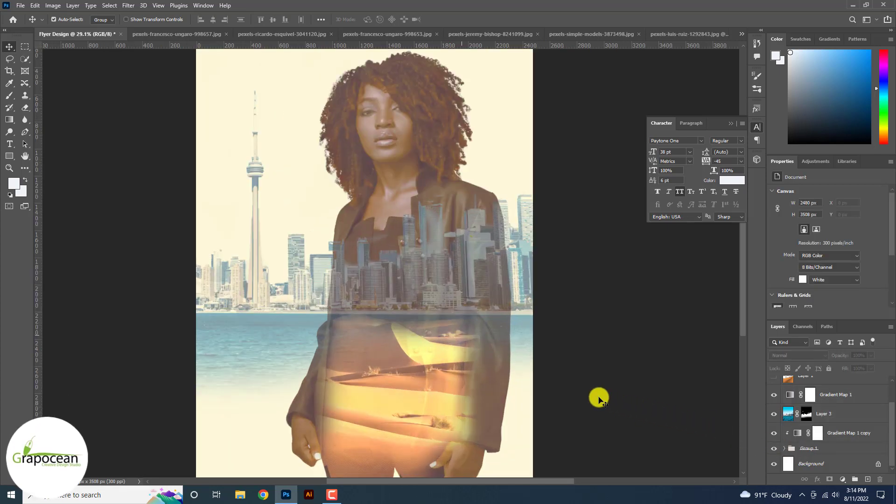
{"action": "left_click", "coordinate": [774, 414]}
{"action": "left_click", "coordinate": [773, 415]}
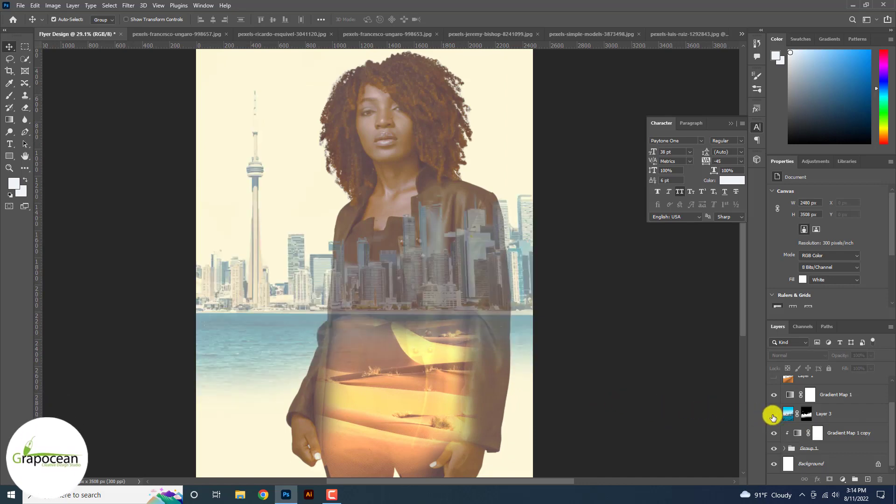
{"action": "left_click", "coordinate": [516, 374]}
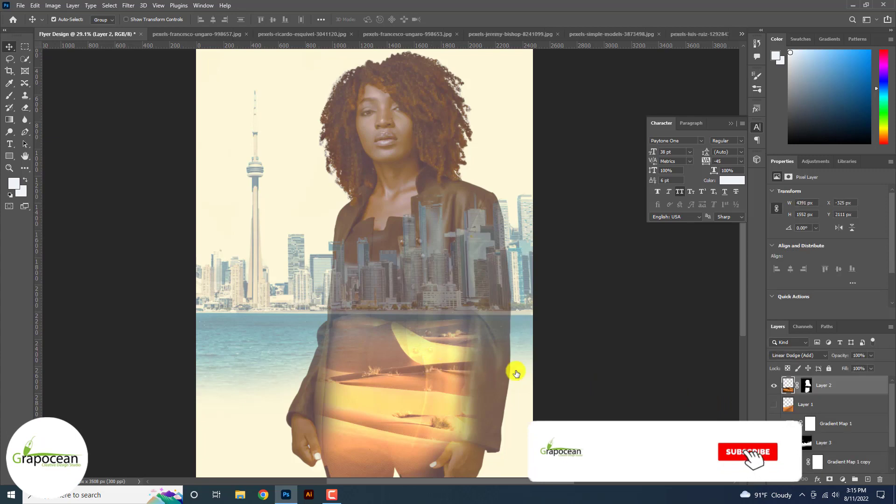
{"action": "left_click", "coordinate": [774, 386]}
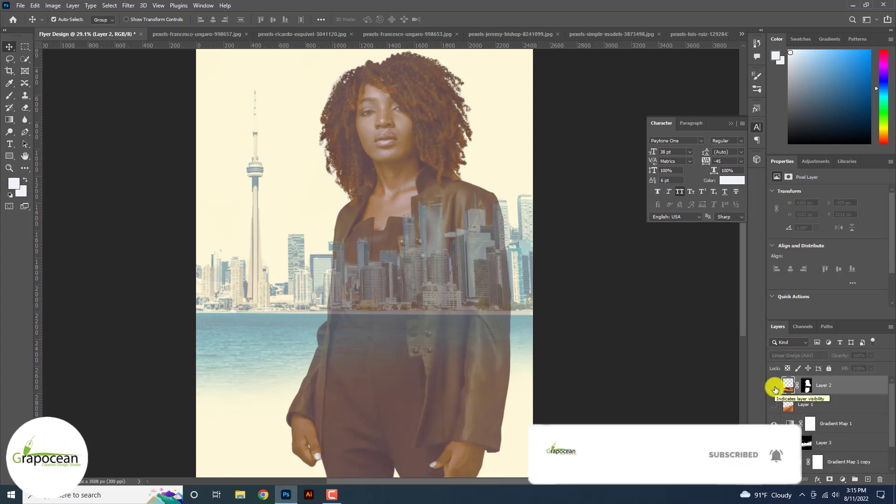
Try blend modes such as Difference and Linear Light on skyline Layer 3, leaving it at Normal.
{"action": "left_click", "coordinate": [800, 438]}
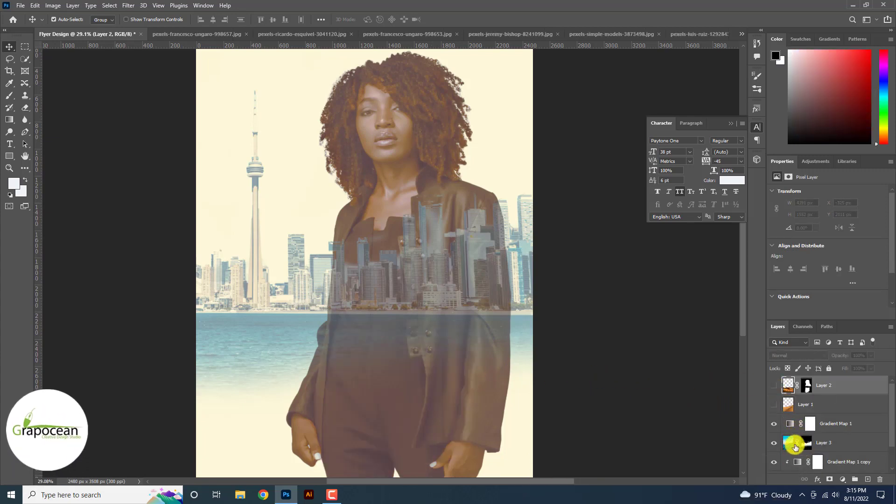
{"action": "left_click", "coordinate": [773, 442]}
{"action": "left_click", "coordinate": [774, 441]}
{"action": "left_click", "coordinate": [799, 357]}
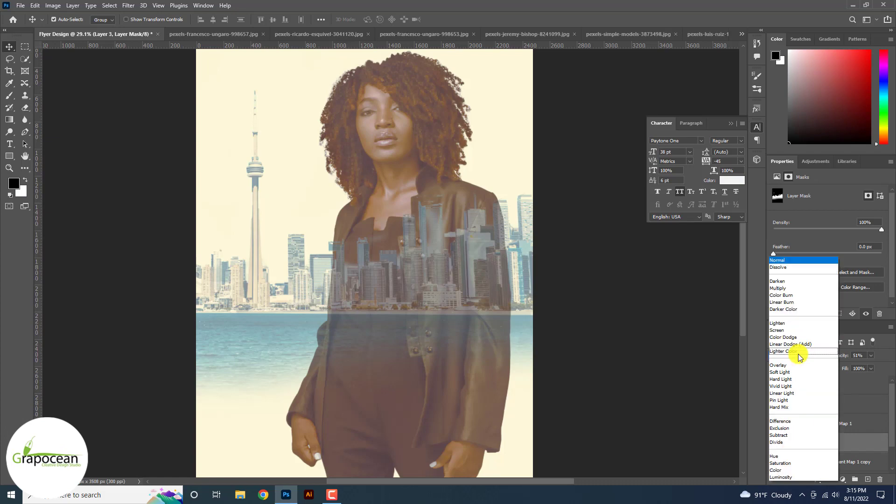
{"action": "scroll", "coordinate": [799, 357], "scroll_direction": "down", "scroll_amount": 15}
{"action": "scroll", "coordinate": [799, 357], "scroll_direction": "up", "scroll_amount": 2}
{"action": "scroll", "coordinate": [799, 356], "scroll_direction": "down", "scroll_amount": 1}
{"action": "scroll", "coordinate": [799, 357], "scroll_direction": "down", "scroll_amount": 5}
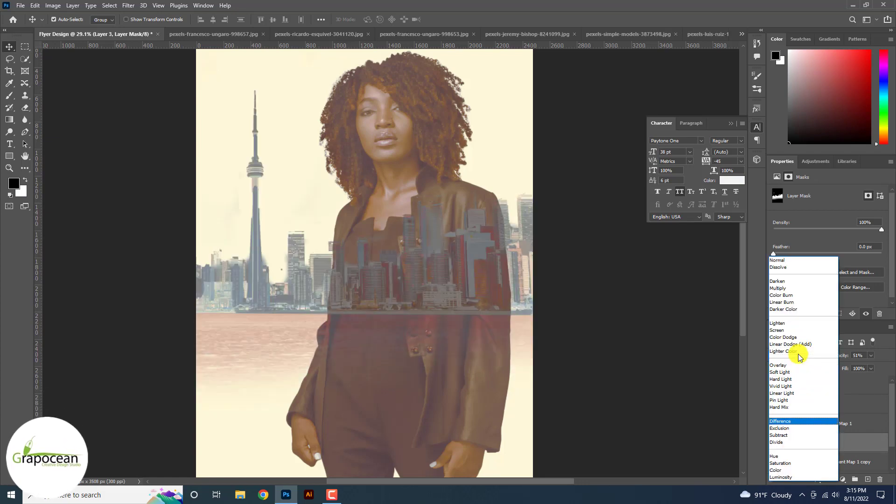
{"action": "scroll", "coordinate": [798, 354], "scroll_direction": "up", "scroll_amount": 3}
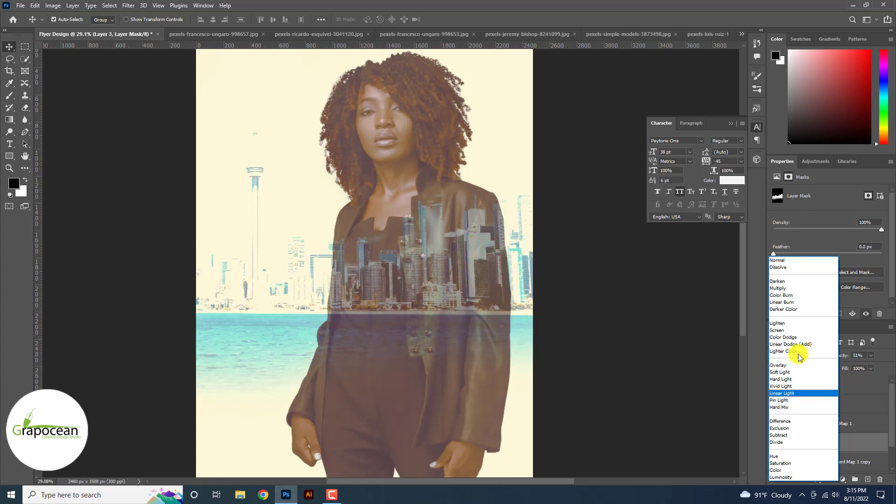
{"action": "left_click", "coordinate": [667, 439]}
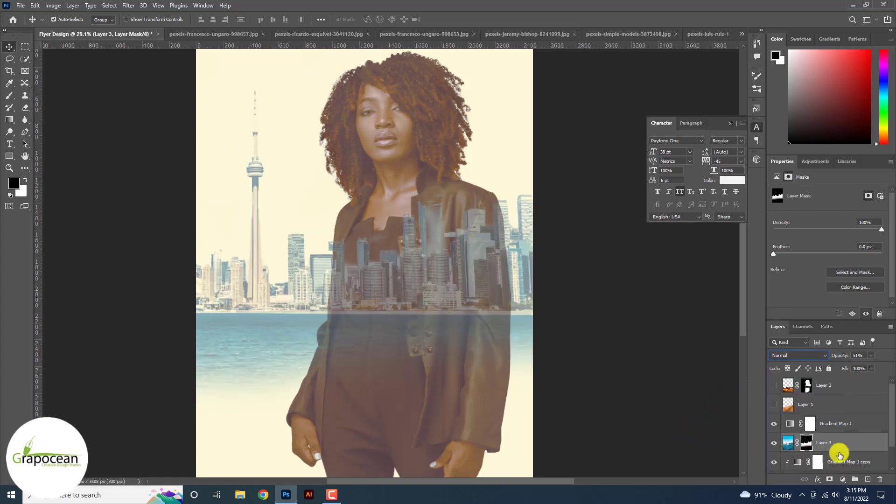
Duplicate skyline Layer 3, preview blend modes such as Exclusion on the copy, and hide the original layer.
{"action": "key", "text": "ctrl+j"}
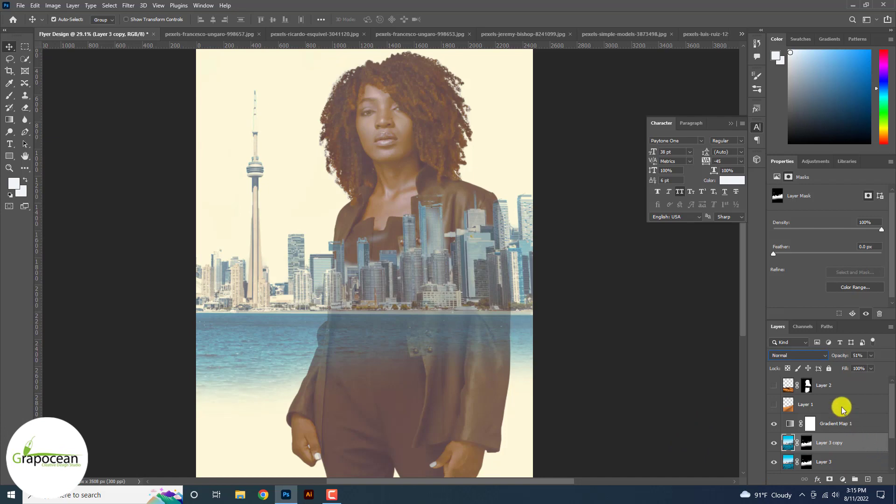
{"action": "left_click", "coordinate": [805, 357]}
{"action": "scroll", "coordinate": [803, 356], "scroll_direction": "down", "scroll_amount": 5}
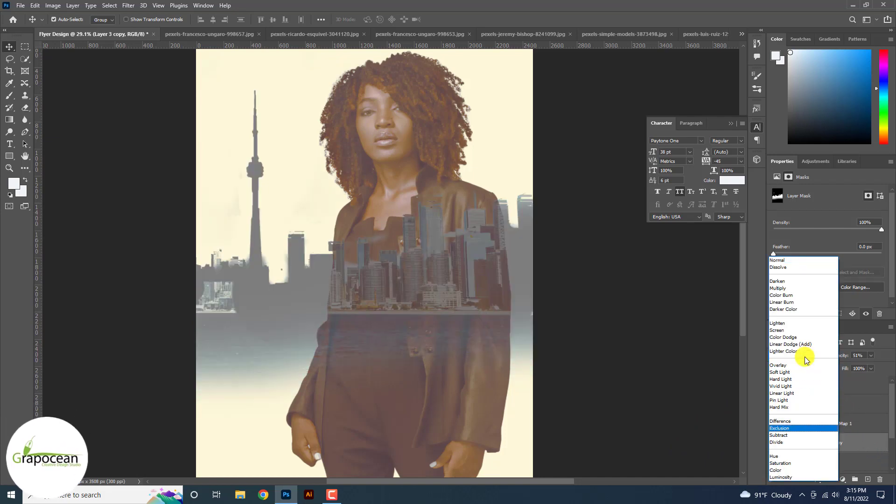
{"action": "left_click", "coordinate": [742, 456]}
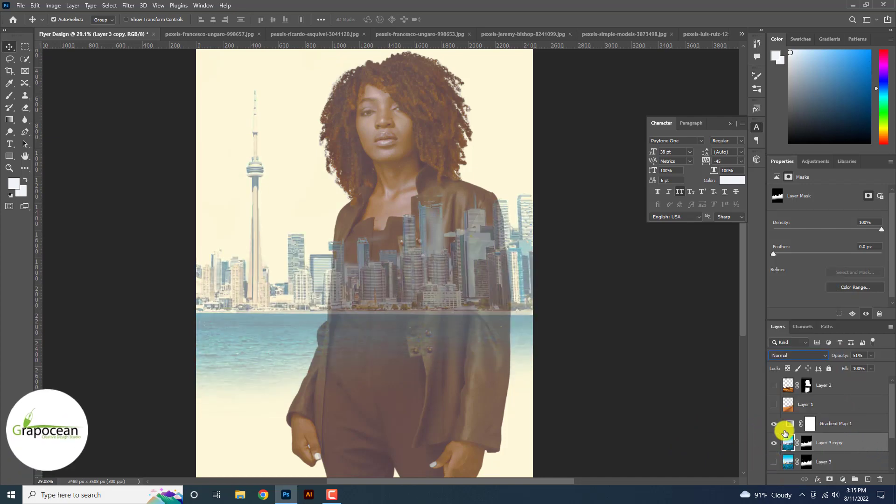
Compare further blend modes on Layer 3 copy and apply Divide.
{"action": "left_click", "coordinate": [803, 353]}
{"action": "scroll", "coordinate": [803, 353], "scroll_direction": "down", "scroll_amount": 19}
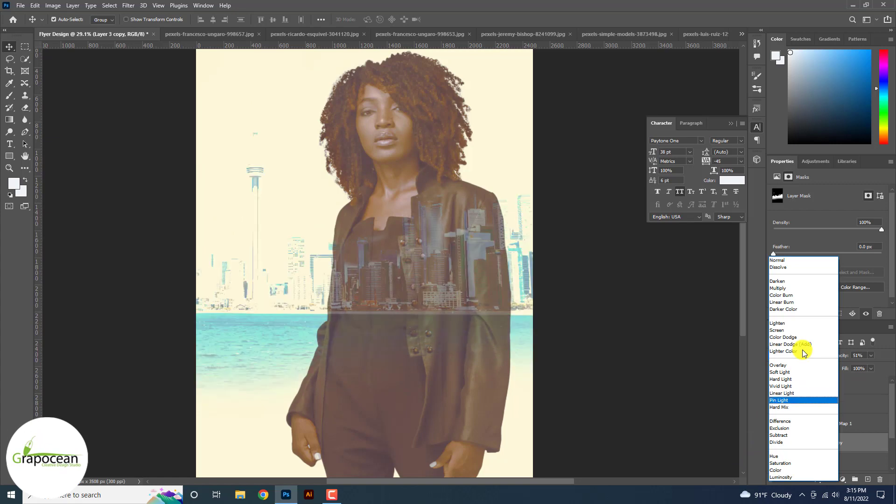
{"action": "scroll", "coordinate": [805, 353], "scroll_direction": "down", "scroll_amount": 3}
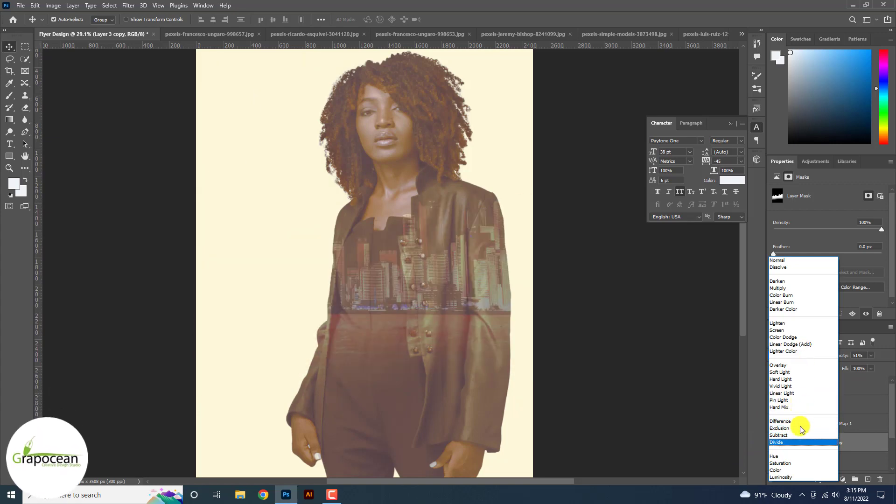
{"action": "left_click", "coordinate": [800, 442]}
Show the original Layer 3 again and paint its mask black over the woman with a 900 px soft brush.
{"action": "left_click", "coordinate": [773, 461]}
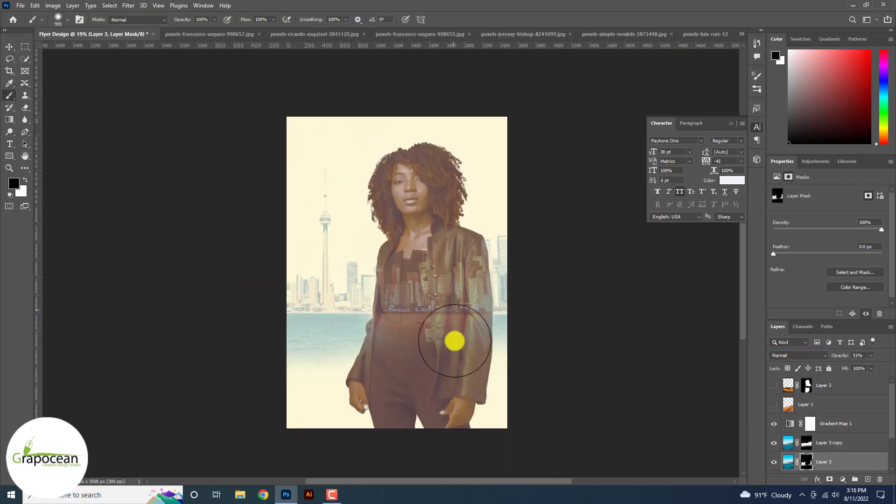
{"action": "mouse_move", "coordinate": [455, 341]}
{"action": "left_mouse_down"}
{"action": "mouse_move", "coordinate": [427, 320]}
{"action": "mouse_move", "coordinate": [428, 256]}
{"action": "mouse_move", "coordinate": [413, 200]}
{"action": "mouse_move", "coordinate": [422, 209]}
{"action": "mouse_move", "coordinate": [400, 176]}
{"action": "left_mouse_up"}
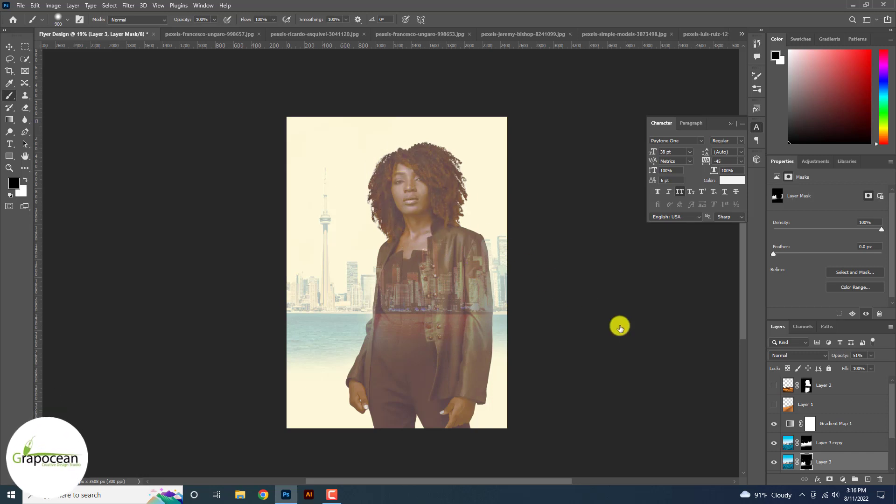
Toggle Gradient Map 1's visibility to compare the flyer's colours with and without it.
{"action": "left_click", "coordinate": [773, 423]}
{"action": "left_click", "coordinate": [773, 423]}
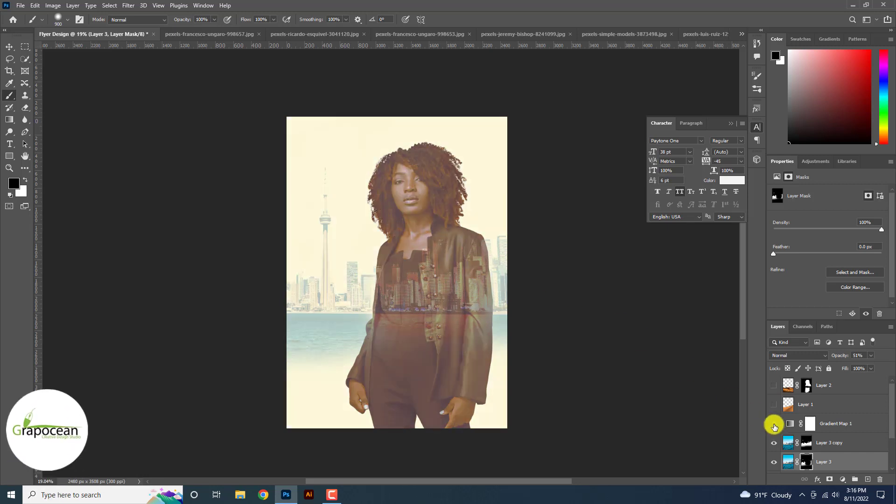
{"action": "left_click", "coordinate": [773, 424]}
{"action": "left_click", "coordinate": [774, 425]}
{"action": "left_click", "coordinate": [774, 425]}
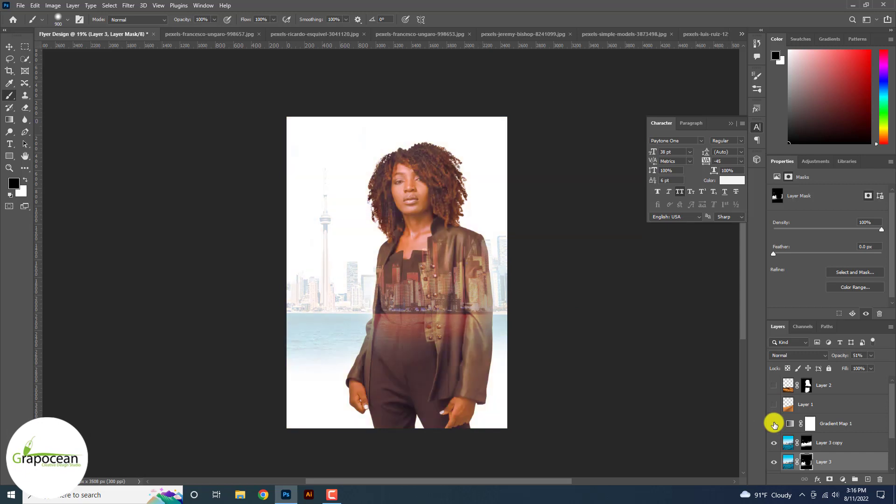
{"action": "left_click", "coordinate": [773, 424]}
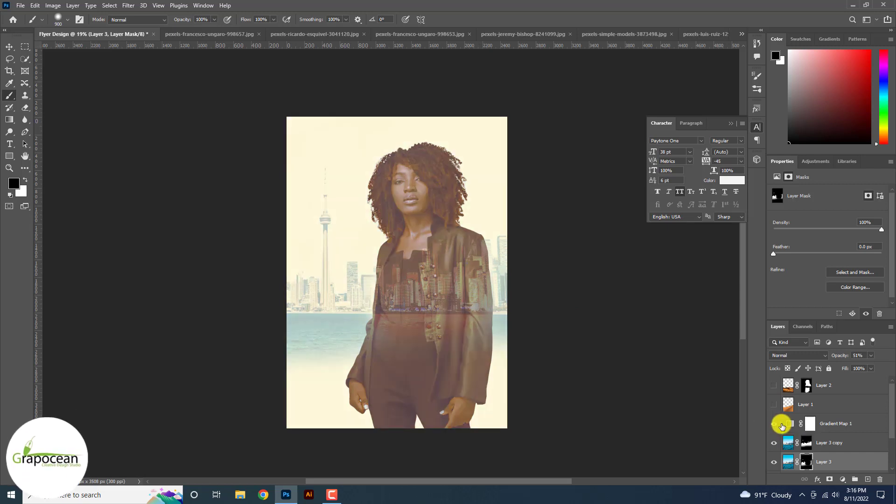
Fade Gradient Map 1 out over the flyer's upper area with black-to-transparent gradients on its layer mask.
{"action": "left_click", "coordinate": [812, 425]}
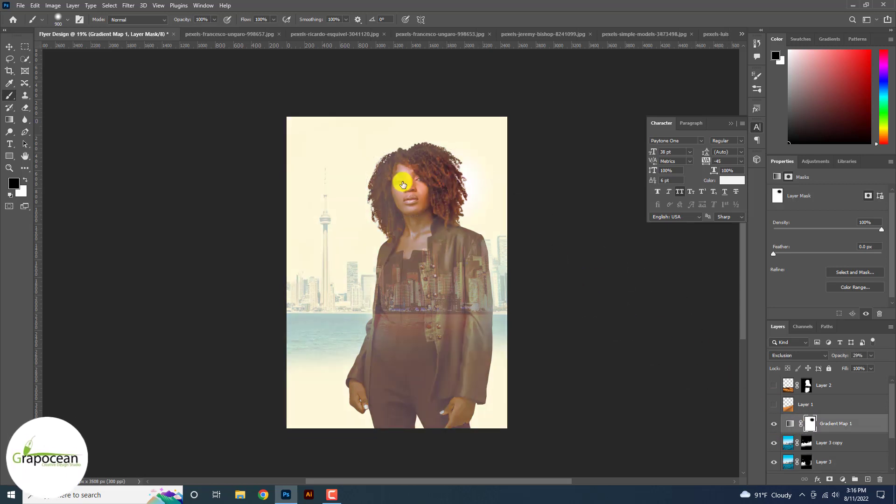
{"action": "key", "text": "ctrl+z"}
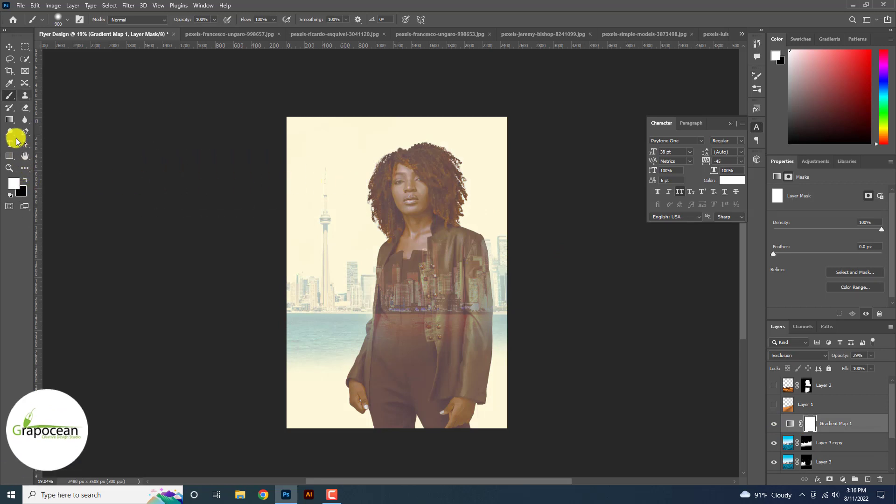
{"action": "left_click", "coordinate": [9, 119]}
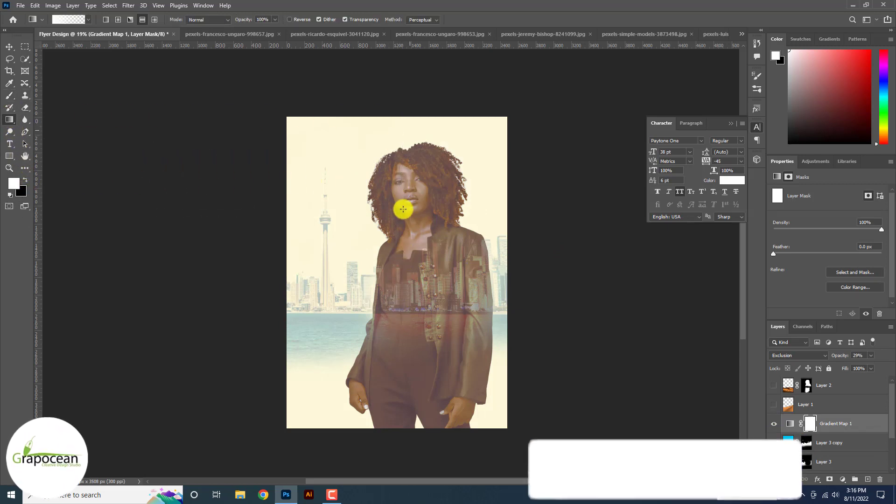
{"action": "key", "text": "x"}
{"action": "left_click_drag", "start_coordinate": [406, 115], "coordinate": [402, 327]}
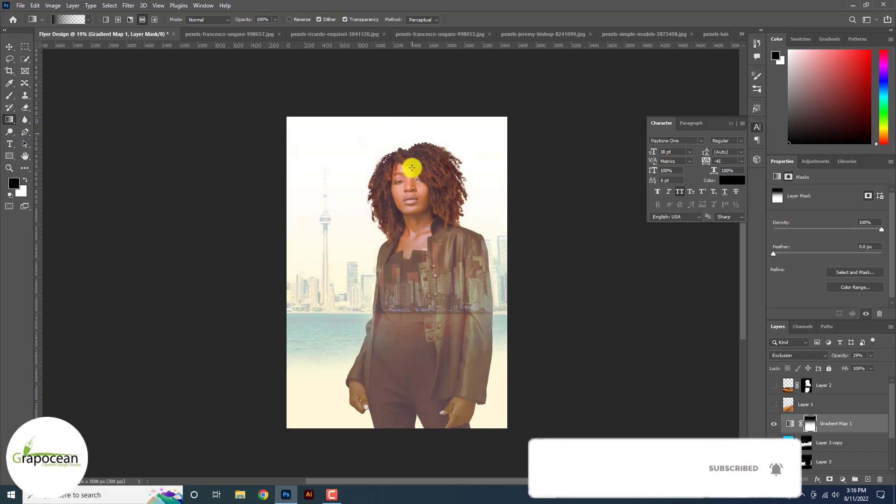
{"action": "left_click_drag", "start_coordinate": [415, 111], "coordinate": [413, 317]}
{"action": "scroll", "coordinate": [403, 389], "scroll_direction": "up", "scroll_amount": 2}
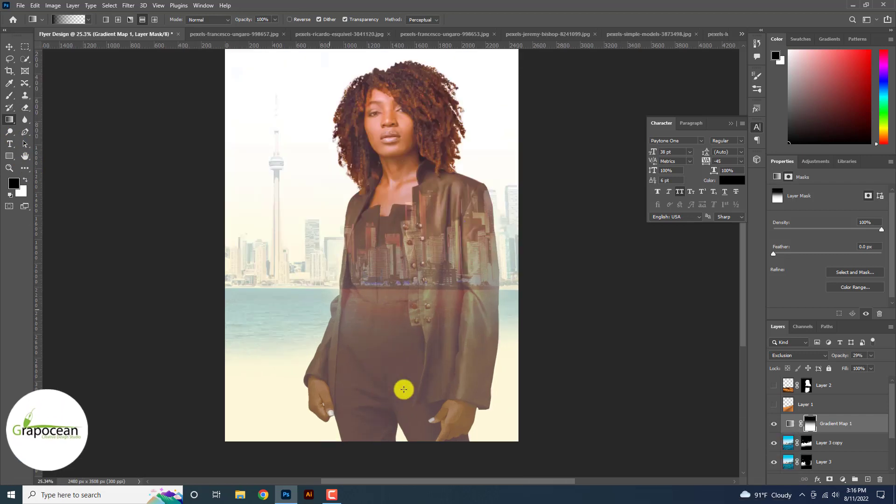
Fade Gradient Map 1's mask upward from the flyer's bottom edge with black-to-transparent gradients.
{"action": "scroll", "coordinate": [387, 397], "scroll_direction": "down", "scroll_amount": 2}
{"action": "left_click_drag", "start_coordinate": [373, 401], "coordinate": [376, 315]}
{"action": "left_click_drag", "start_coordinate": [374, 408], "coordinate": [383, 247]}
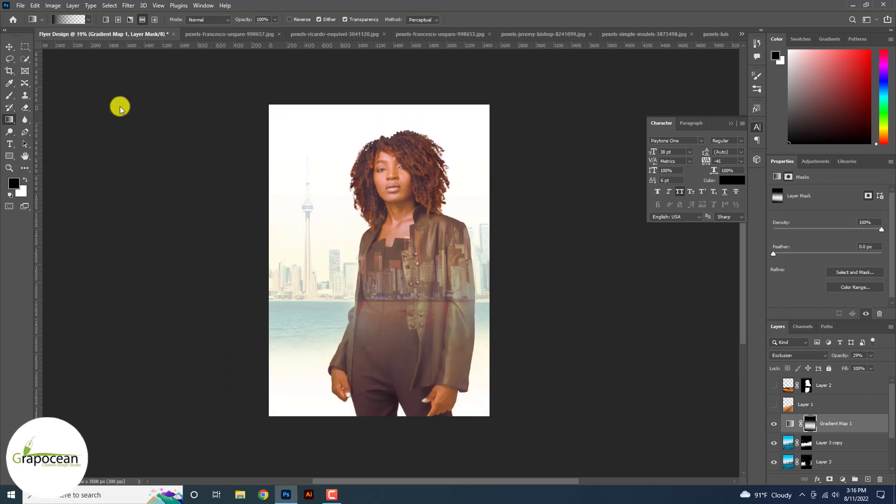
Convert Background copy, Background copy 2 and Background copy 3 in Group 1 into a single smart object.
{"action": "left_click", "coordinate": [9, 48]}
{"action": "key", "text": "ctrl+plus"}
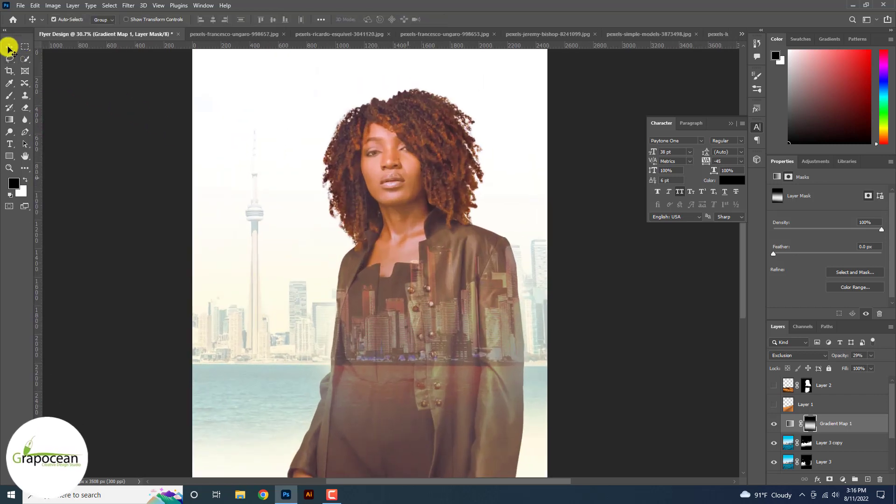
{"action": "key", "text": "ctrl+plus"}
{"action": "key", "text": "ctrl+plus"}
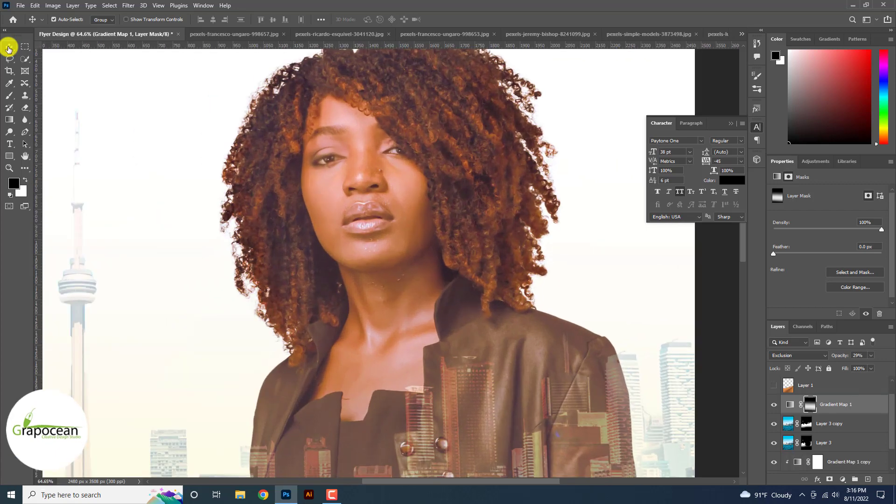
{"action": "left_click", "coordinate": [773, 448]}
{"action": "left_click", "coordinate": [774, 448]}
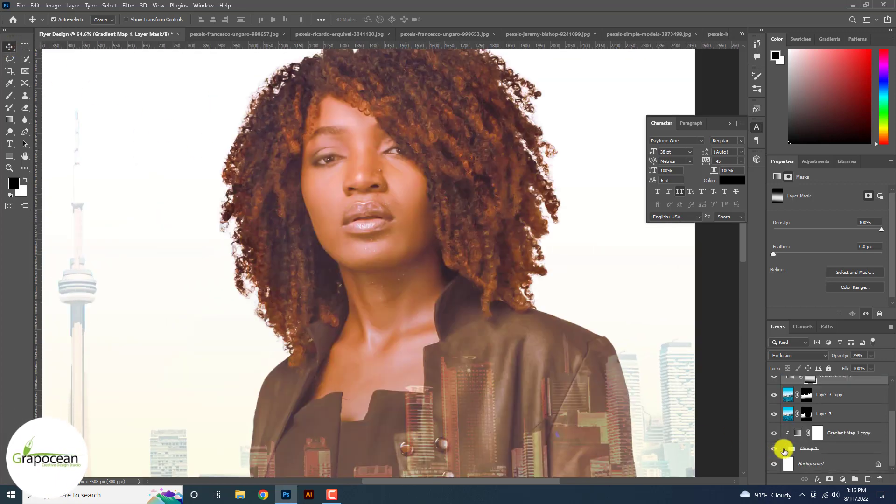
{"action": "left_click", "coordinate": [783, 448]}
{"action": "scroll", "coordinate": [807, 441], "scroll_direction": "down", "scroll_amount": 1}
{"action": "left_click", "coordinate": [843, 426]}
{"action": "left_click", "coordinate": [839, 462], "text": "shift"}
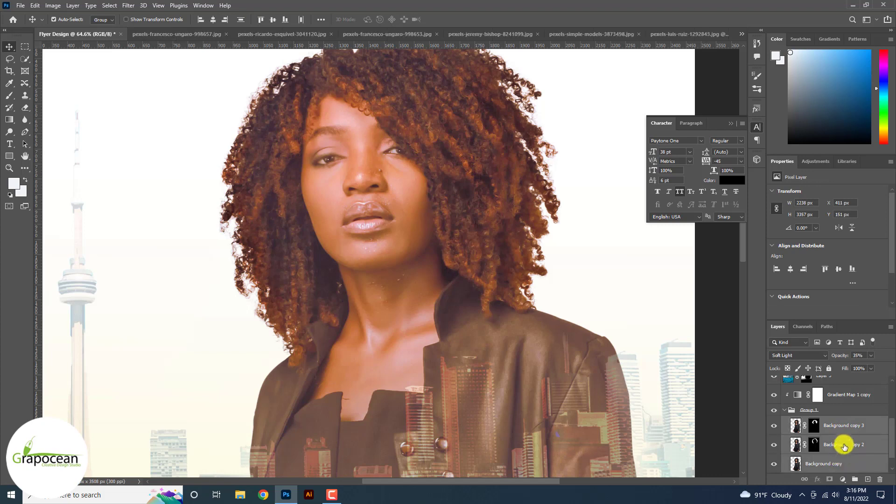
{"action": "right_click", "coordinate": [847, 426]}
{"action": "left_click", "coordinate": [810, 160]}
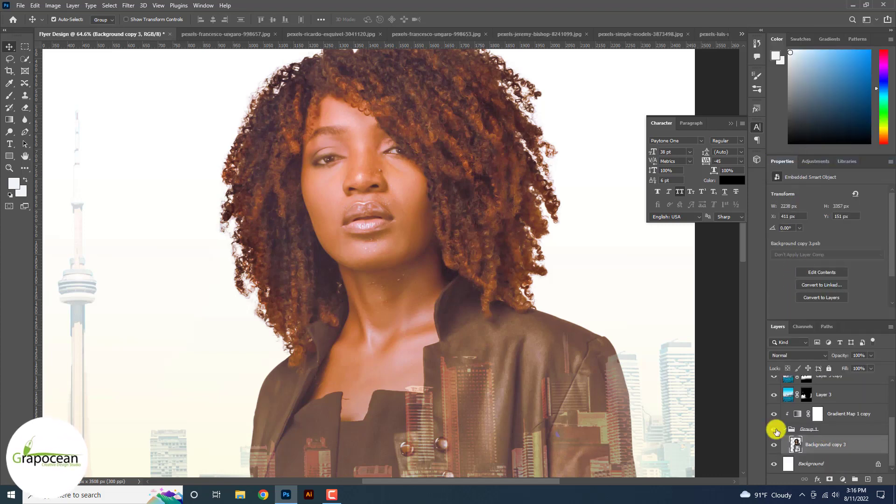
Start a Camera Raw Filter on the woman with before/after comparison, setting Exposure +0.35, Contrast +29, Highlights -23, Shadows +48 and raising Texture.
{"action": "left_click", "coordinate": [773, 445]}
{"action": "left_click", "coordinate": [107, 6]}
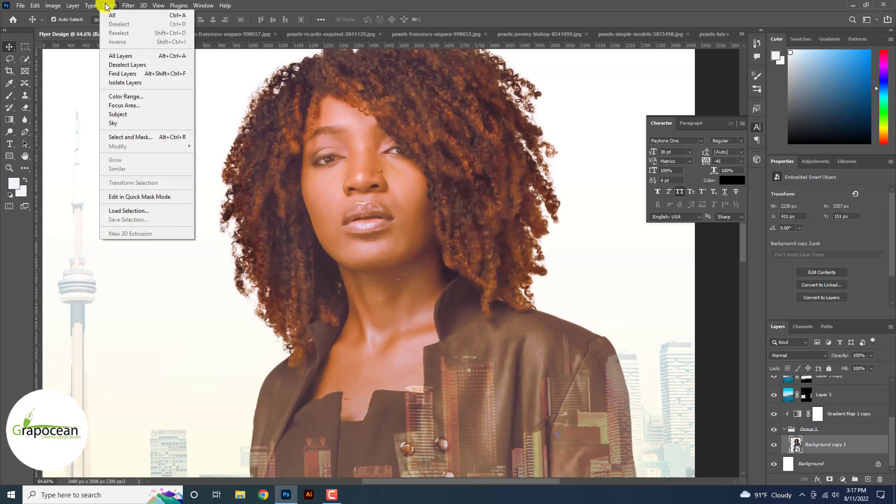
{"action": "mouse_move", "coordinate": [127, 6]}
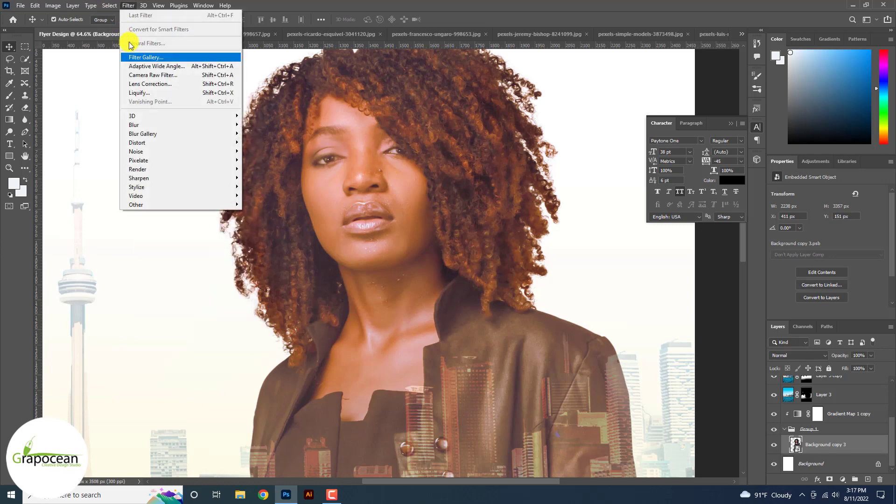
{"action": "left_click", "coordinate": [149, 74]}
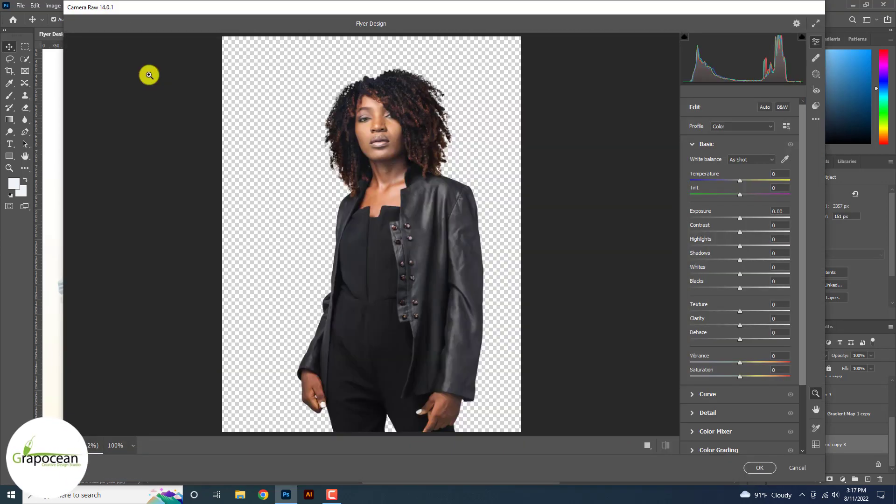
{"action": "left_click", "coordinate": [648, 445]}
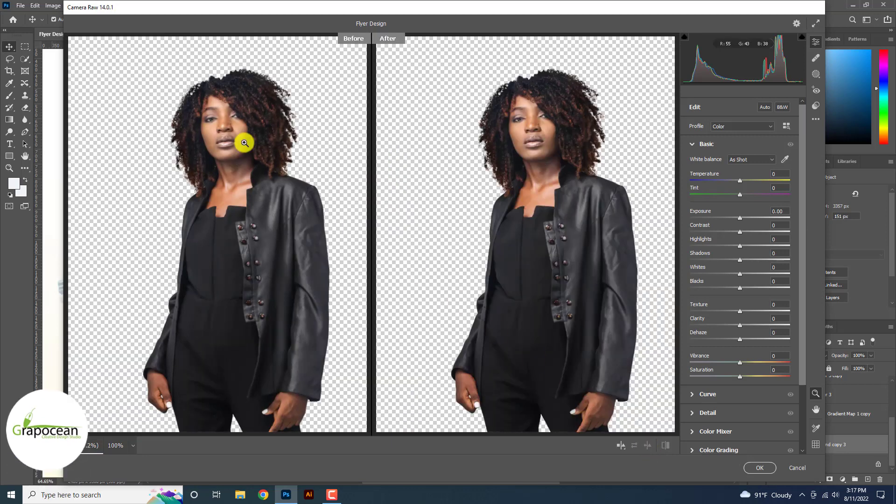
{"action": "left_click_drag", "start_coordinate": [240, 139], "coordinate": [353, 230]}
{"action": "left_click_drag", "start_coordinate": [742, 220], "coordinate": [764, 260]}
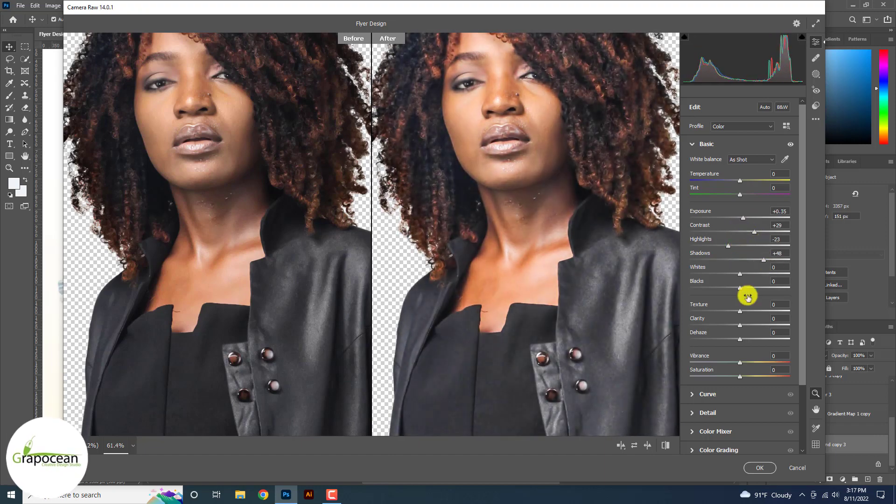
{"action": "left_click_drag", "start_coordinate": [740, 311], "coordinate": [759, 311]}
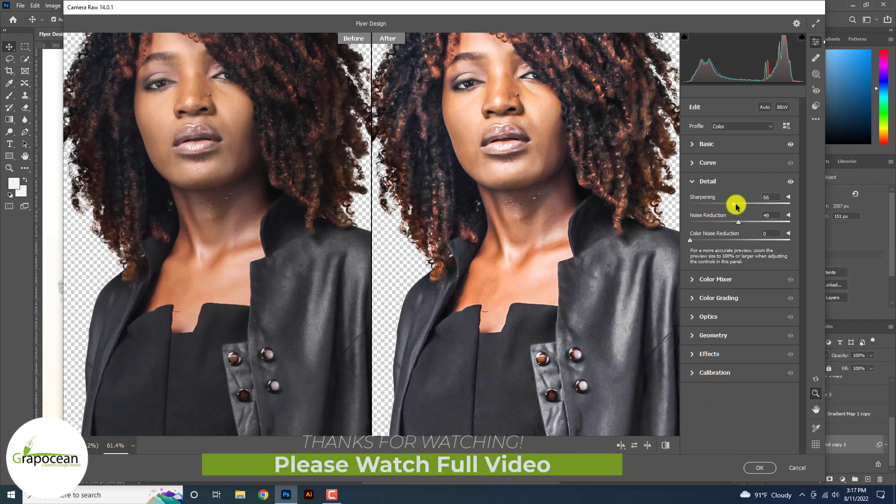
Set Sharpening to 123 and Noise Reduction to 48 in Camera Raw and apply the filter.
{"action": "left_click_drag", "start_coordinate": [736, 205], "coordinate": [704, 223]}
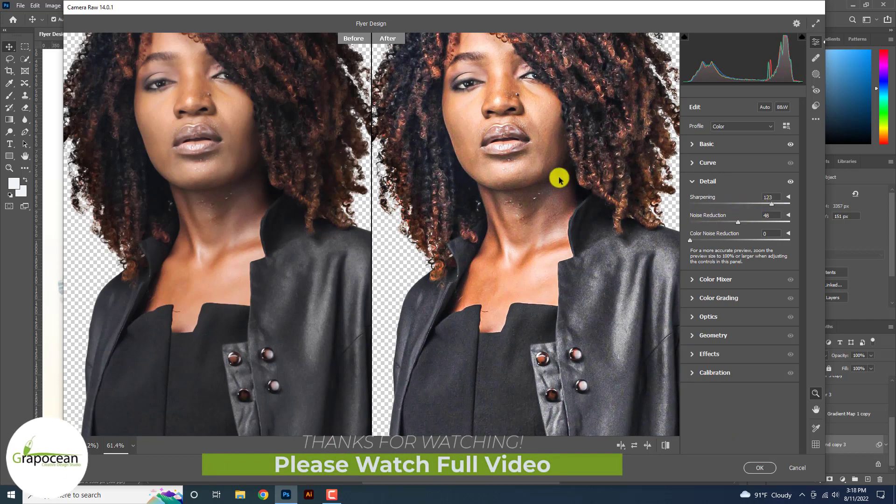
{"action": "left_click_drag", "start_coordinate": [462, 155], "coordinate": [386, 120]}
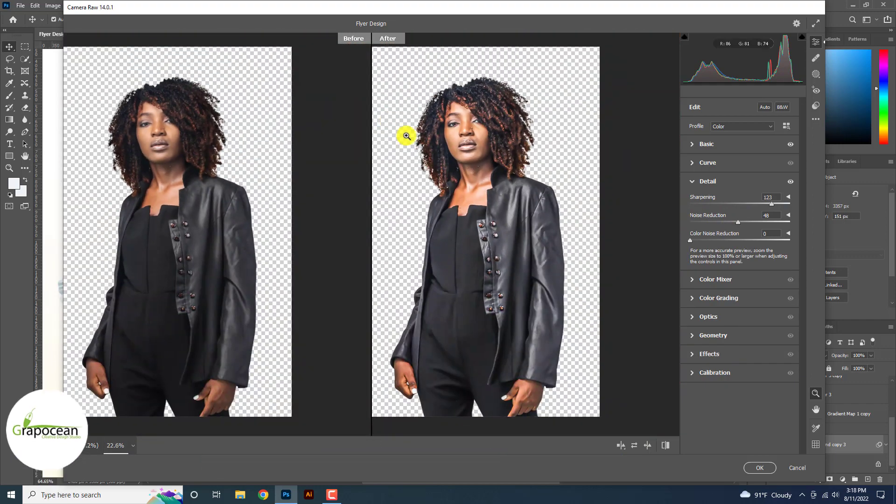
{"action": "left_click", "coordinate": [758, 468]}
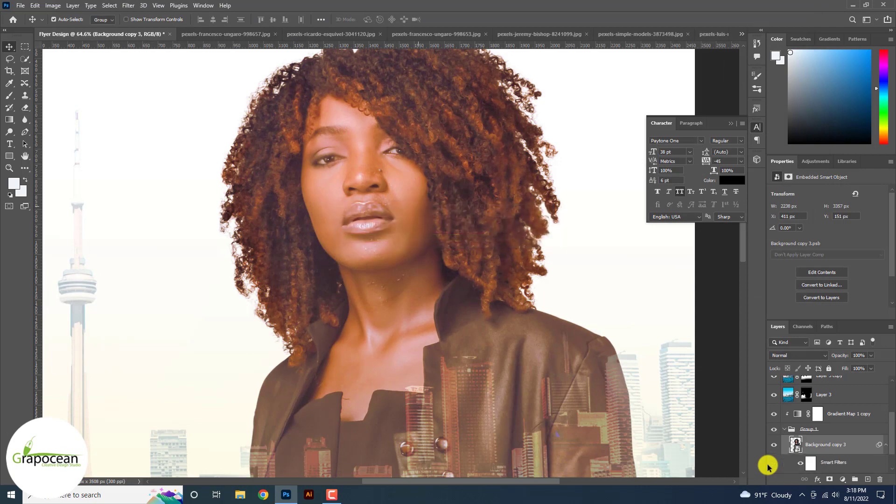
Fit the flyer in view and toggle Gradient Map 1 copy's visibility to compare the woman with and without it.
{"action": "key", "text": "ctrl+0"}
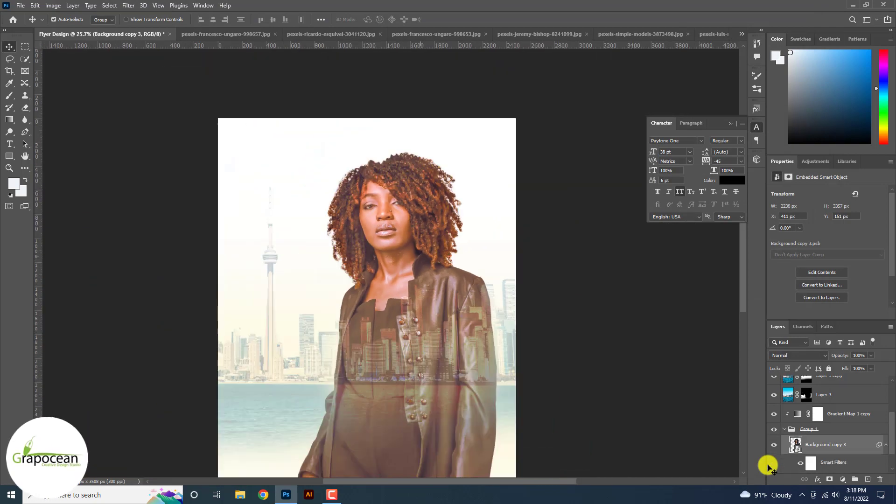
{"action": "key", "text": "ctrl+0"}
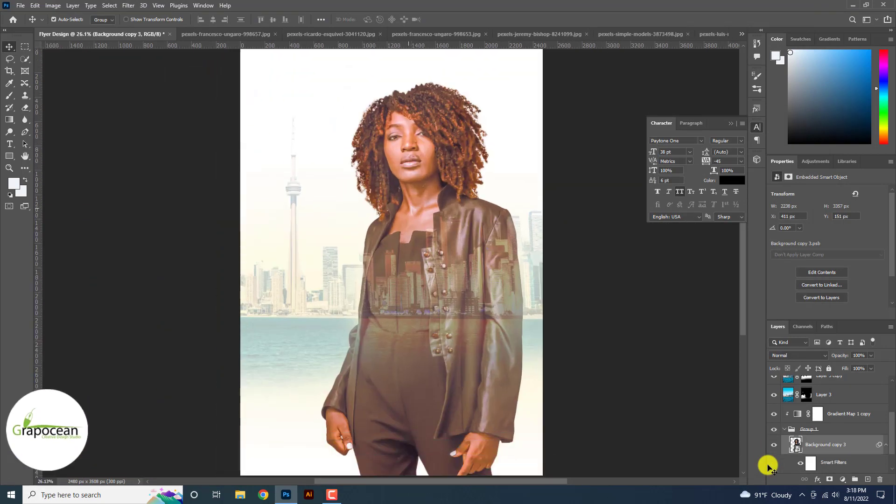
{"action": "left_click", "coordinate": [774, 414]}
{"action": "left_click", "coordinate": [774, 414]}
{"action": "left_click", "coordinate": [775, 415]}
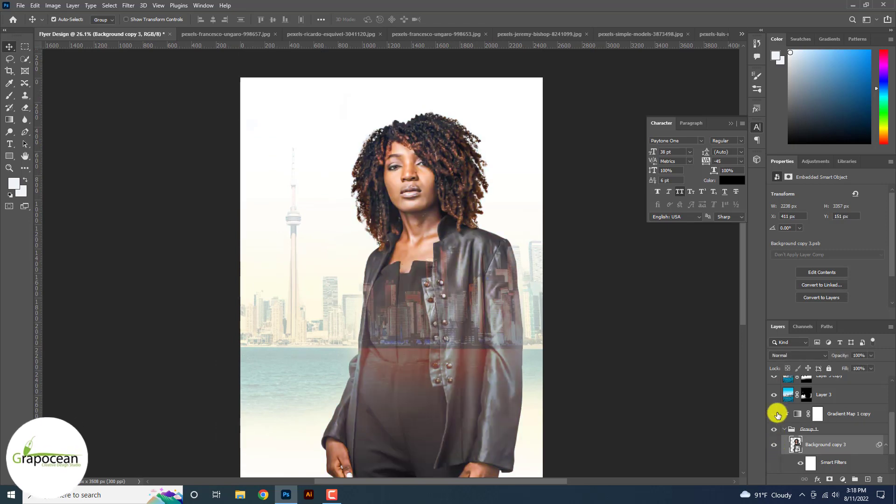
{"action": "left_click", "coordinate": [776, 414]}
Edit Gradient Map 1 copy's gradient, removing the navy stop, shifting the pink stop toward the end and placing an orange stop at 18%.
{"action": "left_click", "coordinate": [835, 417]}
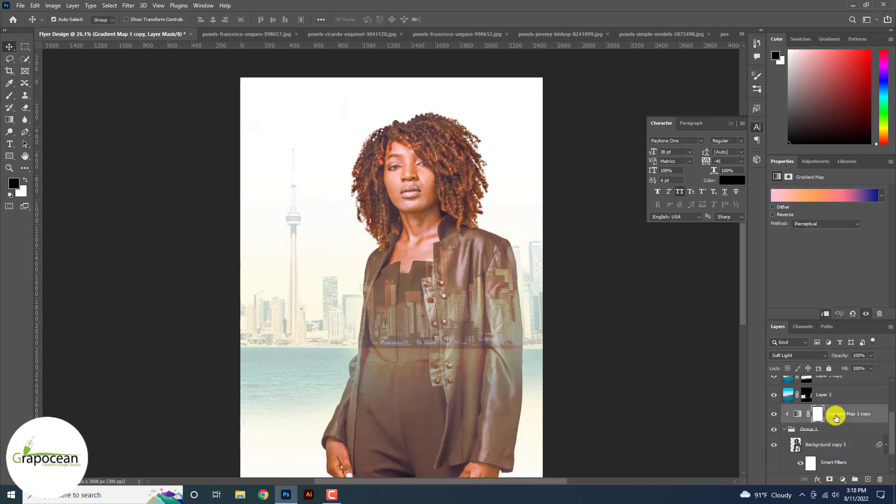
{"action": "left_click", "coordinate": [820, 200]}
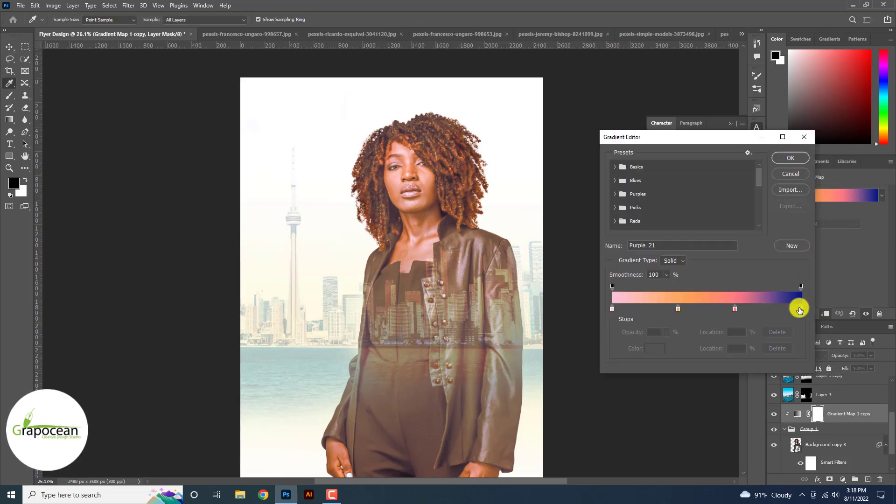
{"action": "left_click_drag", "start_coordinate": [800, 308], "coordinate": [650, 310]}
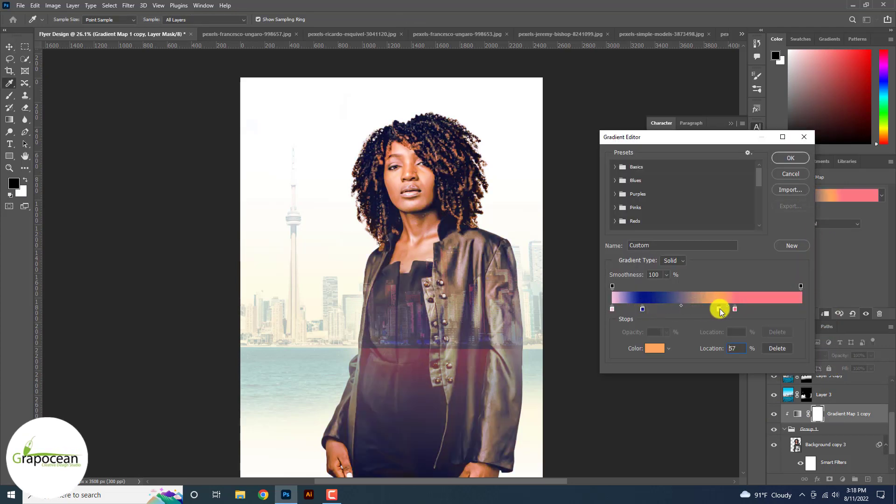
{"action": "left_click_drag", "start_coordinate": [719, 310], "coordinate": [790, 308]}
{"action": "left_click_drag", "start_coordinate": [642, 309], "coordinate": [691, 317]}
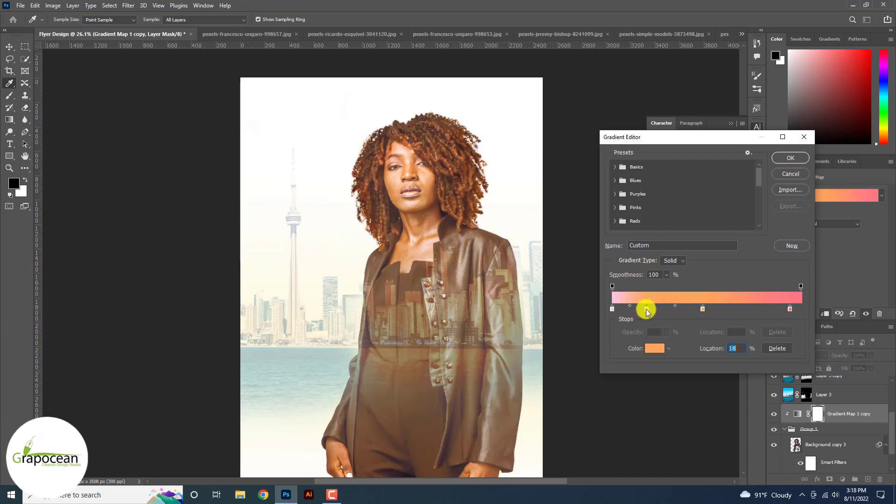
Change the orange stop at 18% to the blue 647dfc.
{"action": "double_click", "coordinate": [646, 308]}
{"action": "left_click", "coordinate": [679, 250]}
{"action": "left_click_drag", "start_coordinate": [679, 250], "coordinate": [766, 236]}
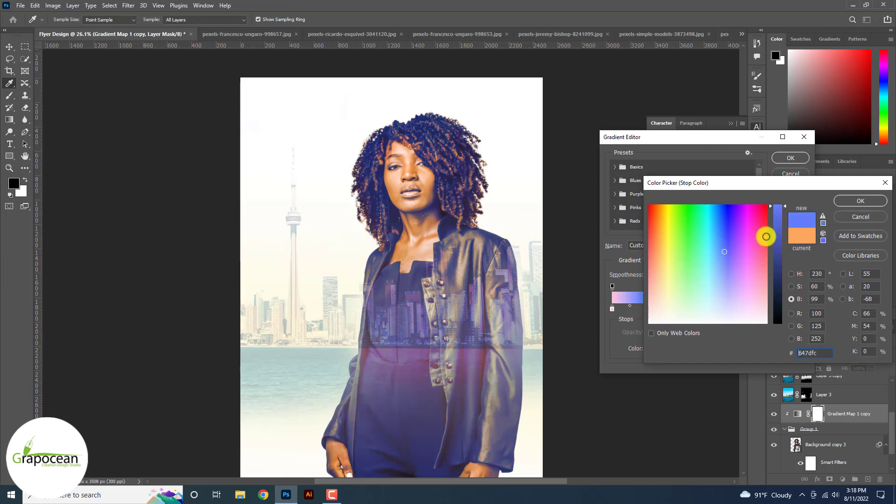
{"action": "left_click", "coordinate": [860, 201]}
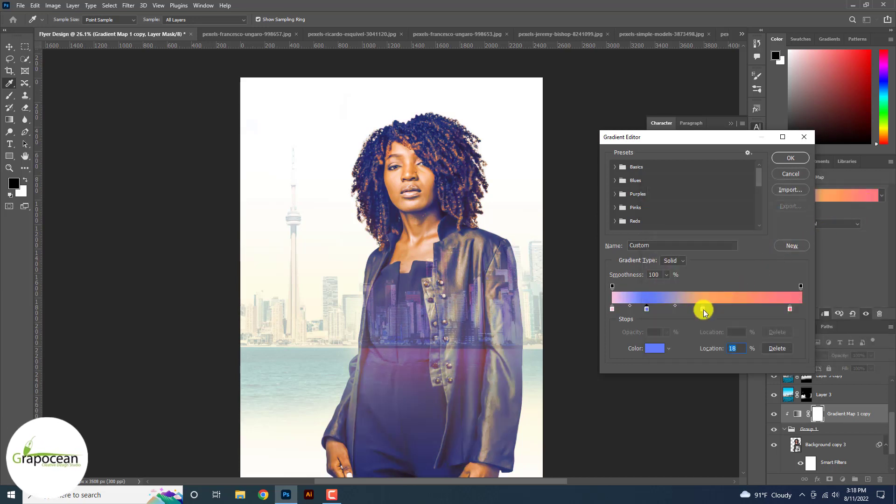
Move the gradient's blue stop near the start, the orange stop to 55% and the pink stop to the end, and apply the gradient.
{"action": "left_click_drag", "start_coordinate": [721, 309], "coordinate": [712, 309]}
{"action": "left_click_drag", "start_coordinate": [789, 308], "coordinate": [802, 312]}
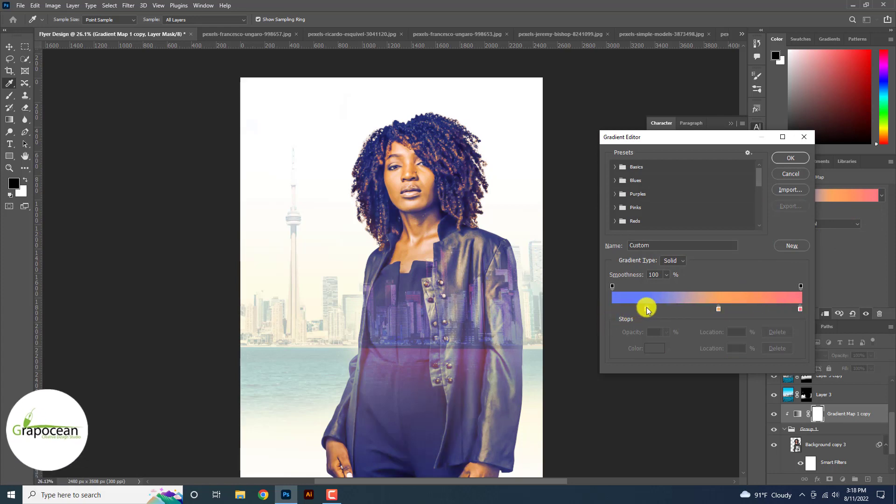
{"action": "left_click_drag", "start_coordinate": [647, 309], "coordinate": [622, 309]}
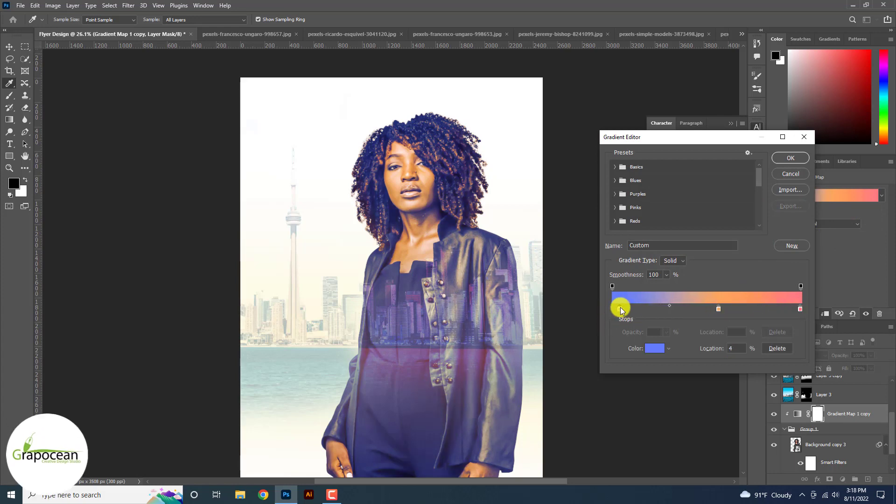
{"action": "left_click", "coordinate": [717, 309]}
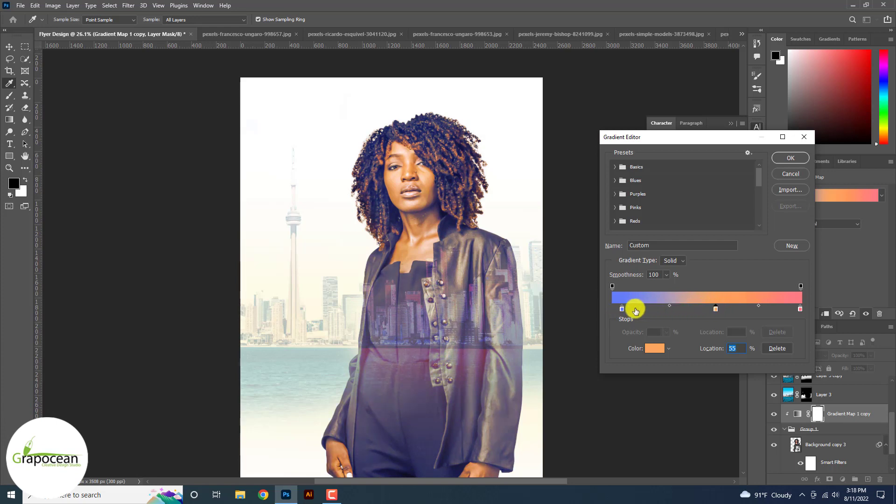
{"action": "left_click", "coordinate": [789, 158]}
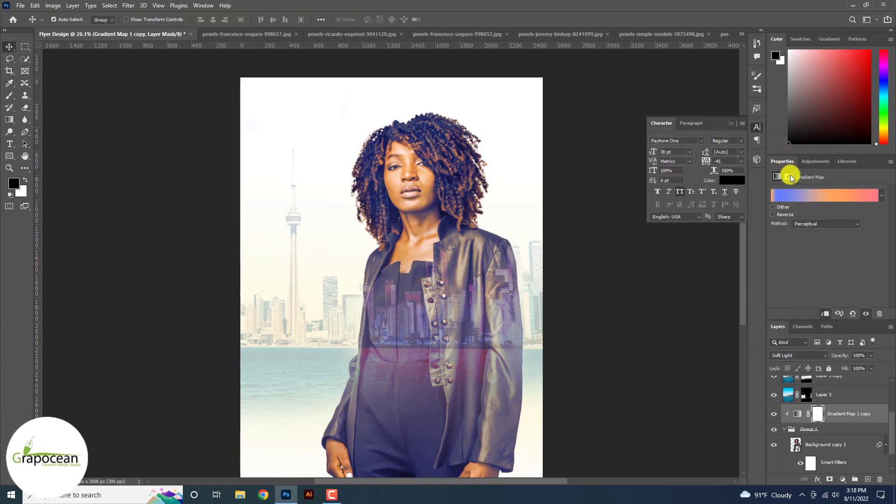
{"action": "left_click", "coordinate": [799, 197]}
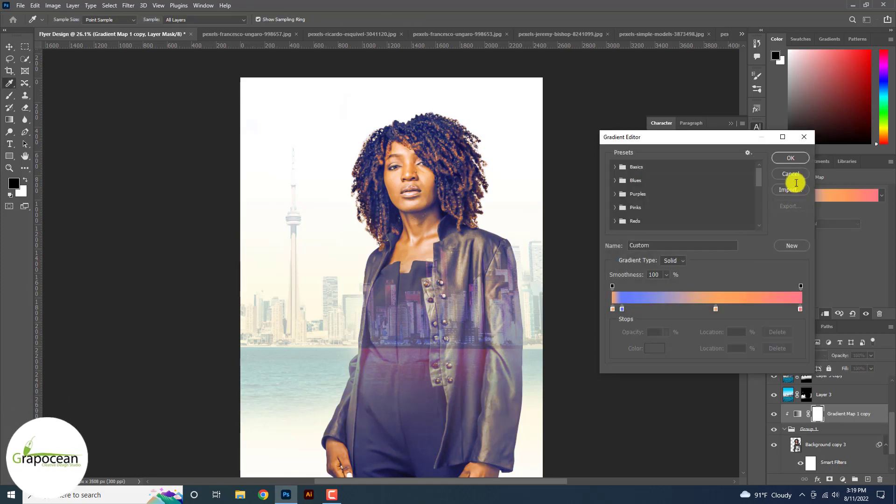
{"action": "left_click", "coordinate": [790, 157]}
{"action": "left_click", "coordinate": [796, 413]}
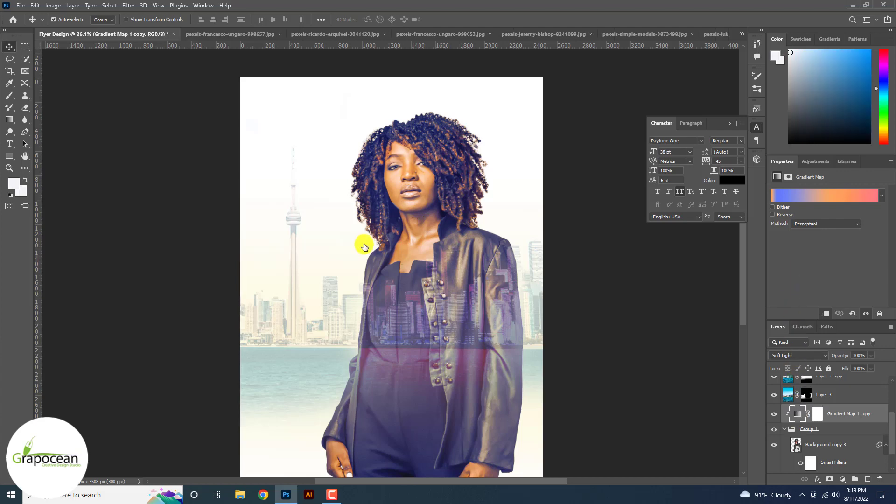
Lower the opacity of Gradient Map 1 copy to soften the colour tint on the woman.
{"action": "left_click", "coordinate": [773, 414]}
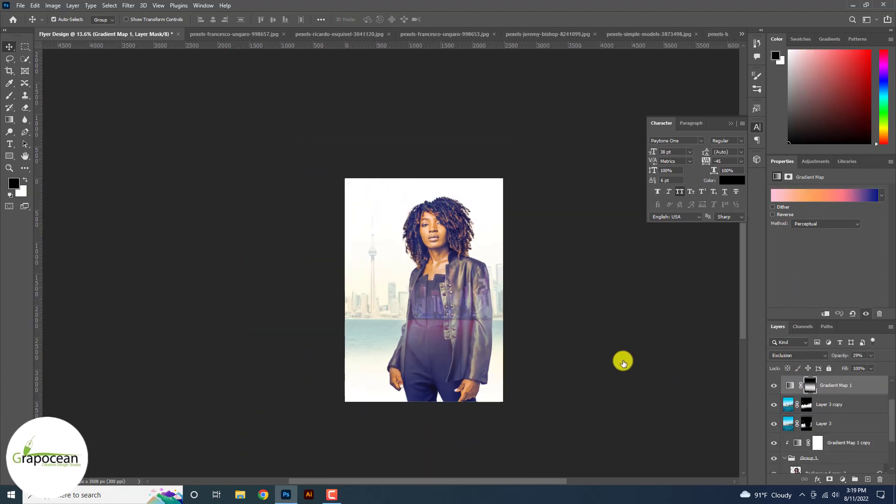
{"action": "left_click", "coordinate": [838, 443]}
{"action": "left_click_drag", "start_coordinate": [871, 356], "coordinate": [843, 368]}
{"action": "left_click", "coordinate": [418, 272]}
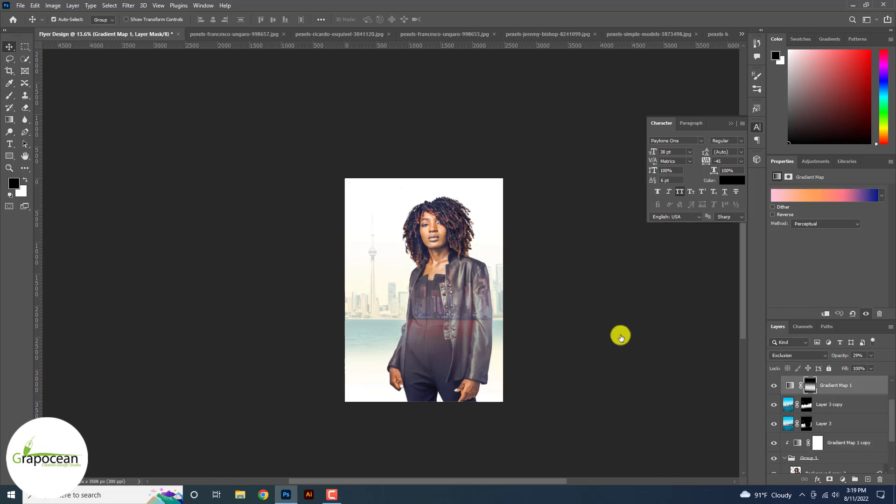
Toggle Gradient Map 1's visibility to compare its effect and change its blend mode to Vivid Light.
{"action": "left_click", "coordinate": [774, 385]}
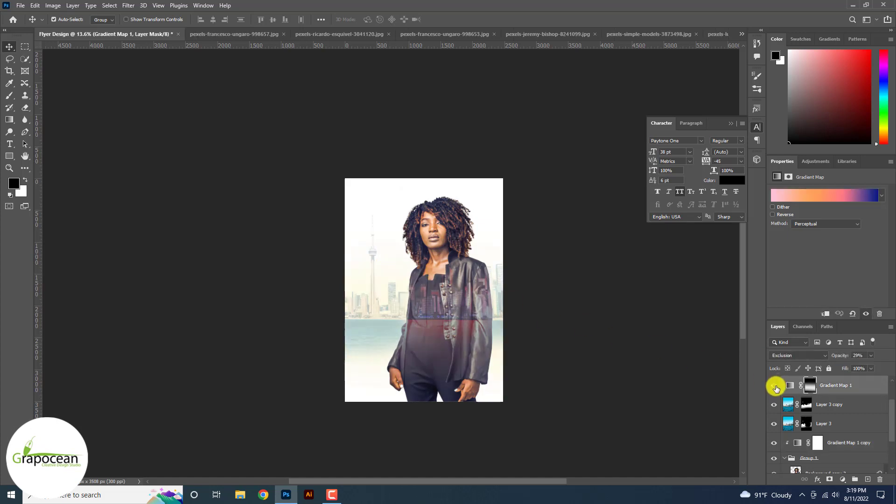
{"action": "left_click", "coordinate": [799, 355]}
{"action": "key", "text": "Down"}
{"action": "key", "text": "Down"}
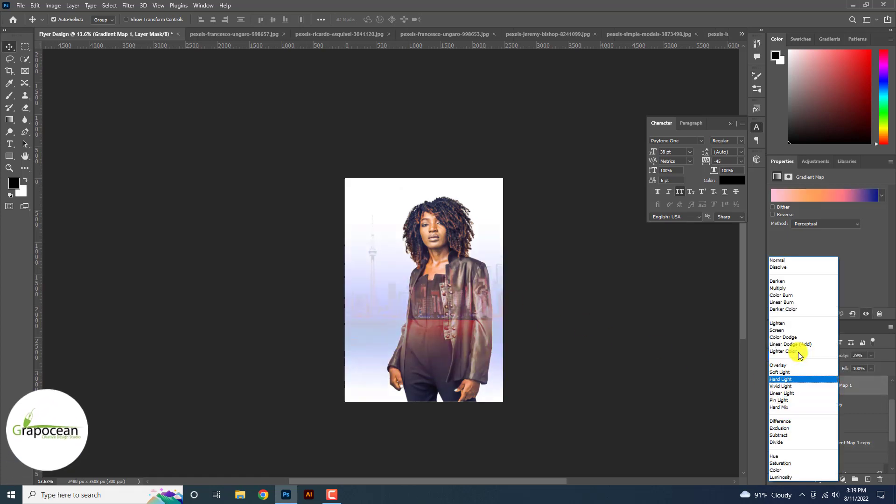
{"action": "left_click", "coordinate": [808, 388]}
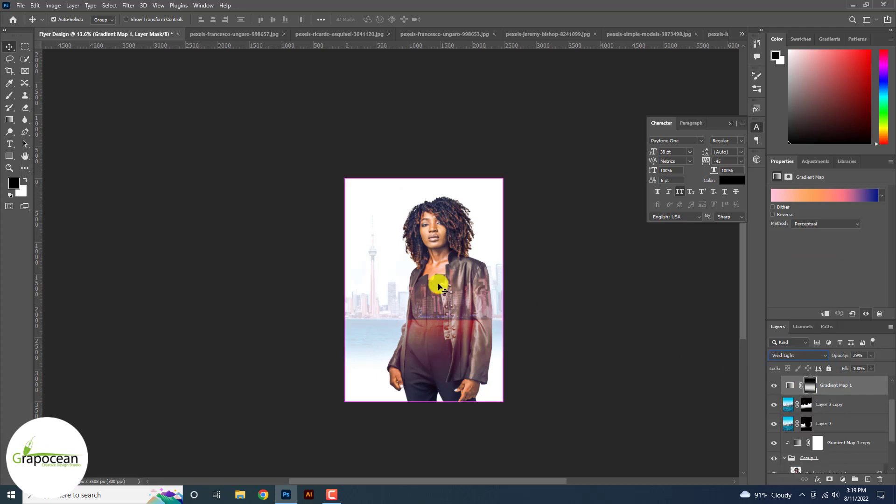
Add a layer mask to Background copy 3 in Group 1 and toggle the layer's visibility to check it.
{"action": "left_click_drag", "start_coordinate": [438, 286], "coordinate": [459, 316]}
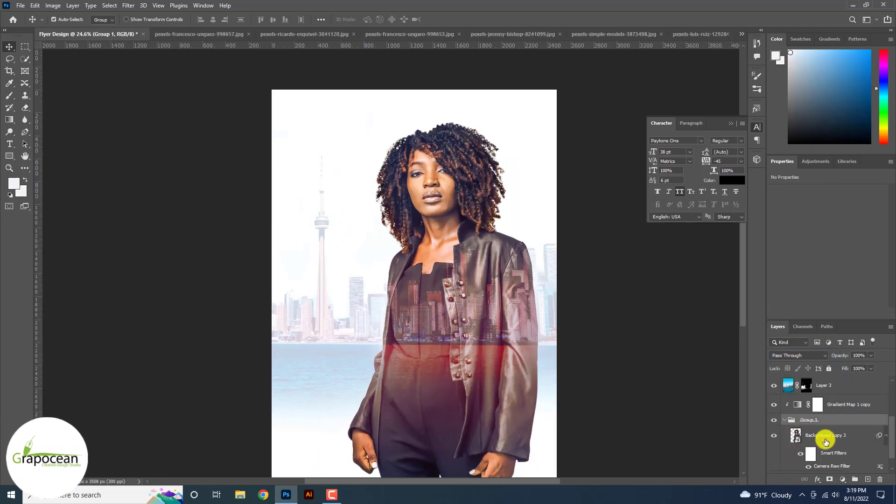
{"action": "left_click", "coordinate": [826, 440]}
{"action": "left_click", "coordinate": [828, 479]}
{"action": "left_click", "coordinate": [776, 436]}
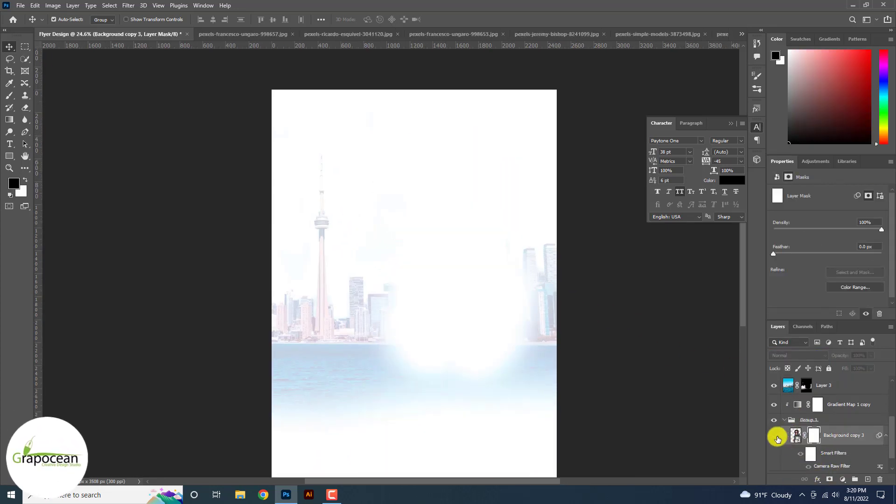
{"action": "left_click", "coordinate": [775, 436]}
{"action": "left_click", "coordinate": [776, 437]}
{"action": "left_click", "coordinate": [776, 436]}
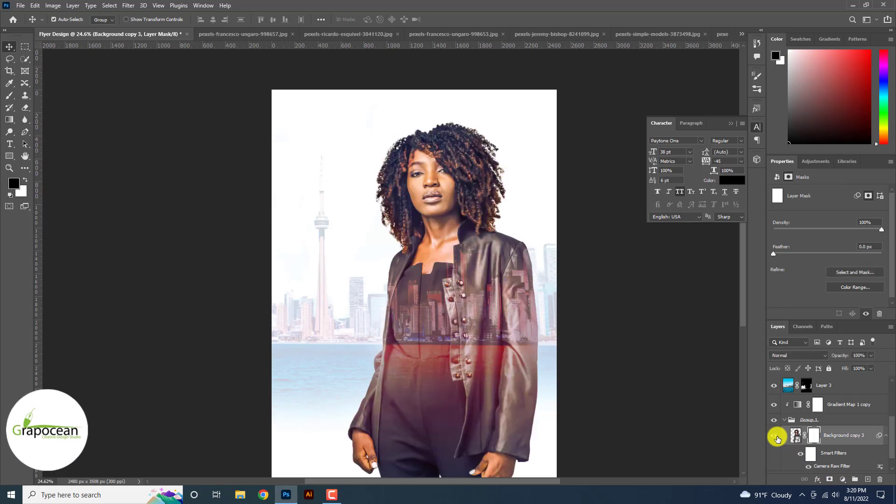
Duplicate the masked Background copy 3 layer twice.
{"action": "key", "text": "ctrl+j"}
{"action": "scroll", "coordinate": [836, 436], "scroll_direction": "down", "scroll_amount": 2}
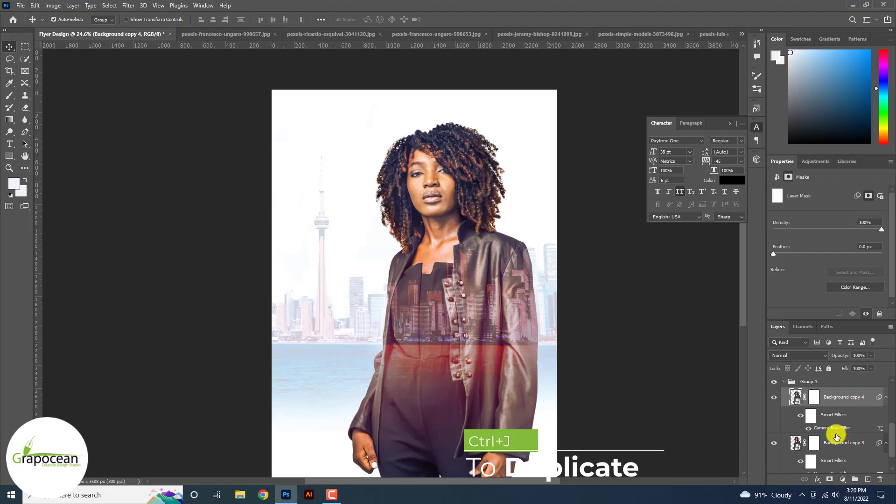
{"action": "key", "text": "ctrl+j"}
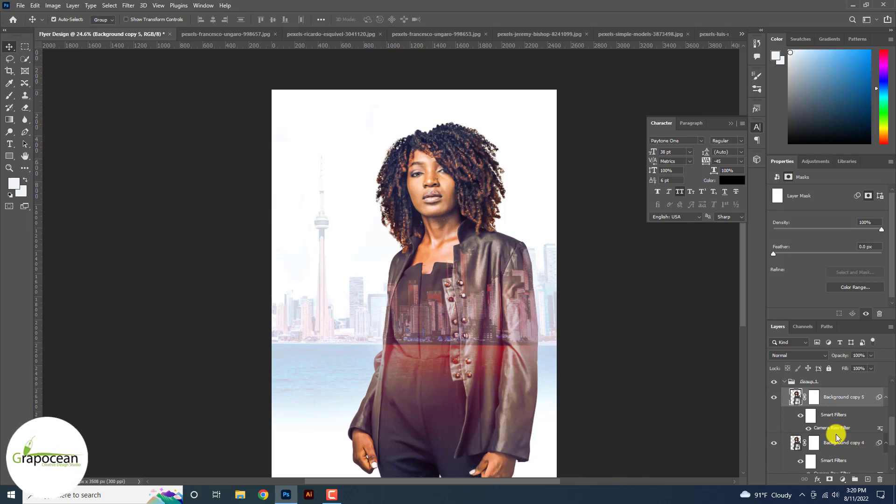
Liquify Background copy 5 with an 800 brush, pushing both jacket sleeves and the sides of the hair outward.
{"action": "scroll", "coordinate": [470, 217], "scroll_direction": "up", "scroll_amount": 4}
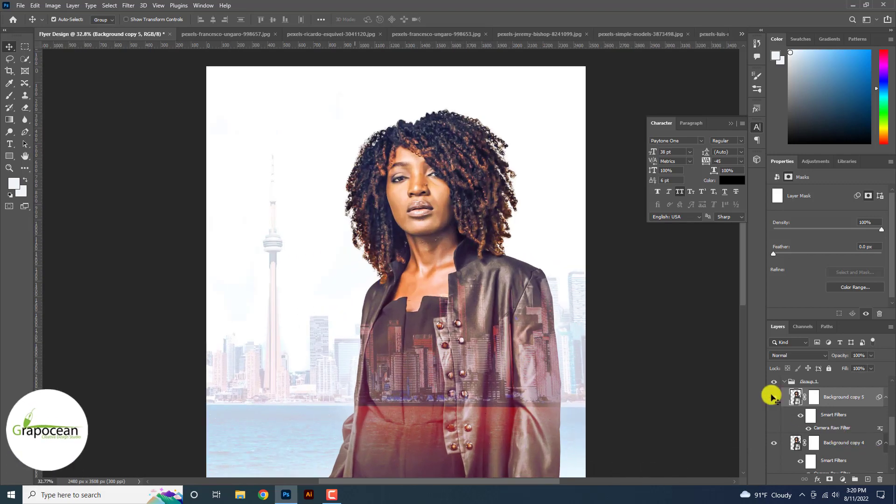
{"action": "left_click", "coordinate": [129, 5]}
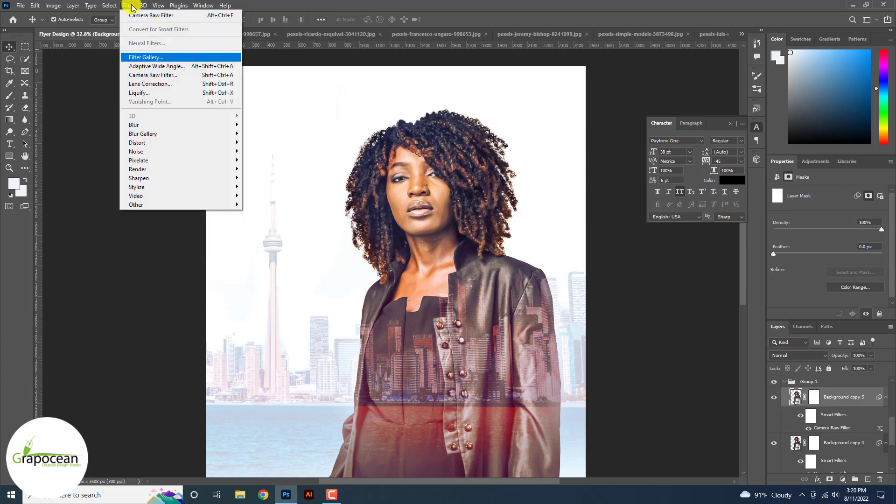
{"action": "left_click", "coordinate": [155, 92]}
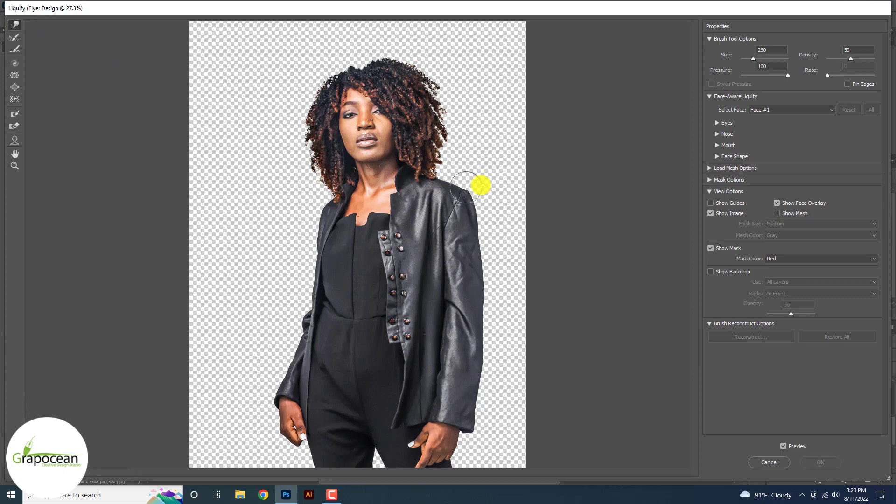
{"action": "mouse_move", "coordinate": [454, 202]}
{"action": "left_mouse_down"}
{"action": "mouse_move", "coordinate": [471, 211]}
{"action": "mouse_move", "coordinate": [452, 191]}
{"action": "mouse_move", "coordinate": [461, 180]}
{"action": "mouse_move", "coordinate": [491, 249]}
{"action": "mouse_move", "coordinate": [487, 328]}
{"action": "mouse_move", "coordinate": [512, 379]}
{"action": "mouse_move", "coordinate": [498, 390]}
{"action": "mouse_move", "coordinate": [518, 330]}
{"action": "mouse_move", "coordinate": [502, 284]}
{"action": "mouse_move", "coordinate": [508, 205]}
{"action": "left_mouse_up"}
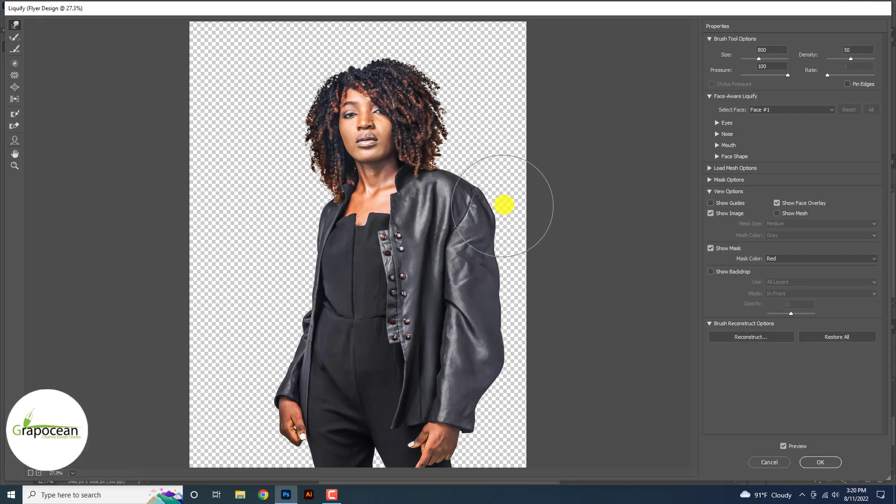
{"action": "mouse_move", "coordinate": [316, 246]}
{"action": "left_mouse_down"}
{"action": "mouse_move", "coordinate": [327, 203]}
{"action": "mouse_move", "coordinate": [314, 318]}
{"action": "mouse_move", "coordinate": [272, 351]}
{"action": "mouse_move", "coordinate": [277, 392]}
{"action": "mouse_move", "coordinate": [259, 415]}
{"action": "left_mouse_up"}
{"action": "left_click_drag", "start_coordinate": [313, 139], "coordinate": [293, 138]}
{"action": "left_click_drag", "start_coordinate": [432, 128], "coordinate": [444, 128]}
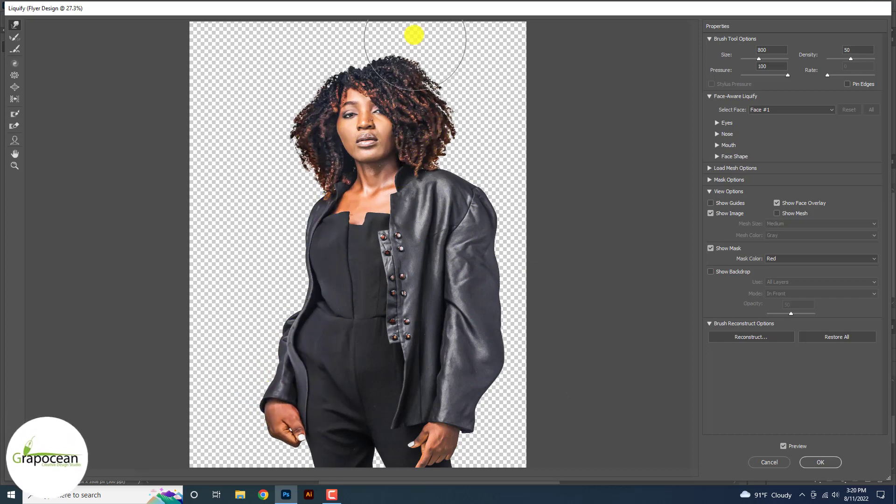
{"action": "key", "text": "Return"}
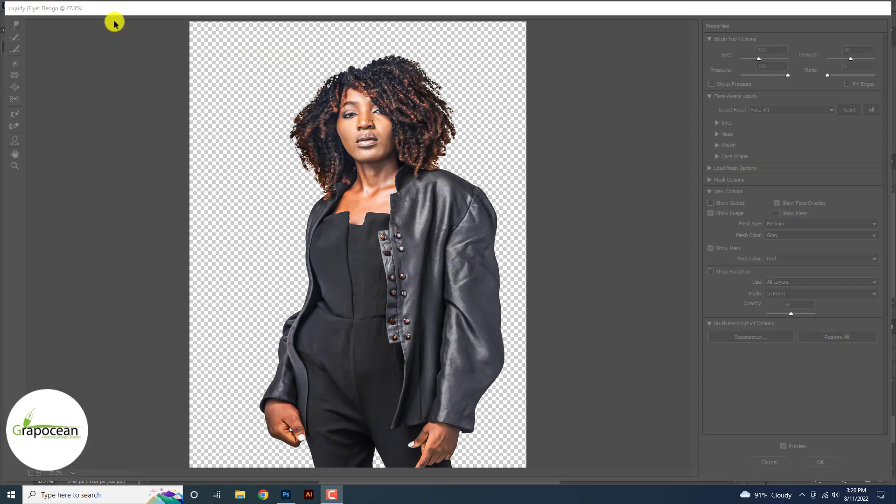
Forward-warp the crown of the hair upward and its side outward, and apply the Liquify filter.
{"action": "left_click", "coordinate": [15, 26]}
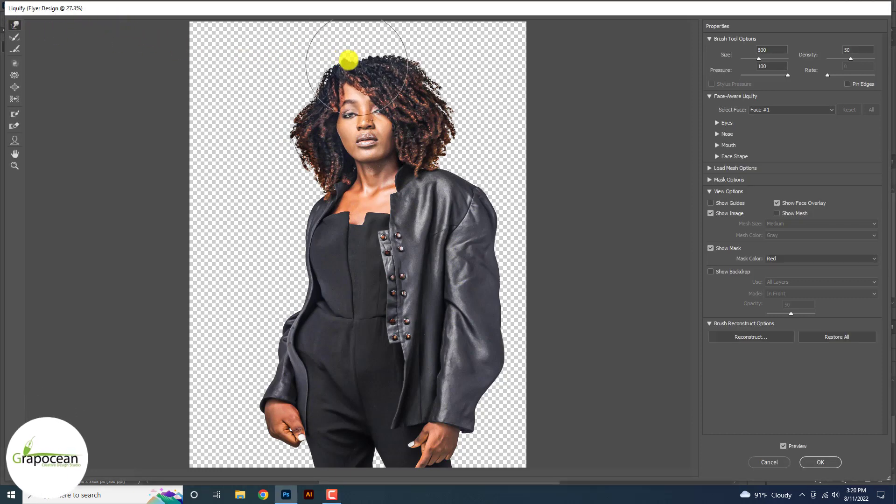
{"action": "left_click_drag", "start_coordinate": [367, 71], "coordinate": [356, 63]}
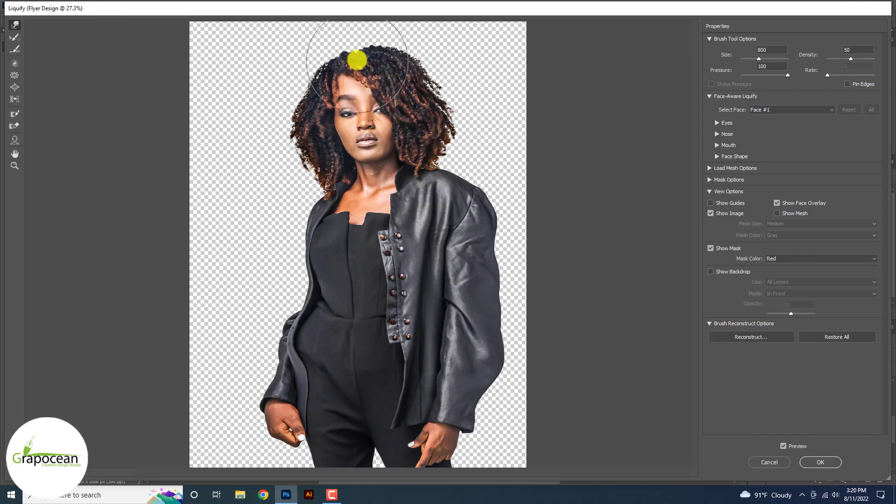
{"action": "left_click_drag", "start_coordinate": [442, 134], "coordinate": [454, 145]}
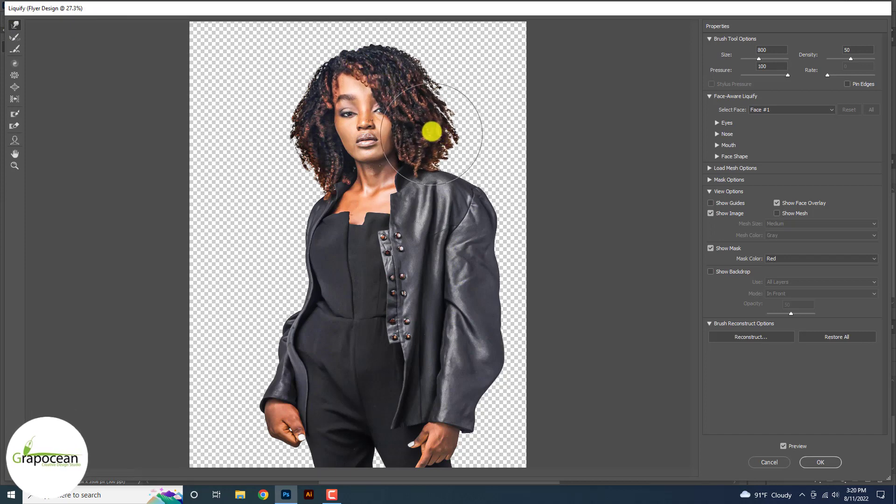
{"action": "left_click", "coordinate": [825, 461]}
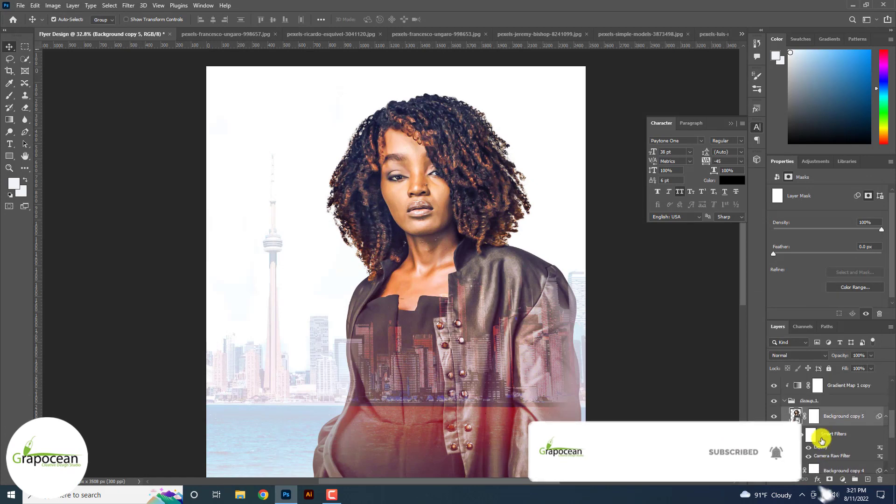
Invert Background copy 5's layer mask to black to hide the liquified woman.
{"action": "scroll", "coordinate": [821, 433], "scroll_direction": "up", "scroll_amount": 1}
{"action": "left_click", "coordinate": [815, 418]}
{"action": "key", "text": "ctrl+i"}
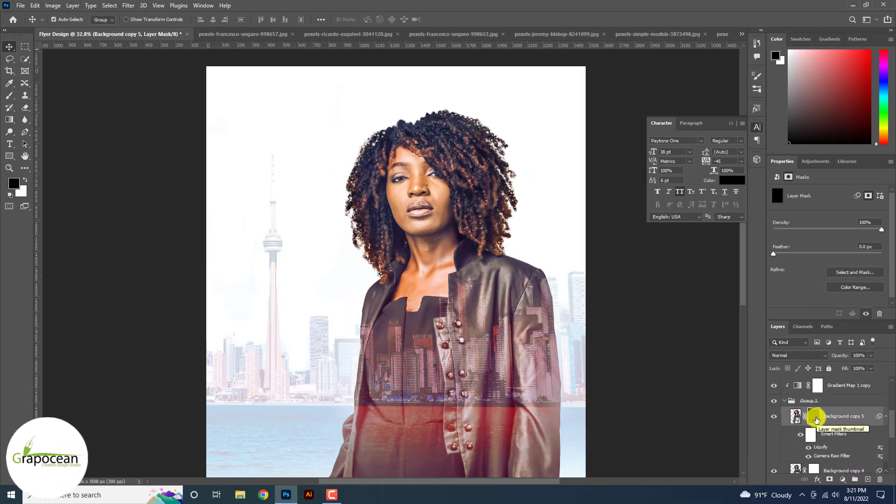
Browse the brush presets, choose the 283 px splatter brush tip and make white the foreground colour.
{"action": "left_click", "coordinate": [10, 96]}
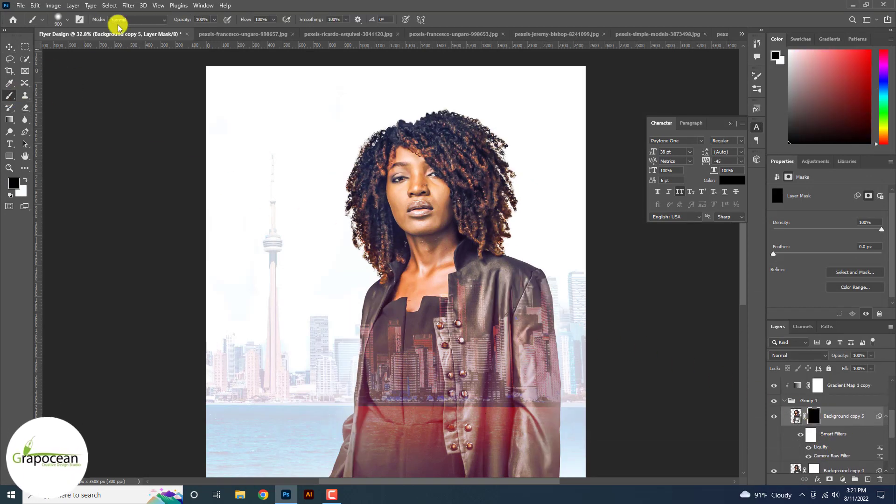
{"action": "left_click", "coordinate": [67, 20]}
{"action": "scroll", "coordinate": [111, 130], "scroll_direction": "down", "scroll_amount": 10}
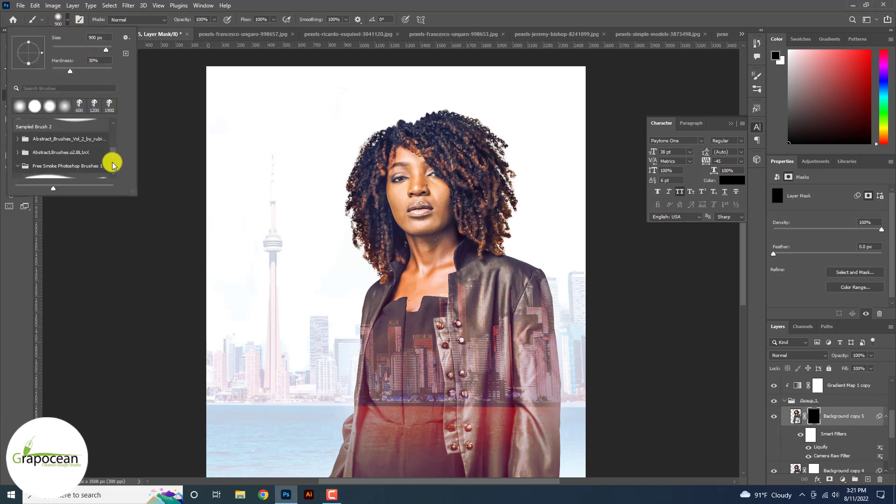
{"action": "scroll", "coordinate": [114, 168], "scroll_direction": "down", "scroll_amount": 3}
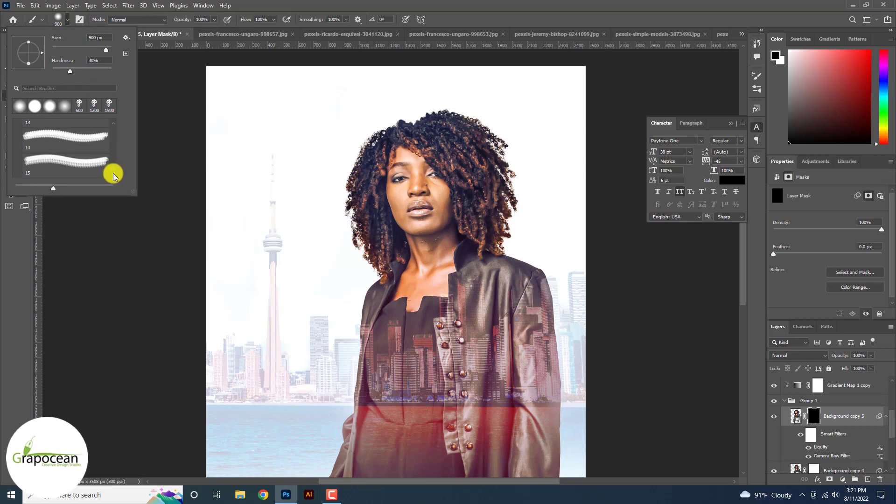
{"action": "left_click", "coordinate": [757, 90]}
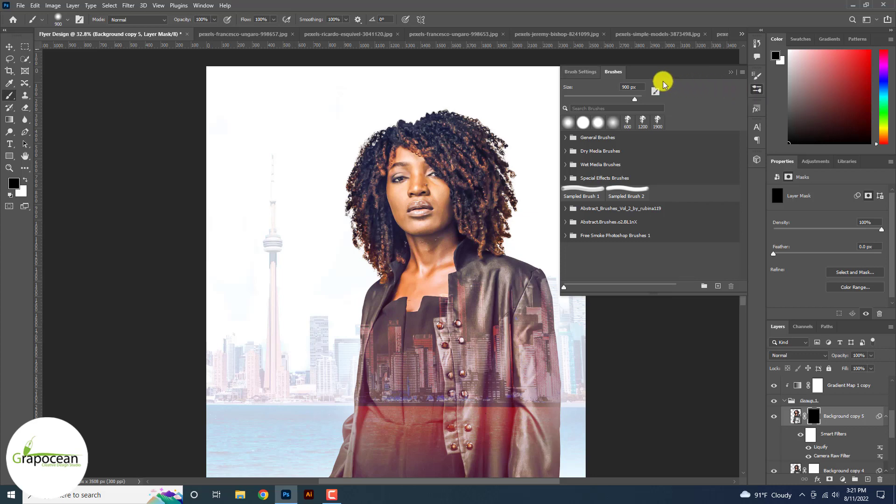
{"action": "left_click", "coordinate": [581, 71]}
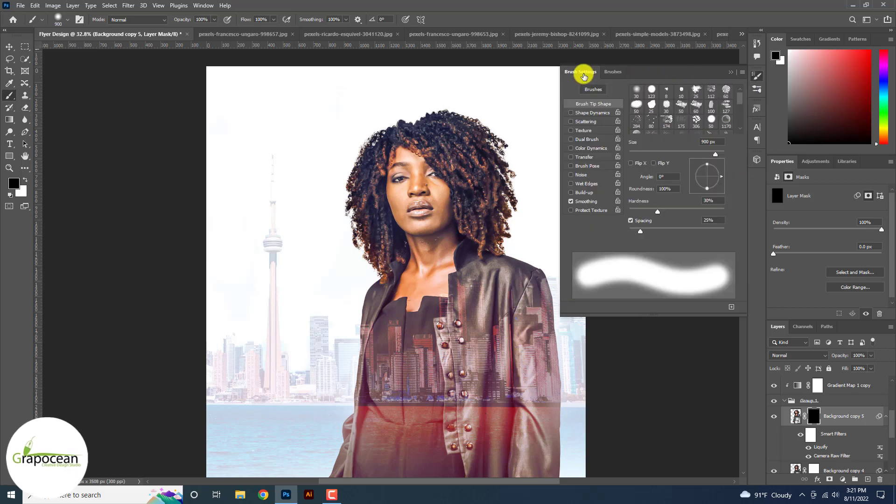
{"action": "scroll", "coordinate": [686, 94], "scroll_direction": "down", "scroll_amount": 10}
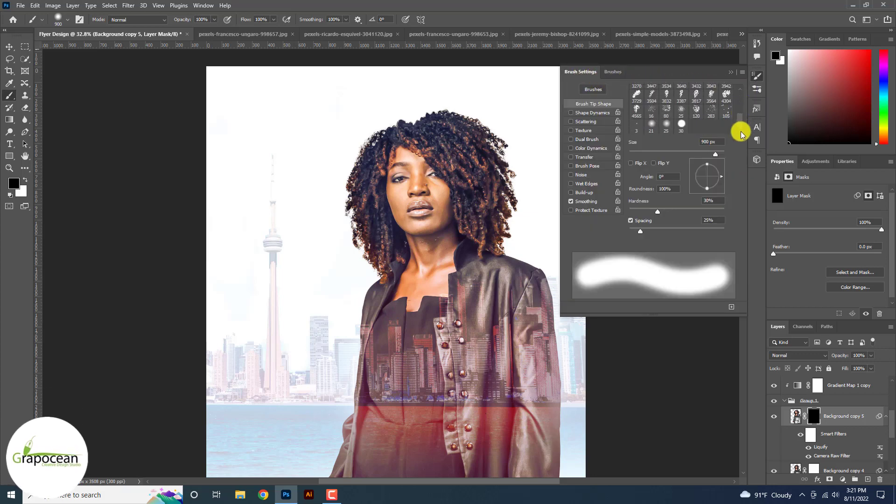
{"action": "left_click", "coordinate": [708, 112]}
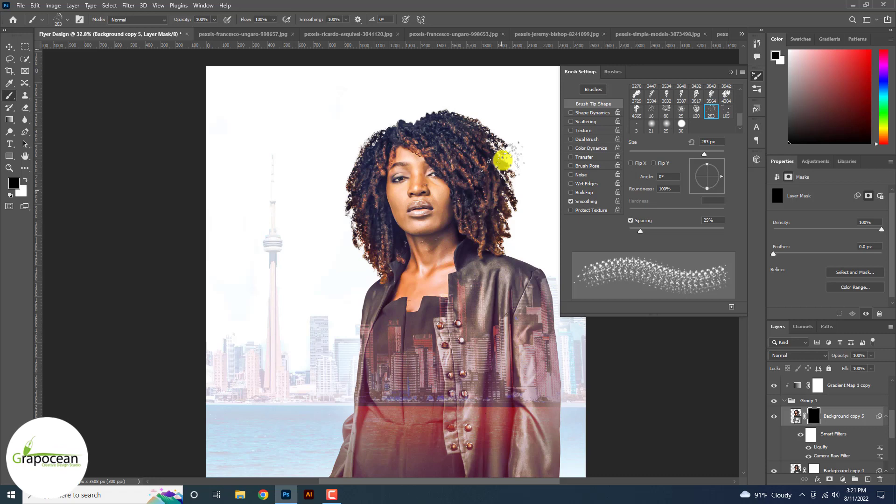
{"action": "key", "text": "x"}
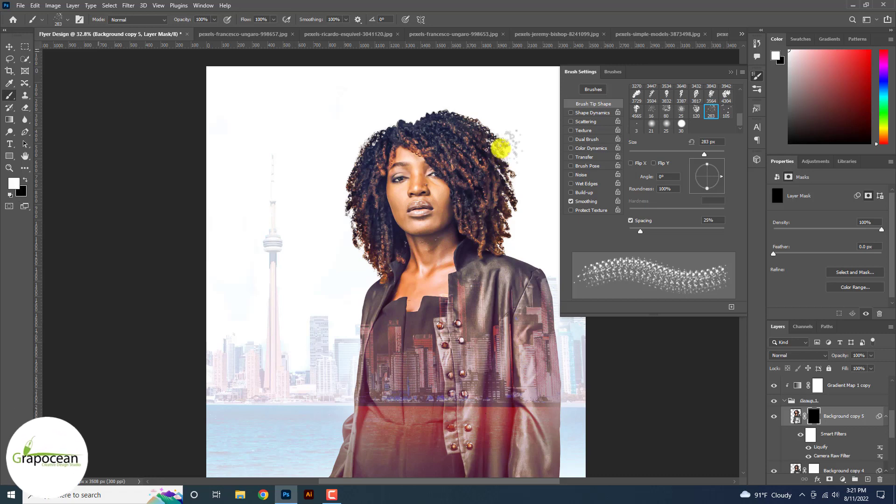
Paint splatter on Background copy 5's mask along the hair and jacket shoulder edges, and undo the last stroke on the sleeve.
{"action": "mouse_move", "coordinate": [497, 130]}
{"action": "left_mouse_down"}
{"action": "mouse_move", "coordinate": [516, 186]}
{"action": "mouse_move", "coordinate": [513, 266]}
{"action": "left_mouse_up"}
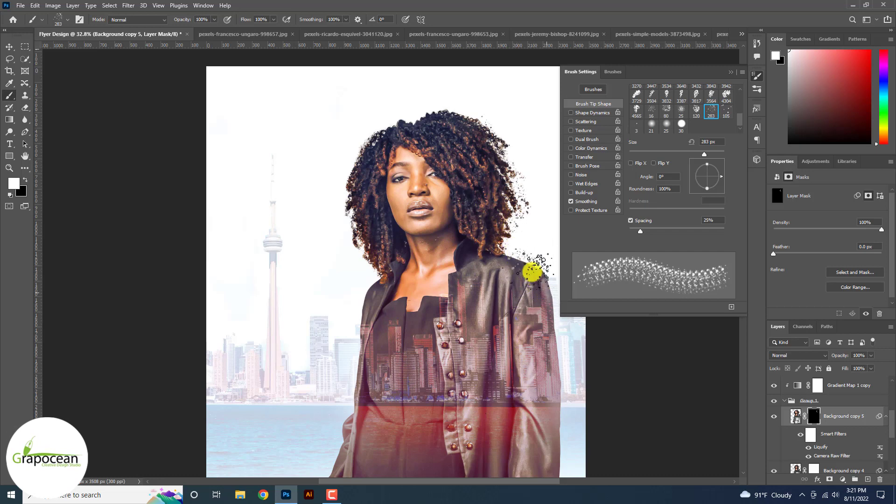
{"action": "left_click_drag", "start_coordinate": [528, 308], "coordinate": [441, 234]}
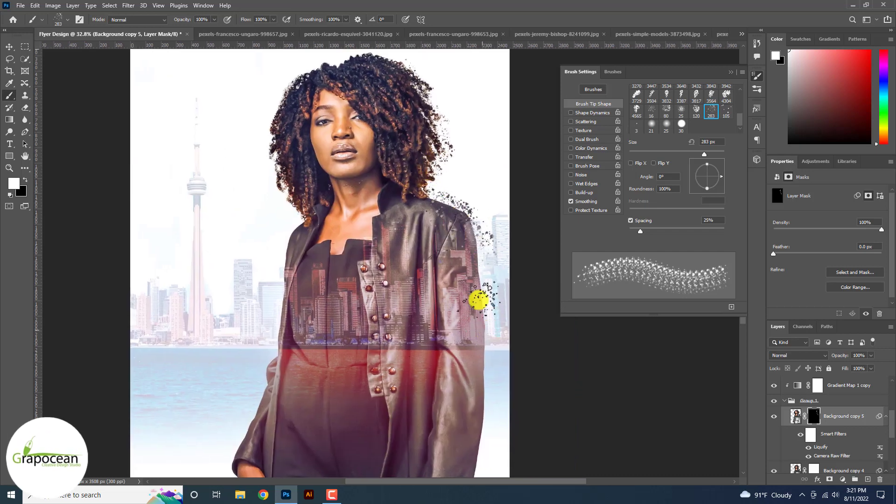
{"action": "key", "text": "ctrl+z"}
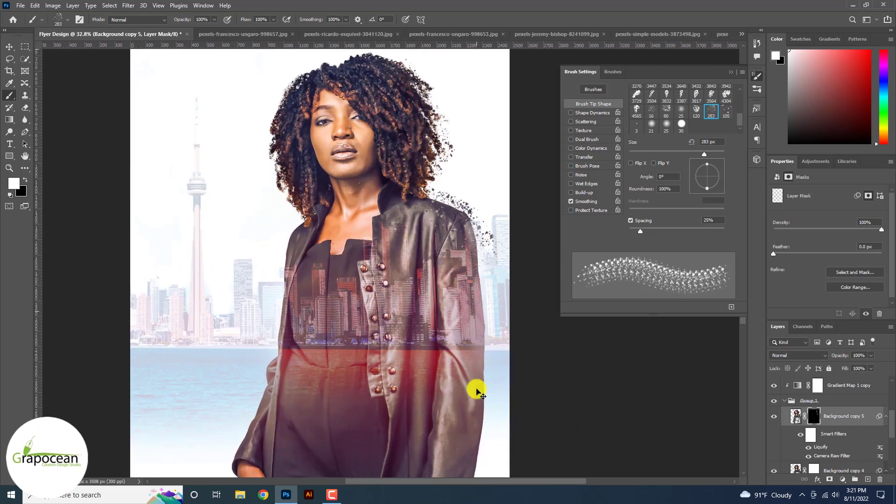
Set the splatter brush to 48% spacing and 153 px, with size jitter 22%, minimum diameter 24%, angle jitter 47%, roundness jitter 50% and minimum roundness 85%.
{"action": "mouse_move", "coordinate": [642, 232]}
{"action": "left_mouse_down"}
{"action": "mouse_move", "coordinate": [630, 230]}
{"action": "mouse_move", "coordinate": [652, 230]}
{"action": "left_mouse_up"}
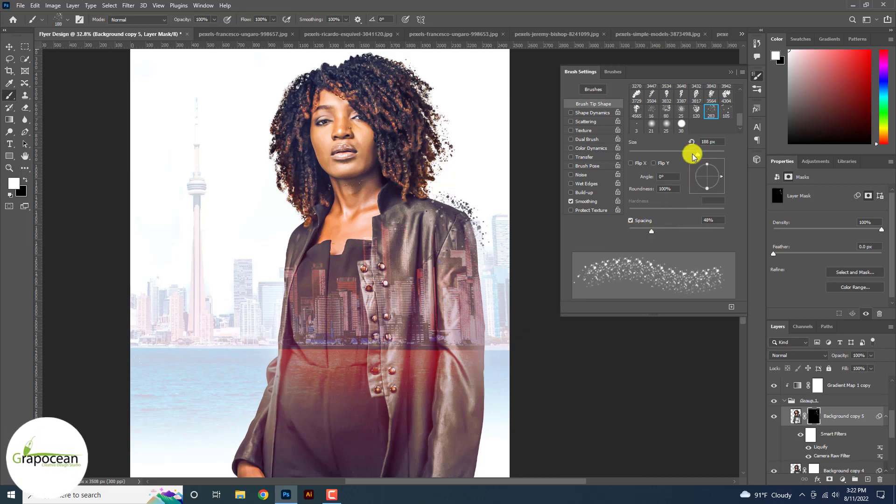
{"action": "left_click_drag", "start_coordinate": [692, 156], "coordinate": [687, 148]}
{"action": "left_click", "coordinate": [591, 114]}
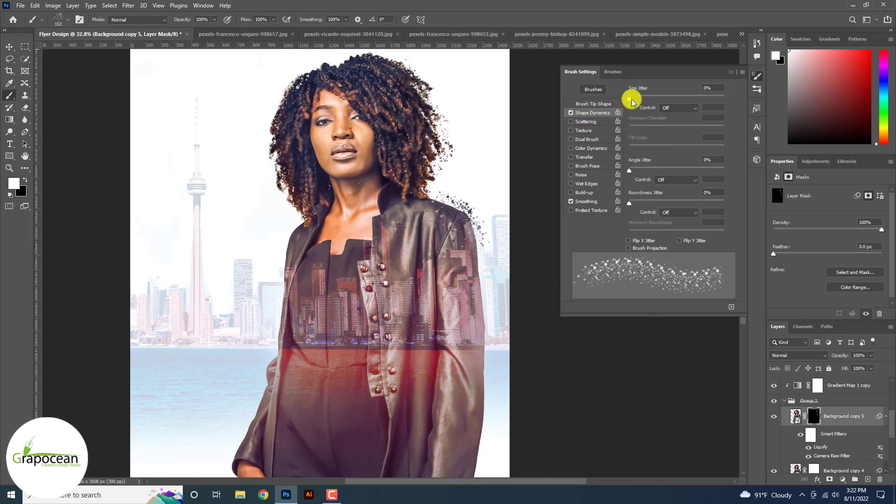
{"action": "left_click_drag", "start_coordinate": [631, 100], "coordinate": [652, 128]}
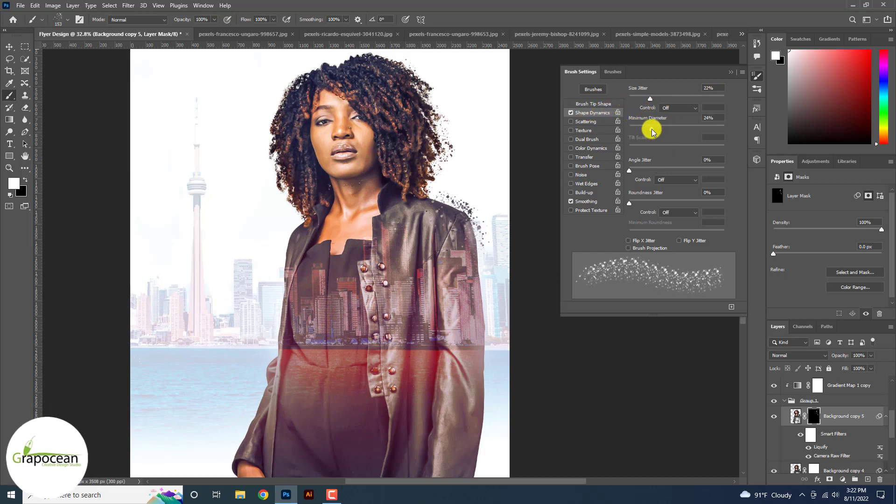
{"action": "left_click_drag", "start_coordinate": [657, 167], "coordinate": [673, 168]}
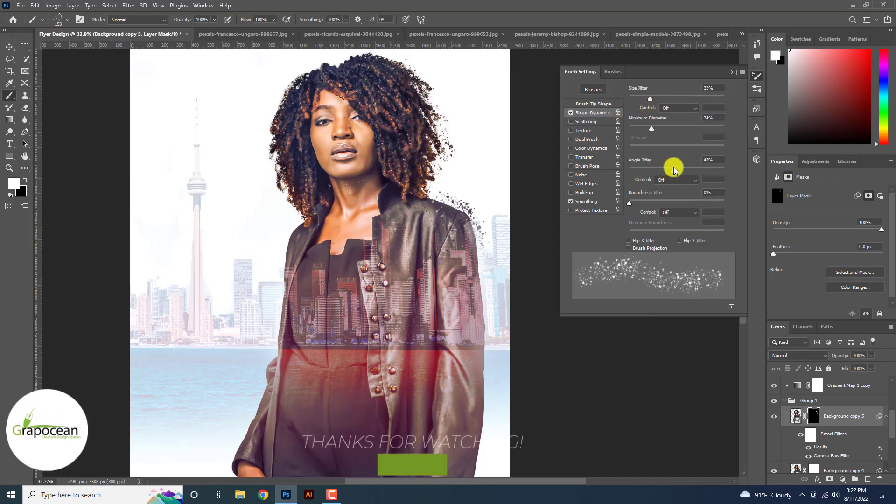
{"action": "left_click_drag", "start_coordinate": [629, 201], "coordinate": [710, 232]}
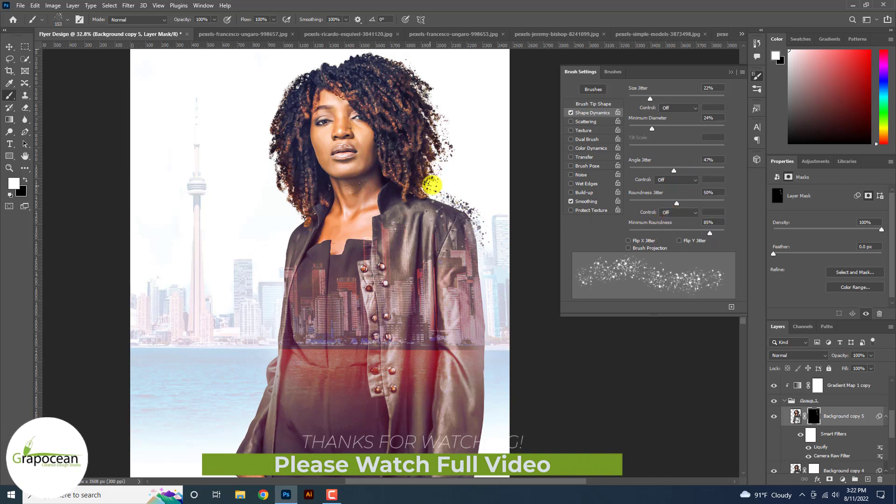
Enlarge the splatter brush to 300 px and paint white on Background copy 5's mask down the outer edge of the jacket sleeve.
{"action": "key", "text": "bracketright"}
{"action": "left_click", "coordinate": [480, 282]}
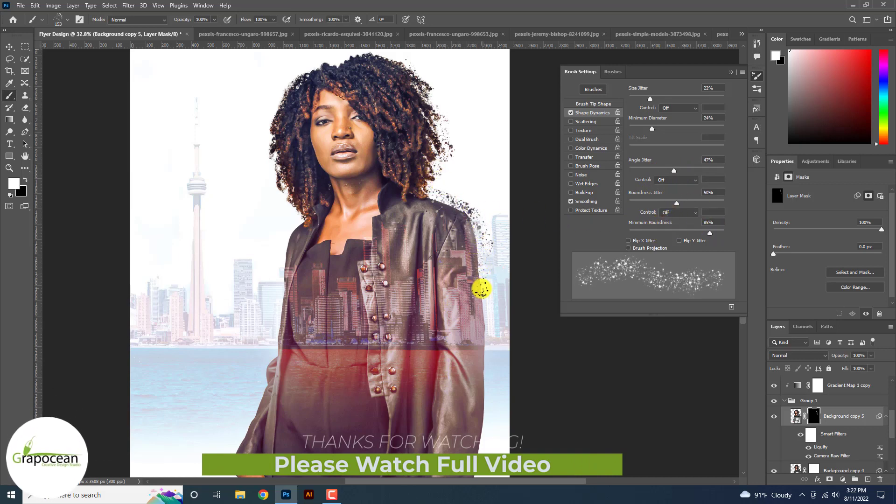
{"action": "key", "text": "bracketright"}
{"action": "key", "text": "bracketright"}
{"action": "key", "text": "bracketright"}
{"action": "key", "text": "bracketright"}
{"action": "key", "text": "bracketright"}
{"action": "left_click", "coordinate": [482, 323]}
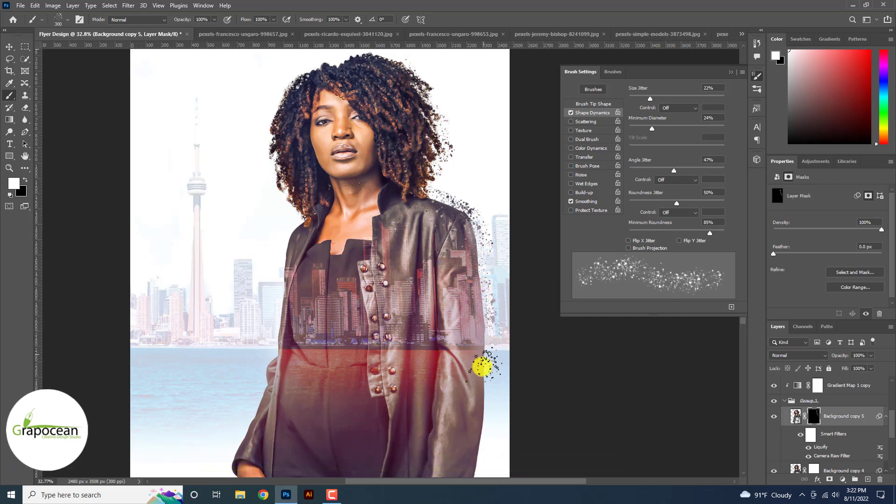
{"action": "left_click", "coordinate": [484, 366]}
{"action": "left_click", "coordinate": [475, 401]}
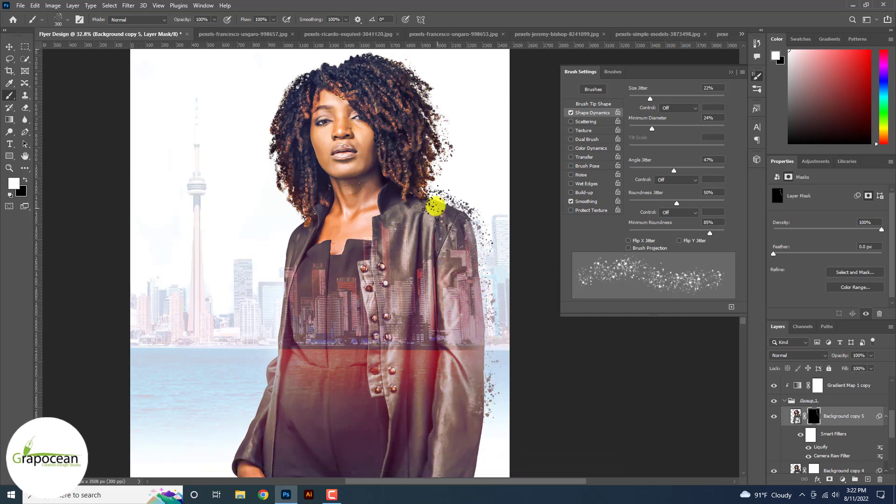
Add more splatter on Background copy 5's mask at the jacket shoulder and around the lower sleeve.
{"action": "left_click", "coordinate": [466, 216]}
{"action": "scroll", "coordinate": [478, 240], "scroll_direction": "up", "scroll_amount": 4}
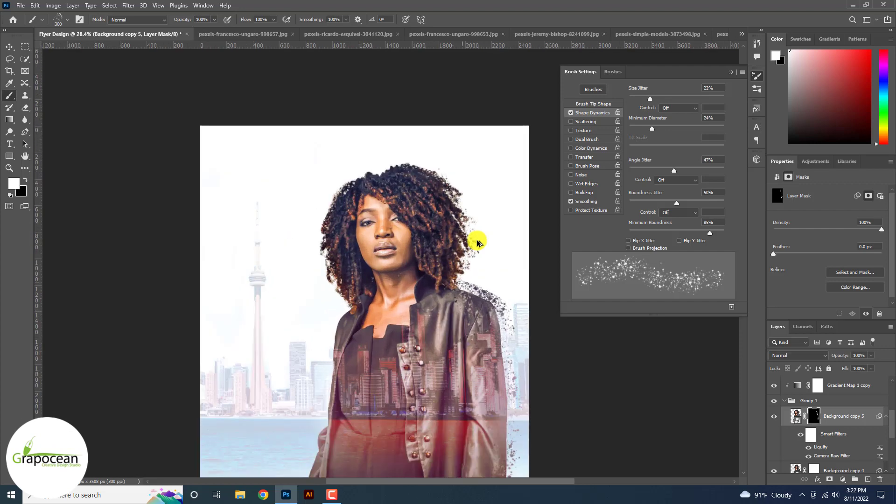
{"action": "scroll", "coordinate": [485, 262], "scroll_direction": "down", "scroll_amount": 3}
{"action": "left_click", "coordinate": [508, 339]}
{"action": "left_click_drag", "start_coordinate": [502, 361], "coordinate": [486, 397]}
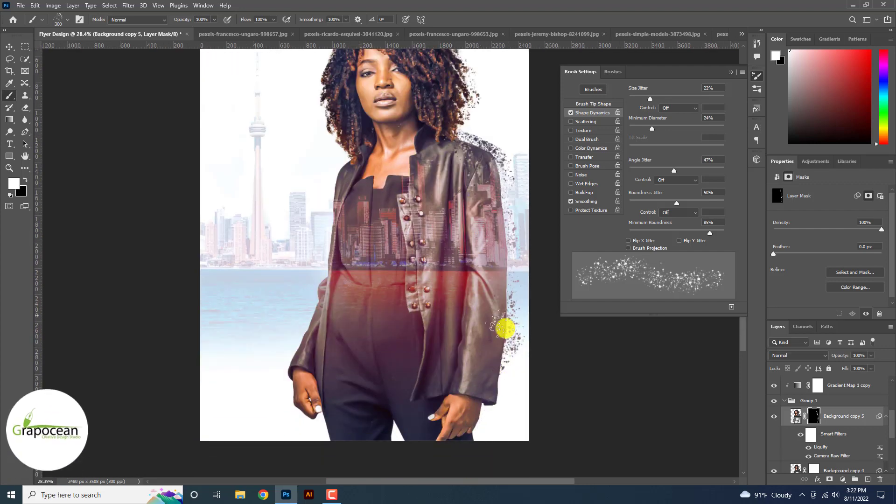
Paint black splatter on Background copy 4's layer mask to break up the woman's shoulder, outer sleeve and hair edges.
{"action": "scroll", "coordinate": [839, 424], "scroll_direction": "down", "scroll_amount": 2}
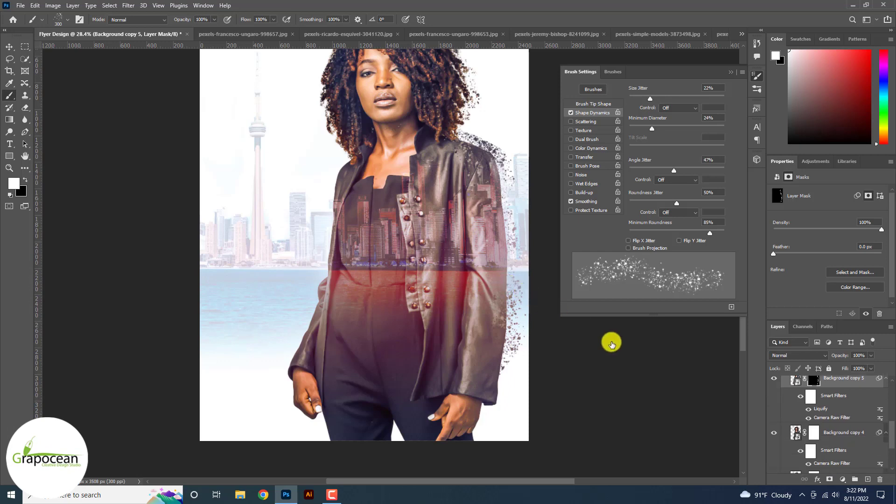
{"action": "left_click", "coordinate": [773, 432]}
{"action": "left_click", "coordinate": [813, 433]}
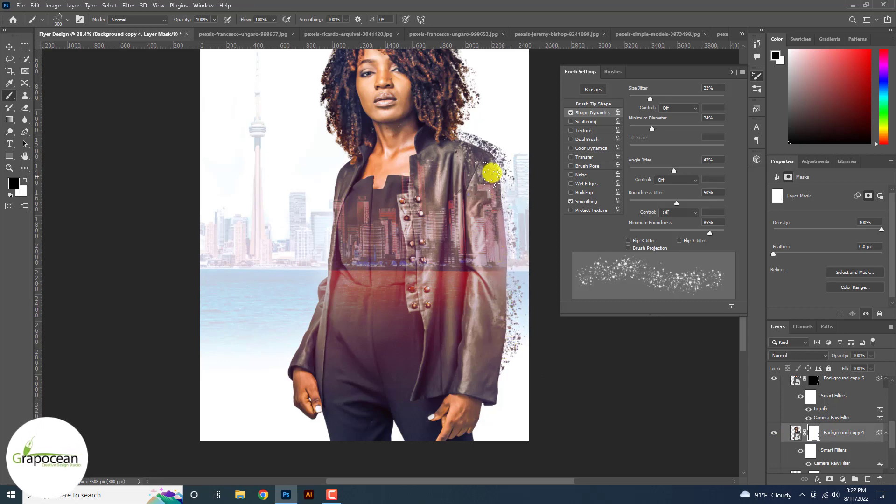
{"action": "left_click", "coordinate": [488, 159]}
{"action": "scroll", "coordinate": [830, 420], "scroll_direction": "down", "scroll_amount": 1}
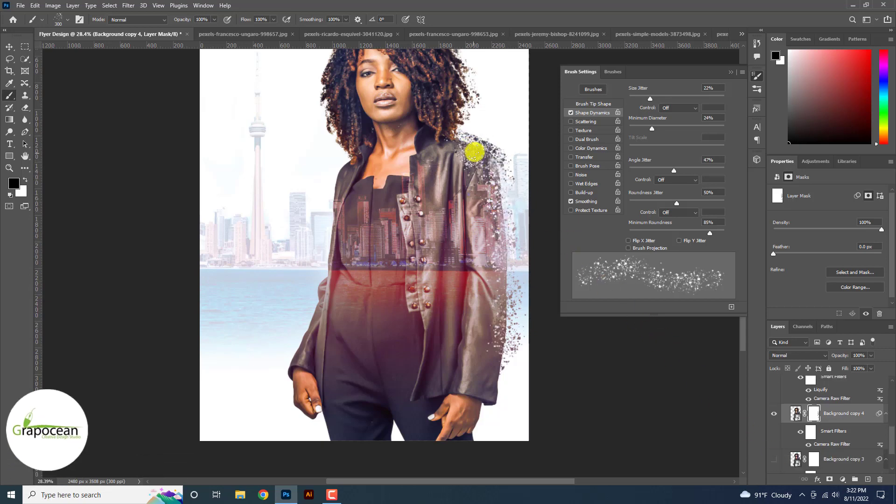
{"action": "left_click_drag", "start_coordinate": [445, 244], "coordinate": [462, 303]}
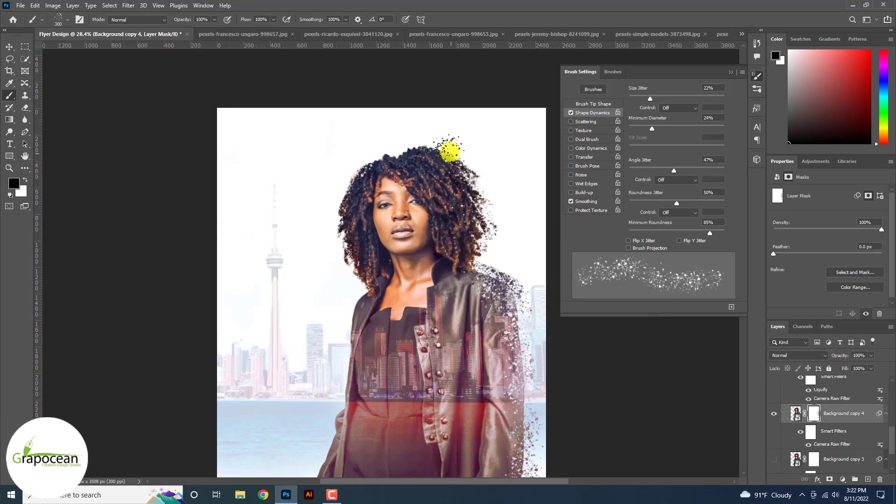
{"action": "mouse_move", "coordinate": [505, 276]}
{"action": "left_mouse_down"}
{"action": "mouse_move", "coordinate": [442, 165]}
{"action": "mouse_move", "coordinate": [461, 178]}
{"action": "mouse_move", "coordinate": [451, 356]}
{"action": "left_mouse_up"}
{"action": "left_click", "coordinate": [441, 165]}
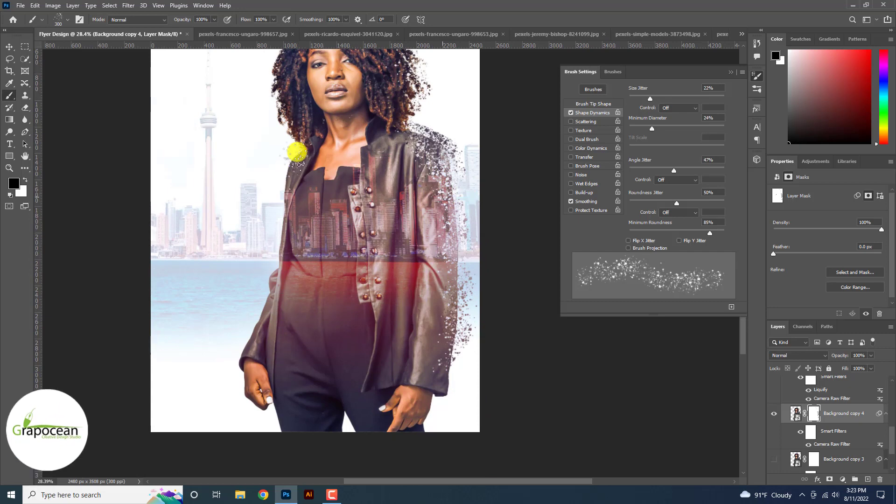
{"action": "scroll", "coordinate": [297, 153], "scroll_direction": "down", "scroll_amount": 3}
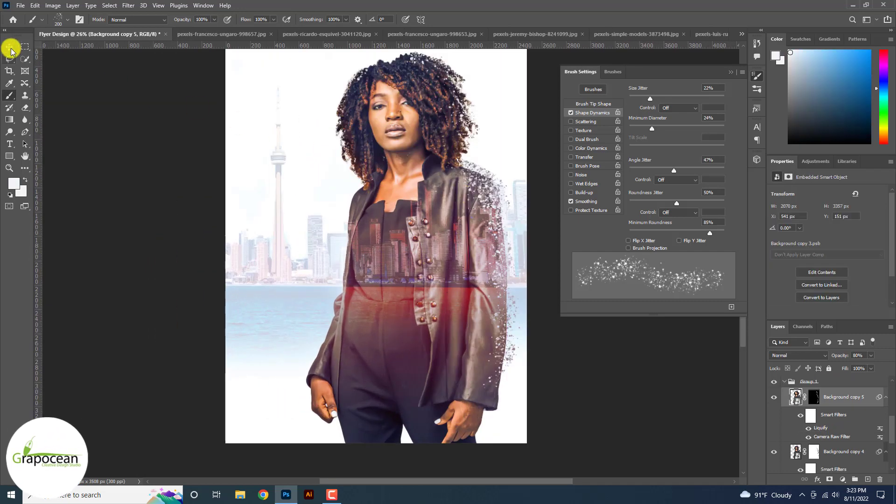
Create a new layer above Background copy 5 and choose a soft round brush.
{"action": "left_click", "coordinate": [9, 46]}
{"action": "scroll", "coordinate": [369, 182], "scroll_direction": "up", "scroll_amount": 2}
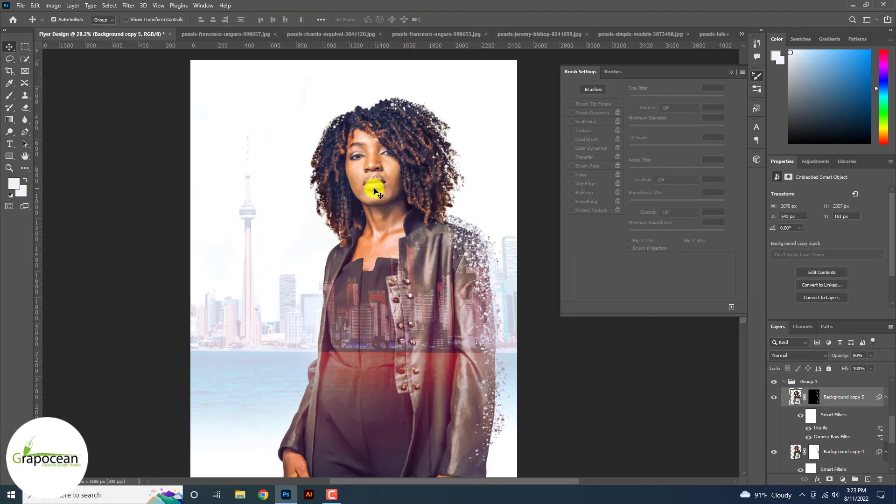
{"action": "left_click", "coordinate": [374, 190]}
{"action": "left_click", "coordinate": [868, 479]}
{"action": "key", "text": "b"}
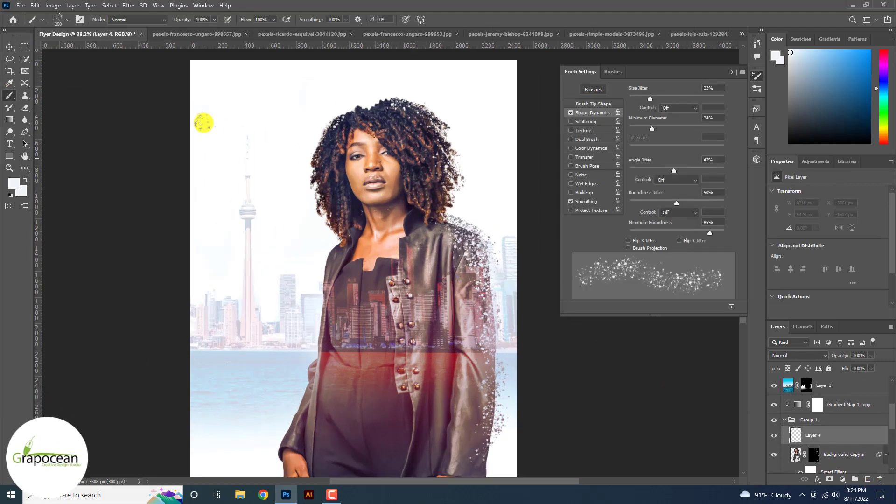
{"action": "left_click", "coordinate": [66, 21]}
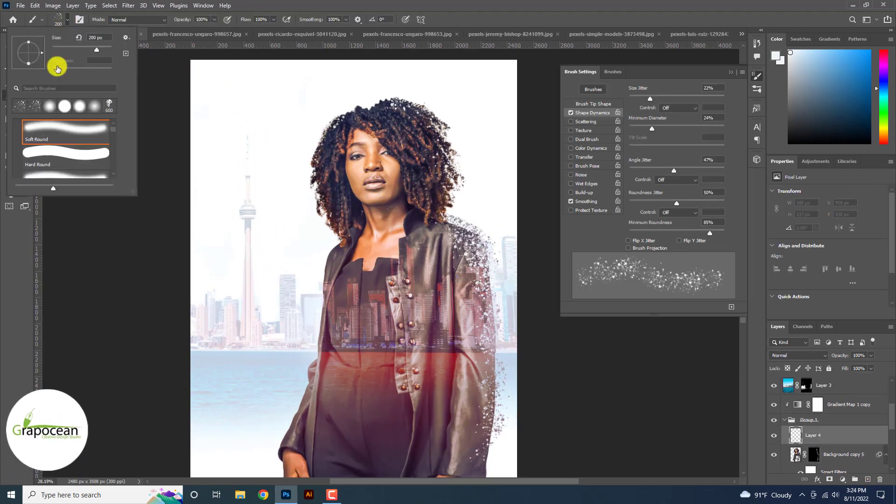
{"action": "left_click", "coordinate": [64, 108]}
{"action": "left_click", "coordinate": [339, 120]}
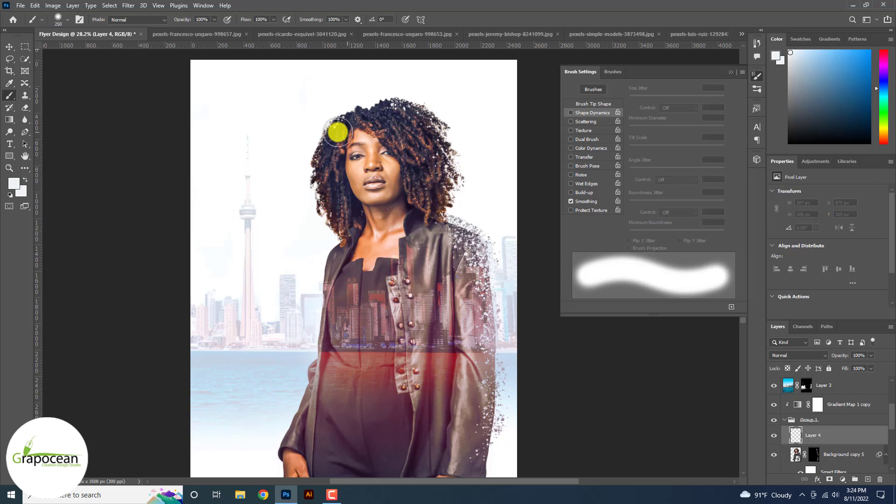
Enlarge the soft brush to 1186 px and undo the trial dab over the woman's hair.
{"action": "key", "text": "bracketright"}
{"action": "key", "text": "bracketright"}
{"action": "key", "text": "bracketright"}
{"action": "key", "text": "bracketright"}
{"action": "key", "text": "bracketright"}
{"action": "key", "text": "bracketright"}
{"action": "key", "text": "bracketright"}
{"action": "key", "text": "bracketright"}
{"action": "key", "text": "bracketright"}
{"action": "key", "text": "bracketright"}
{"action": "left_click", "coordinate": [338, 155]}
{"action": "key", "text": "ctrl+z"}
{"action": "left_click_drag", "start_coordinate": [354, 160], "coordinate": [318, 6]}
Paint a soft yellow #f6c70a glow over the woman's hair and face on Layer 4, and set its blend mode to Soft Light.
{"action": "left_click", "coordinate": [16, 187]}
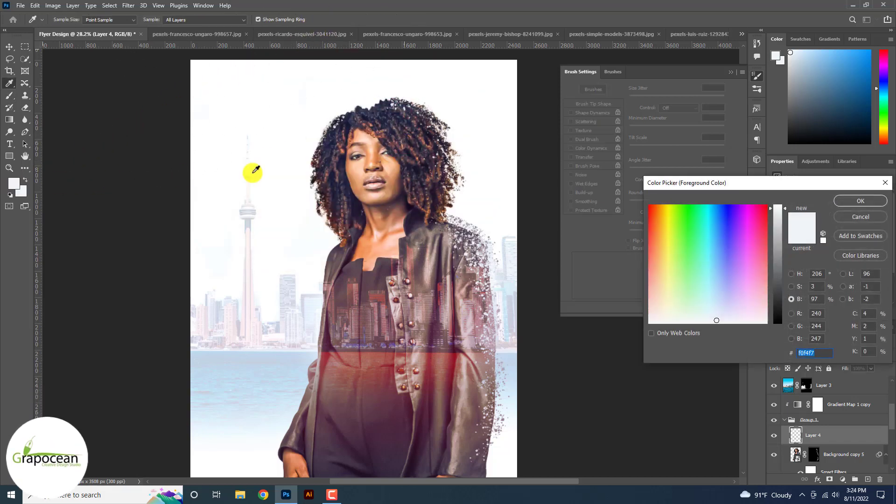
{"action": "left_click", "coordinate": [664, 206]}
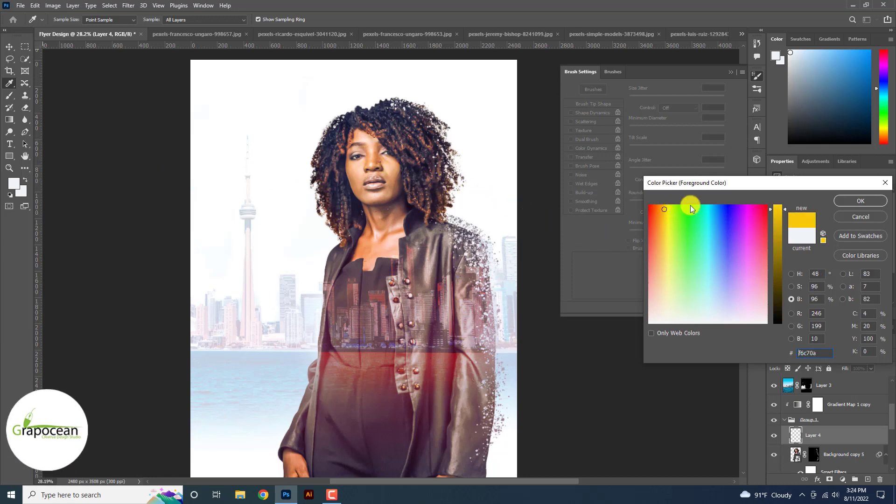
{"action": "left_click", "coordinate": [860, 200]}
{"action": "left_click", "coordinate": [327, 140]}
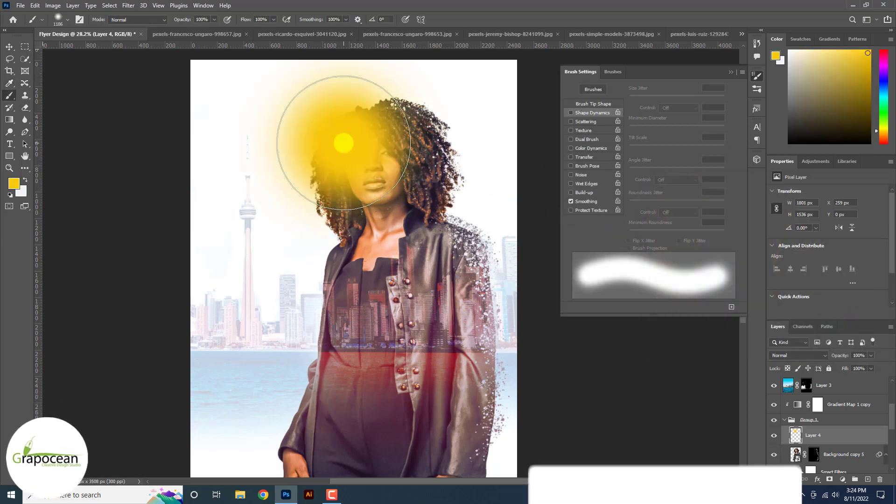
{"action": "left_click", "coordinate": [790, 355]}
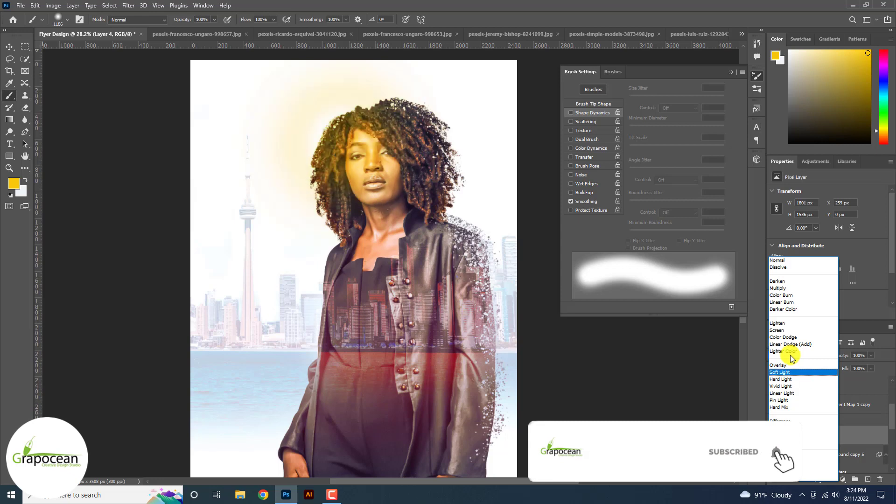
{"action": "left_click", "coordinate": [793, 371]}
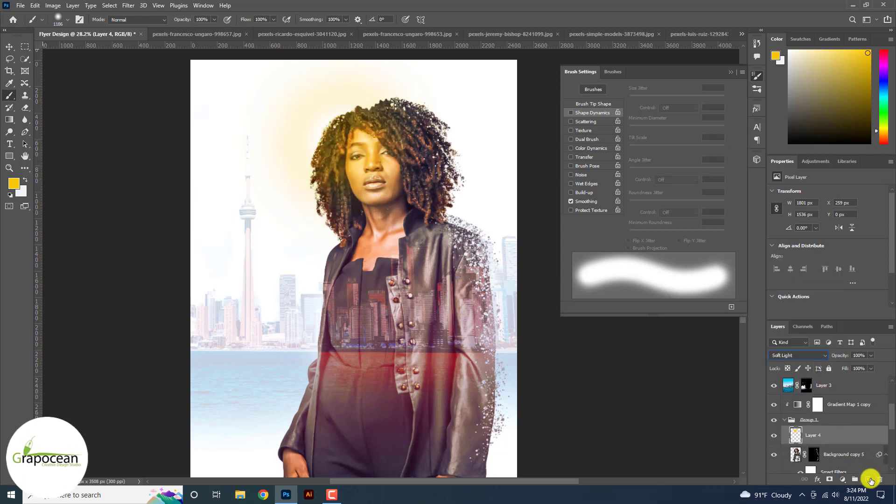
Paint a soft 800 px white glow over the woman's forehead on new Layer 5, and set its blend mode to Overlay.
{"action": "left_click", "coordinate": [25, 180]}
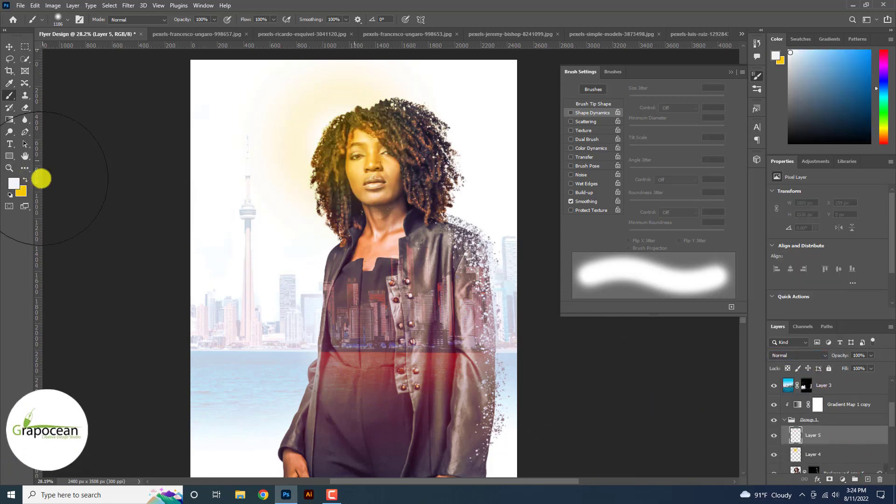
{"action": "left_click", "coordinate": [354, 158]}
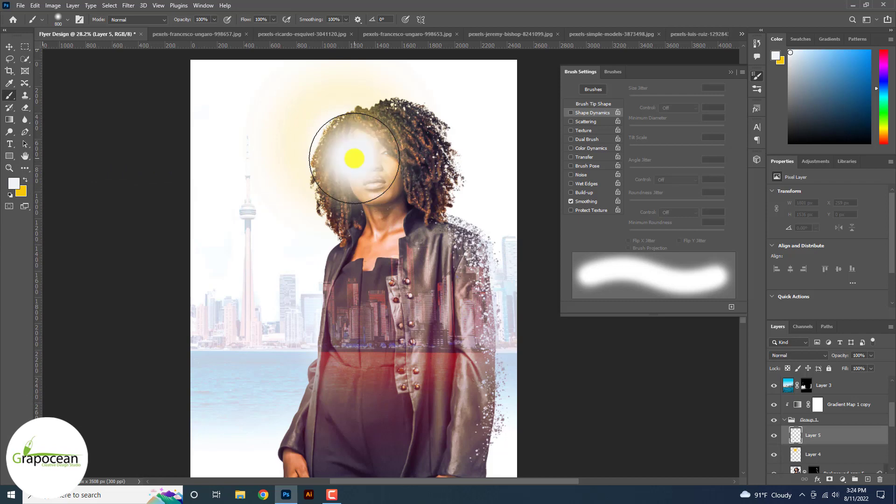
{"action": "left_click", "coordinate": [796, 358]}
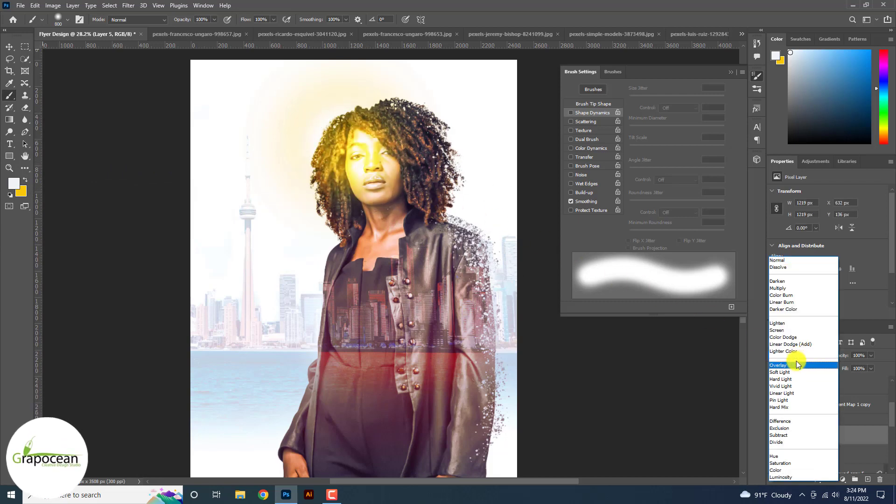
{"action": "left_click", "coordinate": [797, 365]}
Lower the opacity of Layers 4 and 5 to 62% and move both above Gradient Map 1 copy.
{"action": "left_click", "coordinate": [870, 355]}
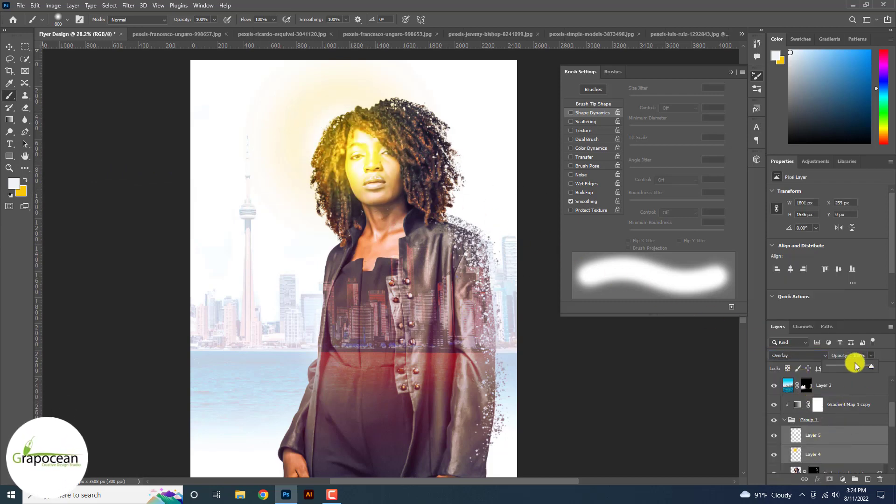
{"action": "left_click_drag", "start_coordinate": [856, 366], "coordinate": [845, 369]}
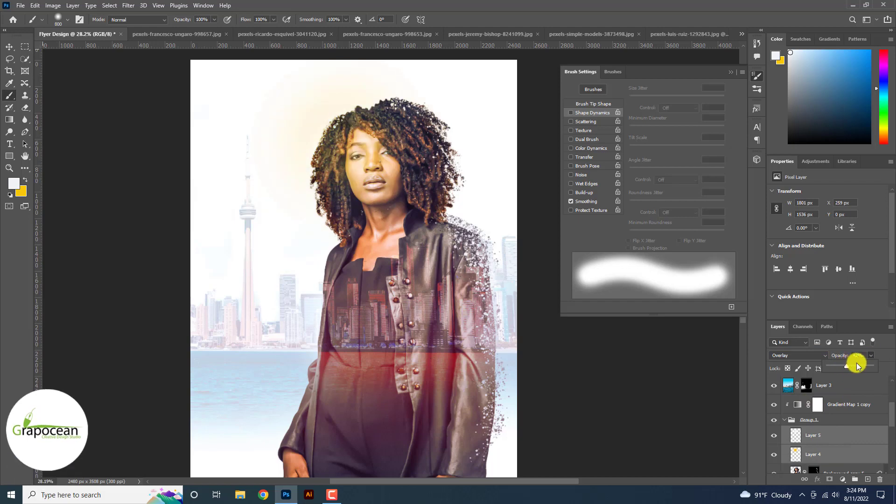
{"action": "scroll", "coordinate": [856, 367], "scroll_direction": "down", "scroll_amount": 6}
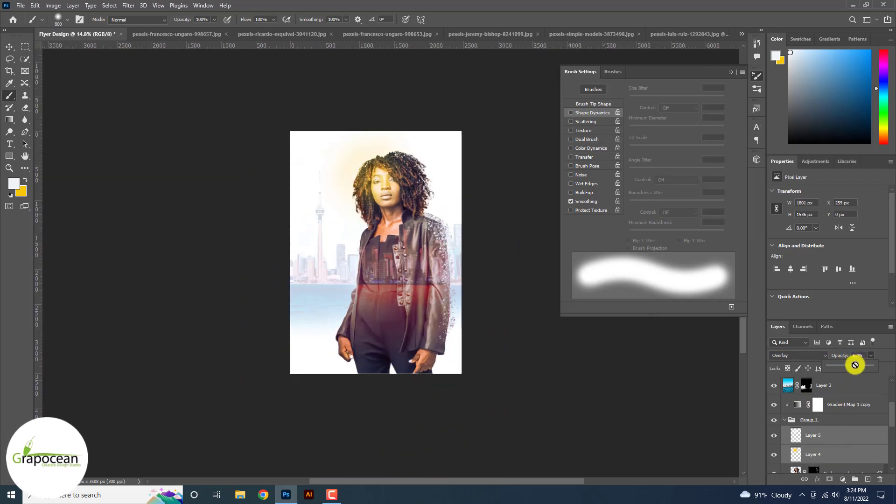
{"action": "scroll", "coordinate": [855, 367], "scroll_direction": "up", "scroll_amount": 4}
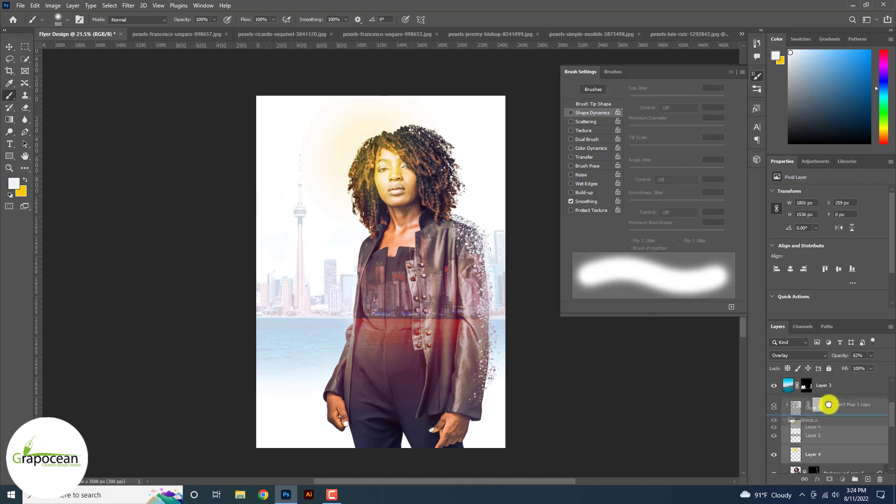
{"action": "left_click_drag", "start_coordinate": [828, 404], "coordinate": [824, 399]}
Try successive blend modes on Layers 4 and 5 and set them to Divide.
{"action": "left_click", "coordinate": [798, 357]}
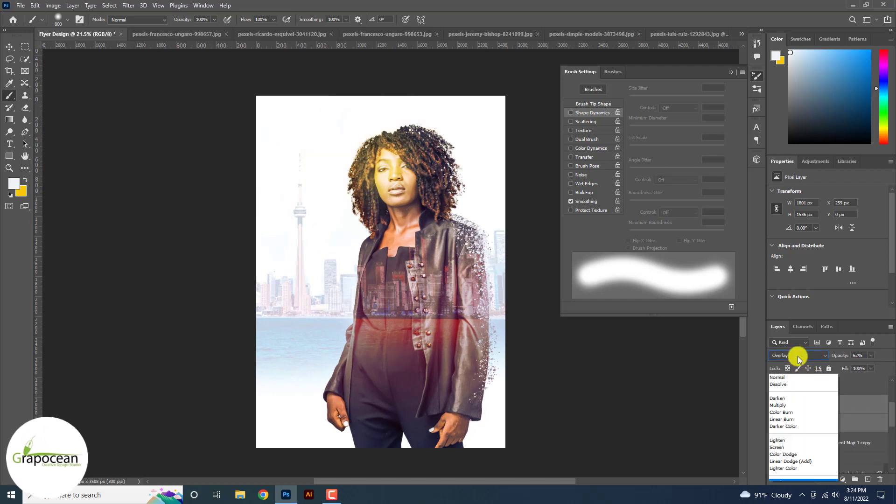
{"action": "key", "text": "Down"}
{"action": "key", "text": "Down"}
{"action": "key", "text": "Down"}
{"action": "key", "text": "Down"}
{"action": "key", "text": "Down"}
{"action": "key", "text": "Down"}
{"action": "key", "text": "Down"}
{"action": "key", "text": "Down"}
{"action": "key", "text": "Down"}
{"action": "key", "text": "Down"}
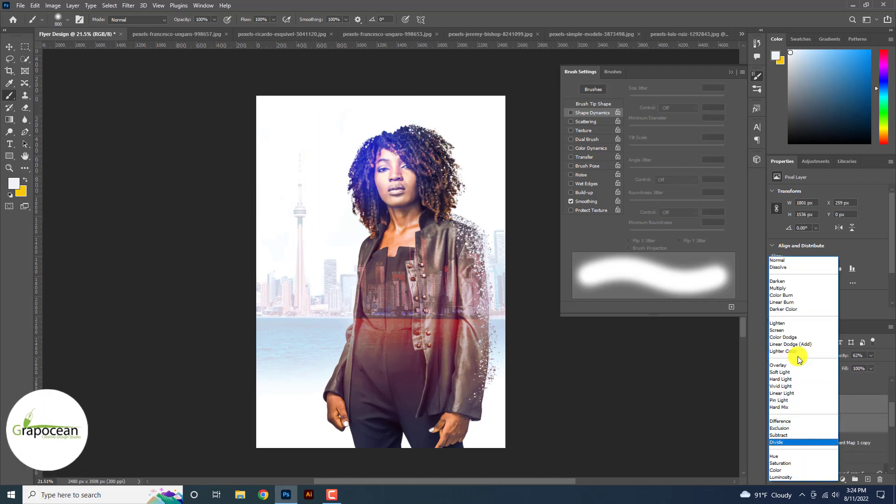
{"action": "left_click", "coordinate": [796, 444]}
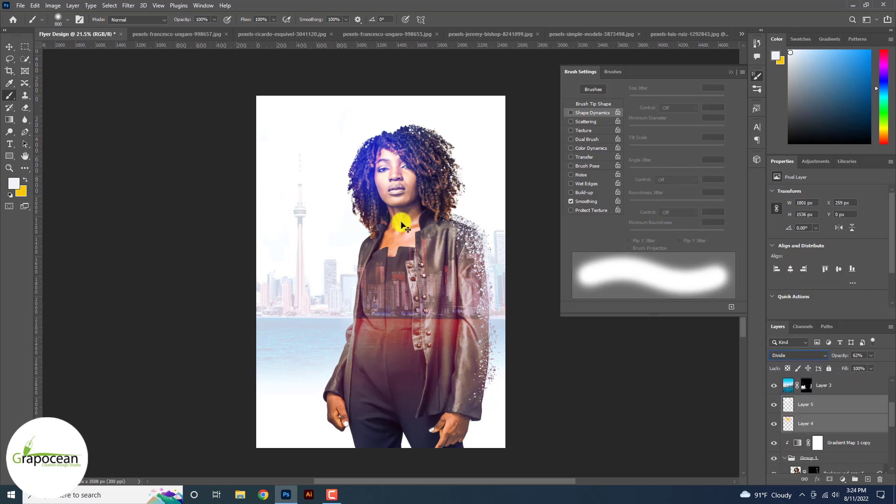
Start a new text layer at the woman's left shoulder height and set its font to Bebas.
{"action": "scroll", "coordinate": [370, 194], "scroll_direction": "up", "scroll_amount": 3}
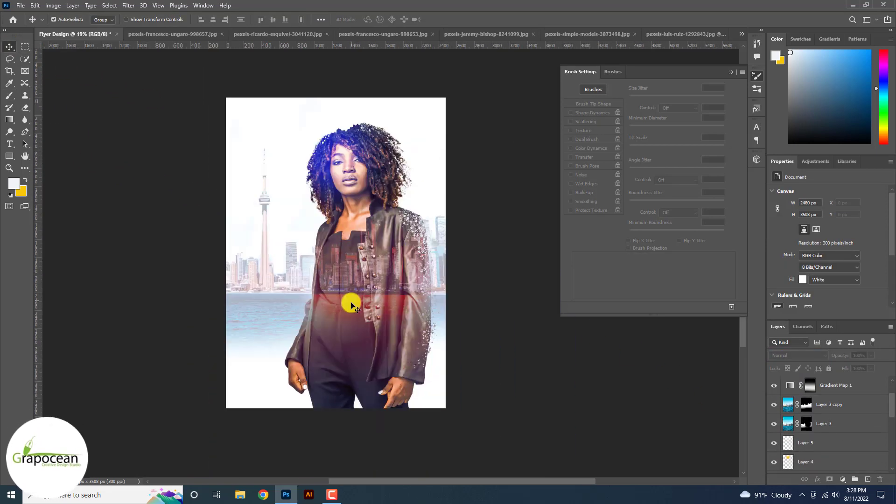
{"action": "left_click", "coordinate": [9, 144]}
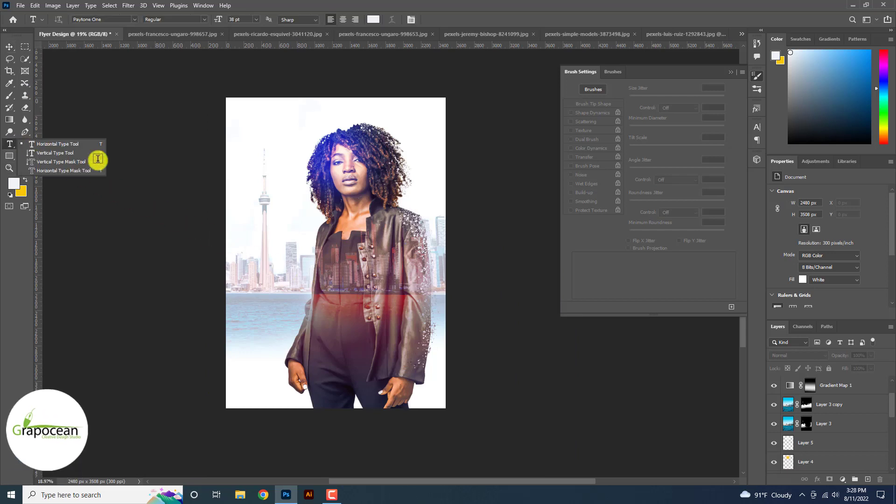
{"action": "left_click", "coordinate": [286, 197]}
{"action": "left_click", "coordinate": [286, 198]}
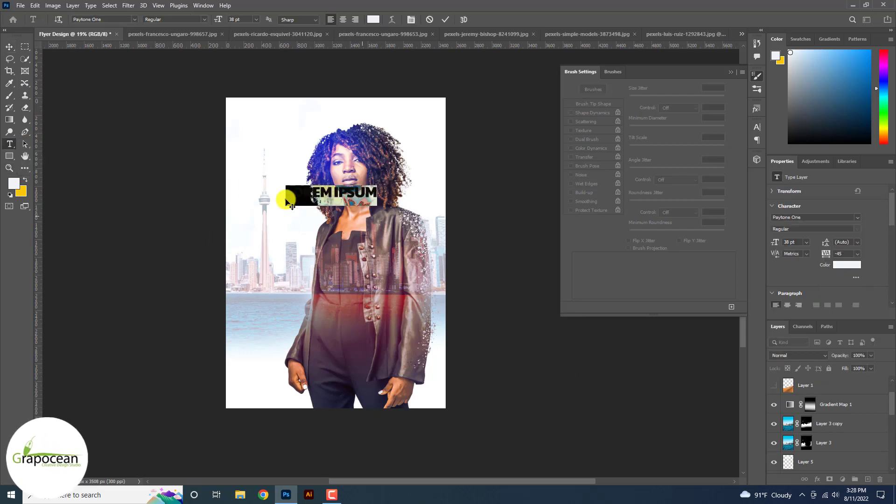
{"action": "left_click", "coordinate": [135, 20]}
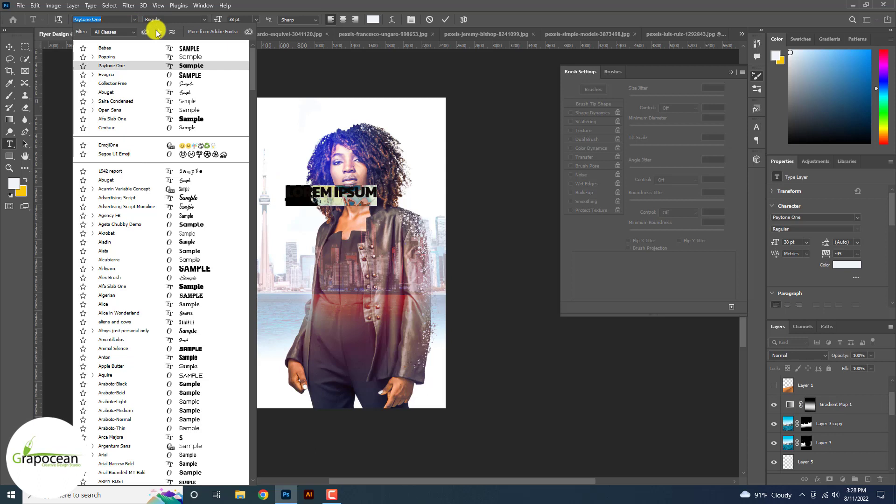
{"action": "left_click", "coordinate": [197, 50]}
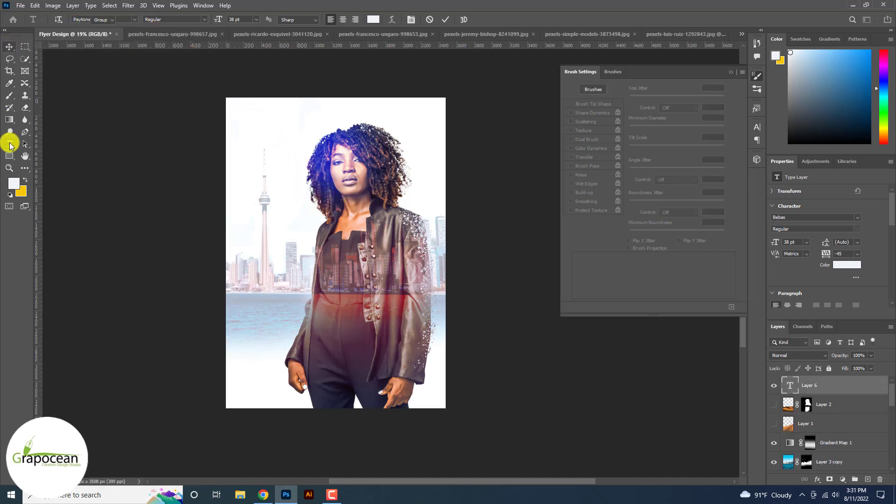
Add the title text "Season" across the woman's hair in 114 pt Bebas, with the brush settings closed.
{"action": "left_click", "coordinate": [9, 144]}
{"action": "left_click", "coordinate": [733, 74]}
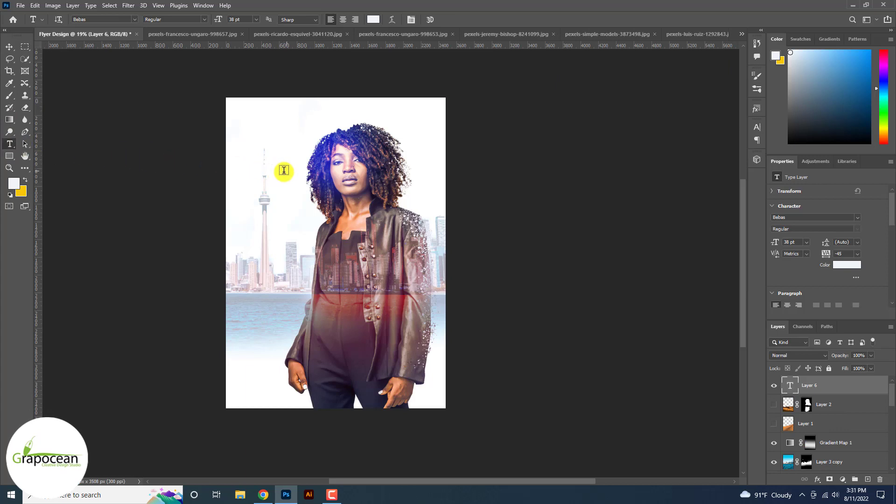
{"action": "left_click", "coordinate": [283, 170]}
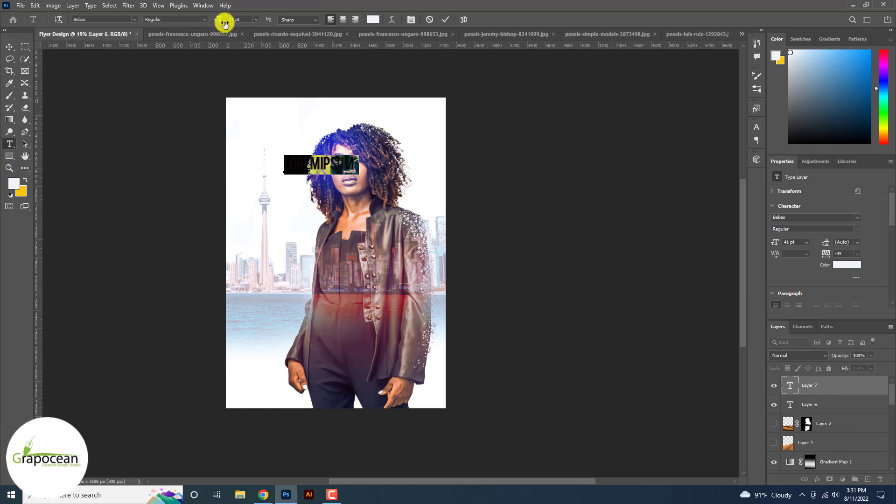
{"action": "left_click_drag", "start_coordinate": [225, 24], "coordinate": [255, 34]}
{"action": "key", "text": "BackSpace"}
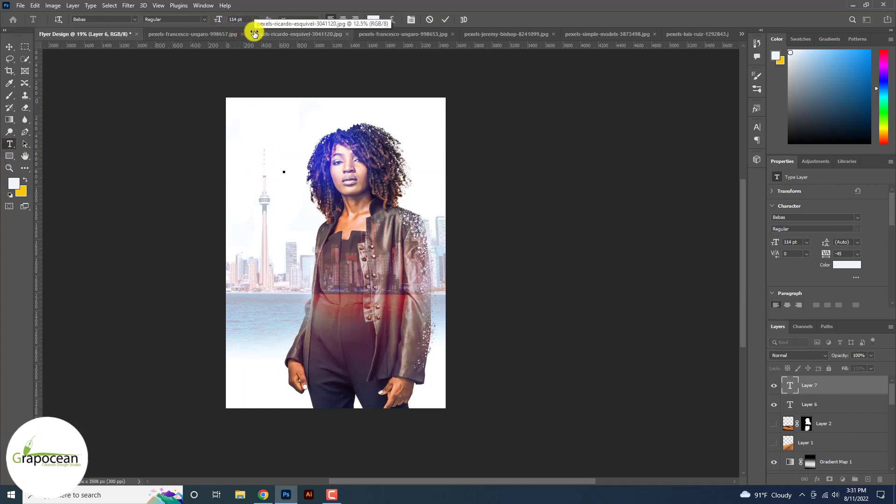
{"action": "type", "text": "Season"}
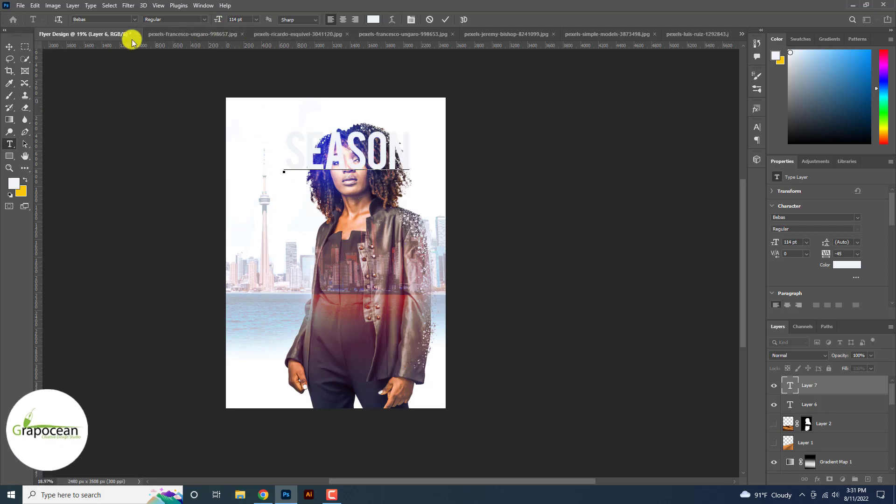
Enlarge the Season title proportionally to about 137% and centre it horizontally on the page across the woman's face.
{"action": "left_click", "coordinate": [9, 47]}
{"action": "mouse_move", "coordinate": [337, 167]}
{"action": "left_mouse_down"}
{"action": "mouse_move", "coordinate": [315, 181]}
{"action": "mouse_move", "coordinate": [366, 167]}
{"action": "mouse_move", "coordinate": [324, 175]}
{"action": "left_mouse_up"}
{"action": "key", "text": "ctrl+t"}
{"action": "left_click_drag", "start_coordinate": [397, 191], "coordinate": [420, 204]}
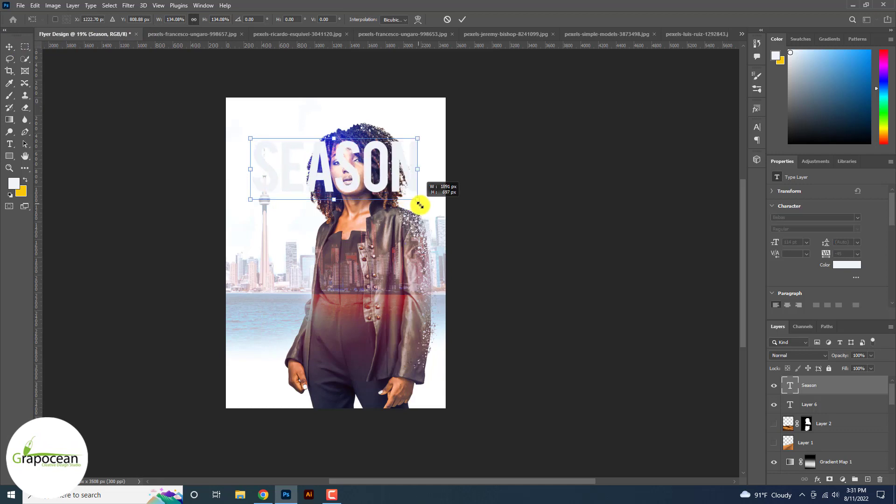
{"action": "left_click_drag", "start_coordinate": [410, 165], "coordinate": [411, 166]}
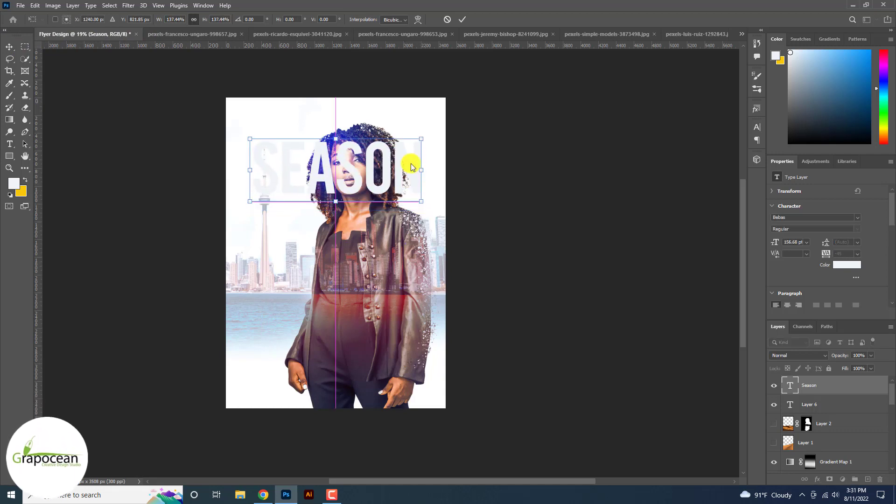
{"action": "left_click", "coordinate": [464, 20]}
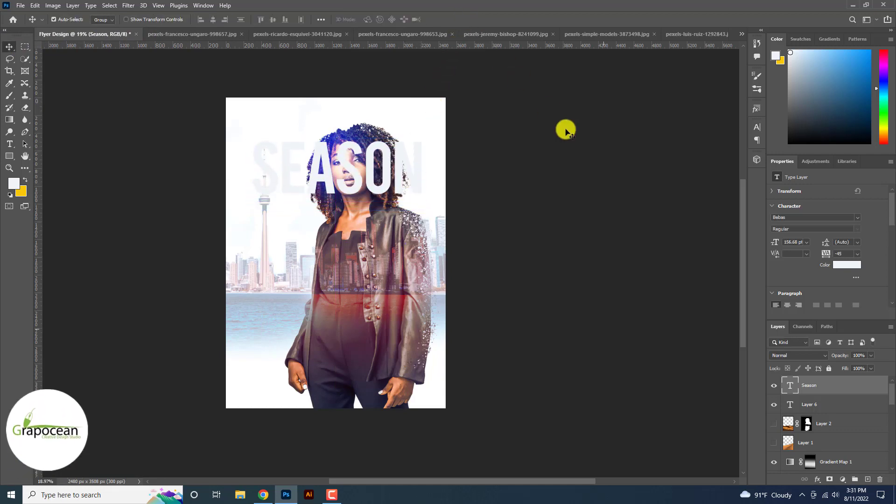
Add a Gradient Overlay in Normal blend mode to the Season text layer and lower the overlay's opacity.
{"action": "right_click", "coordinate": [827, 387]}
{"action": "left_click", "coordinate": [766, 53]}
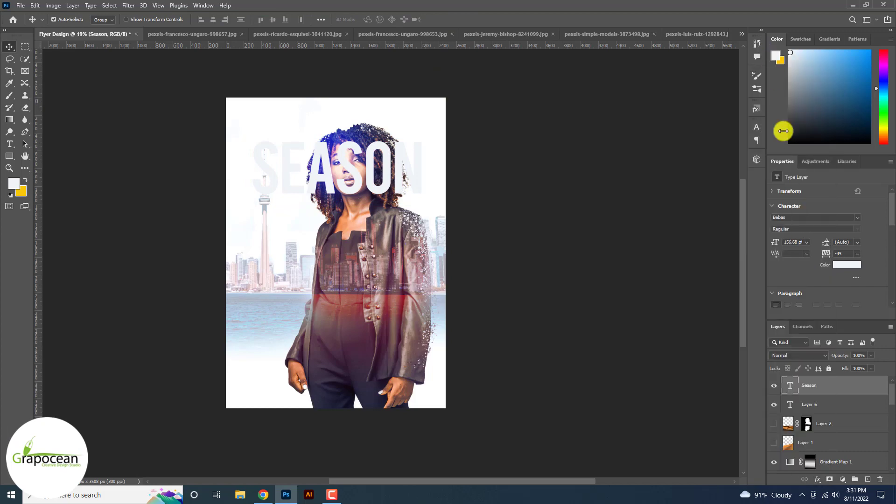
{"action": "right_click", "coordinate": [839, 387]}
{"action": "left_click", "coordinate": [772, 58]}
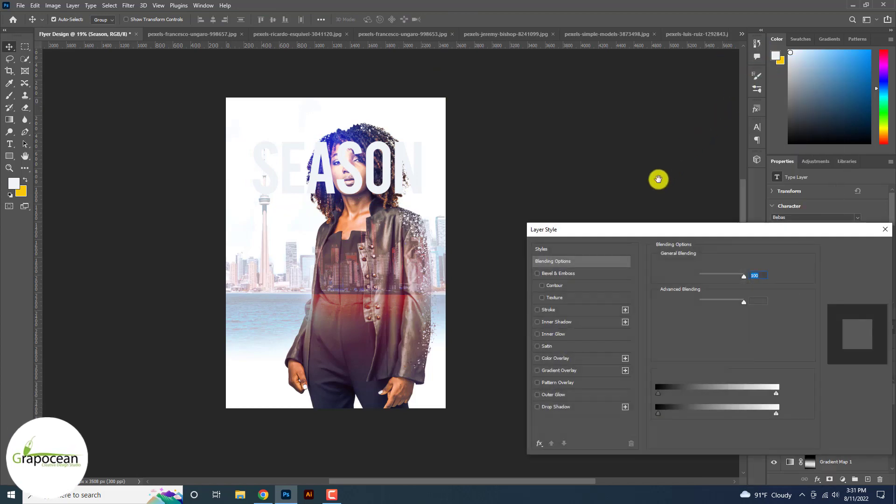
{"action": "left_click", "coordinate": [541, 275]}
{"action": "left_click", "coordinate": [538, 274]}
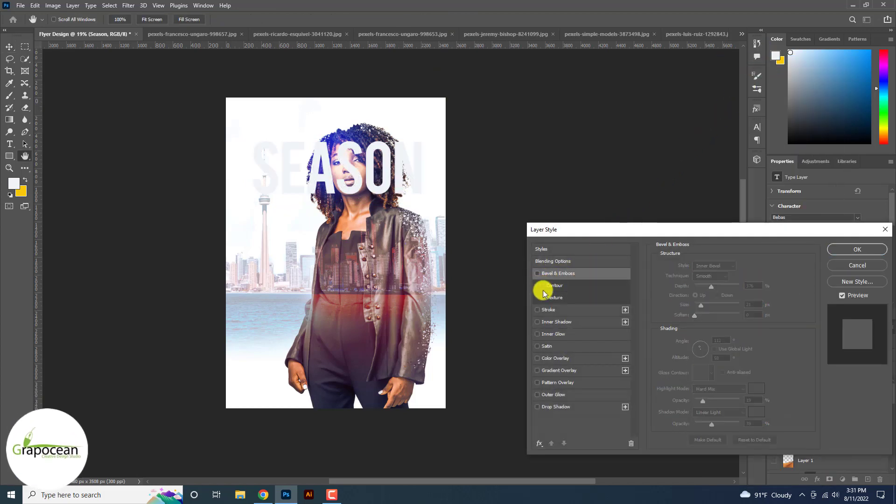
{"action": "left_click", "coordinate": [566, 370]}
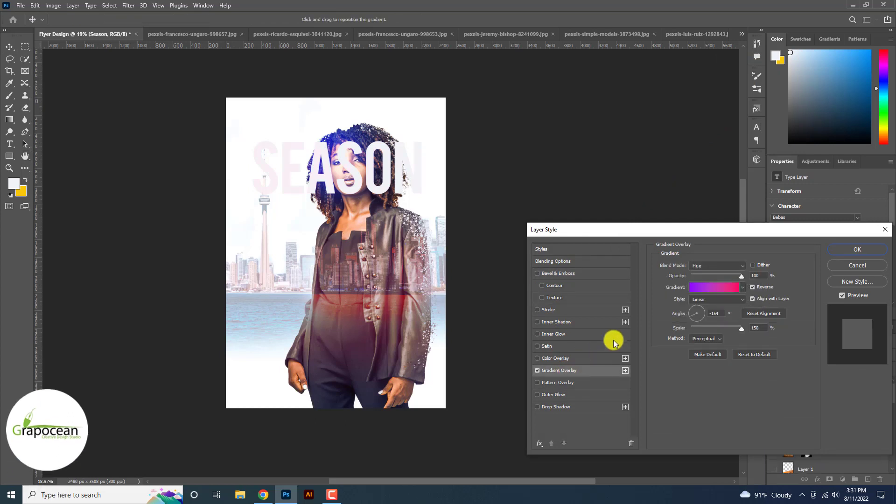
{"action": "left_click", "coordinate": [720, 265]}
{"action": "left_click", "coordinate": [706, 260]}
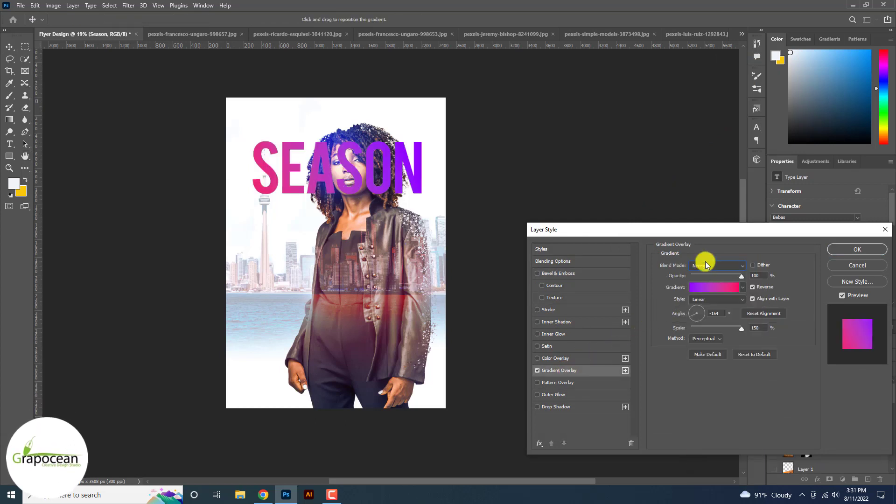
{"action": "left_click_drag", "start_coordinate": [740, 276], "coordinate": [710, 279]}
Recolour the Season gradient overlay's stops to yellow #fdd911 and red #ff0b0b, and set its opacity to 39%.
{"action": "left_click", "coordinate": [712, 286]}
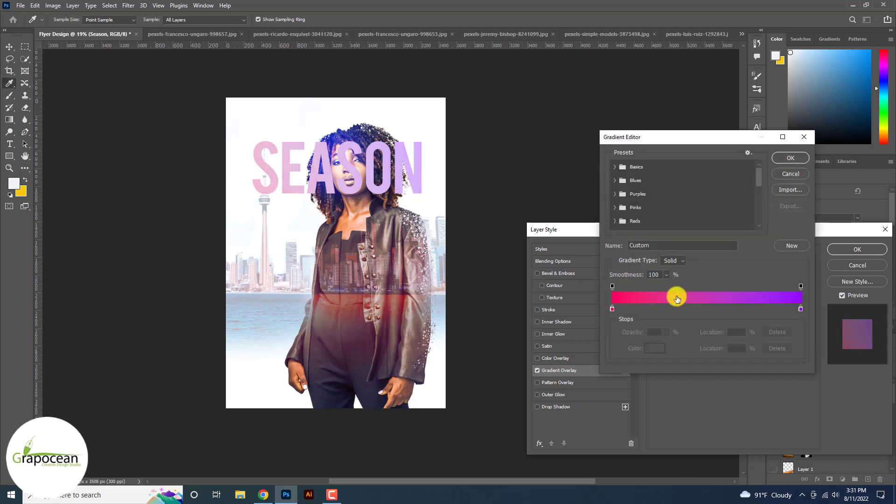
{"action": "double_click", "coordinate": [612, 308]}
{"action": "left_click", "coordinate": [360, 212]}
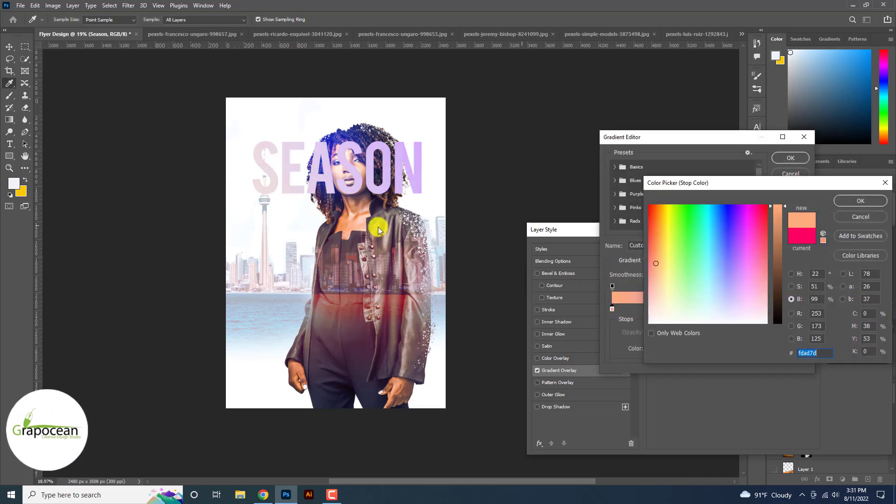
{"action": "left_click", "coordinate": [667, 237]}
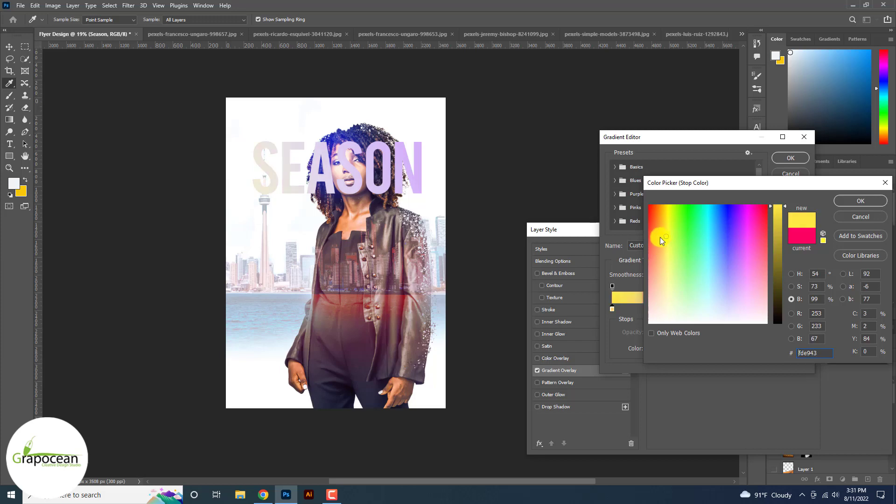
{"action": "left_click", "coordinate": [664, 212]}
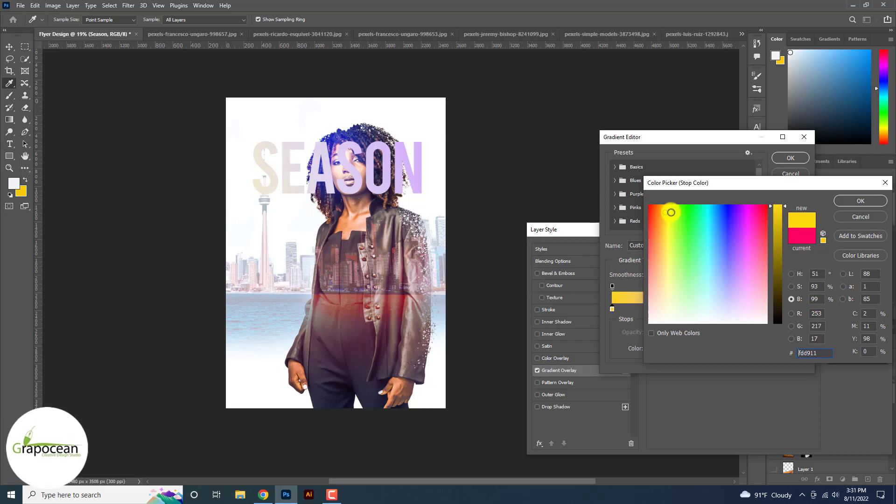
{"action": "left_click", "coordinate": [857, 201]}
{"action": "double_click", "coordinate": [801, 308]}
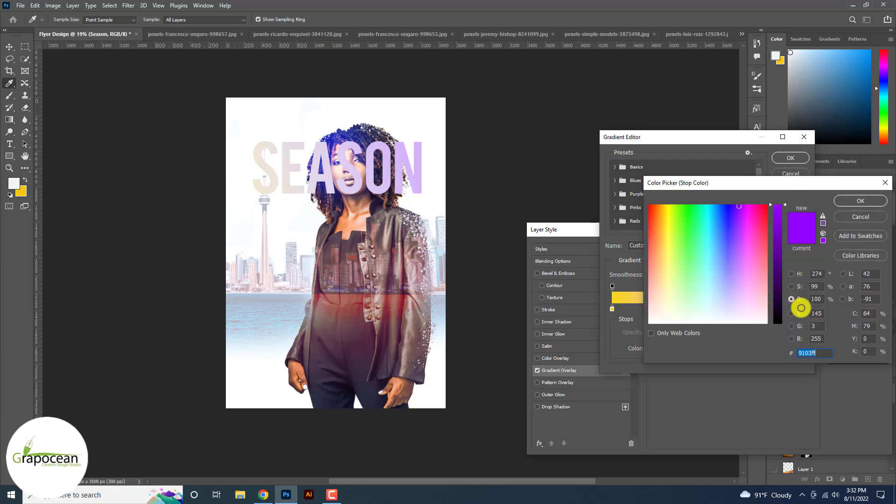
{"action": "mouse_move", "coordinate": [636, 225]}
{"action": "left_mouse_down"}
{"action": "mouse_move", "coordinate": [644, 213]}
{"action": "mouse_move", "coordinate": [632, 210]}
{"action": "left_mouse_up"}
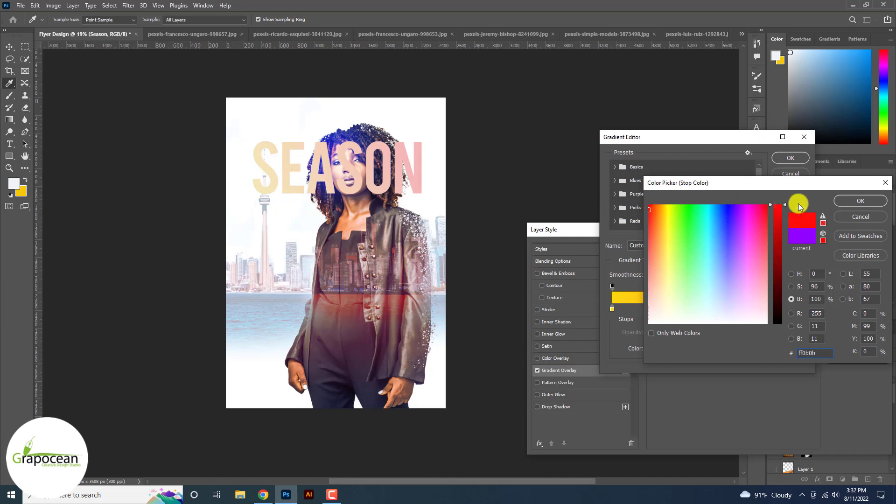
{"action": "left_click", "coordinate": [858, 201]}
{"action": "left_click", "coordinate": [791, 157]}
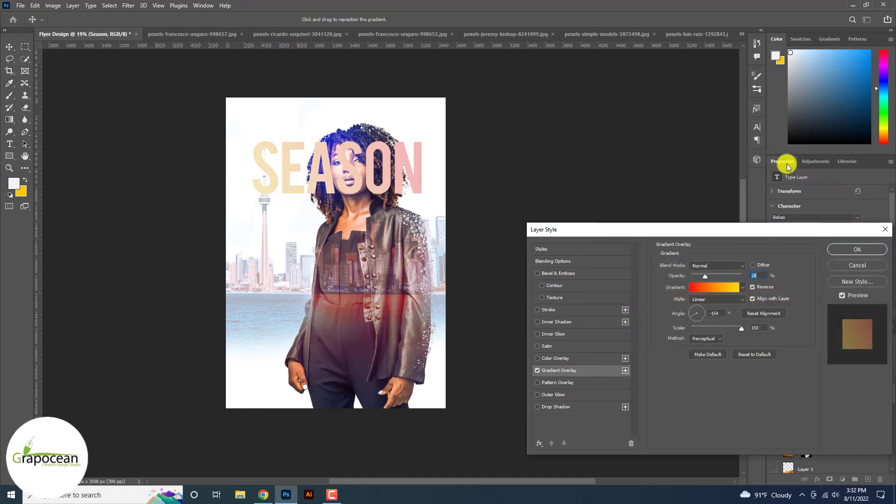
{"action": "left_click_drag", "start_coordinate": [713, 279], "coordinate": [709, 277]}
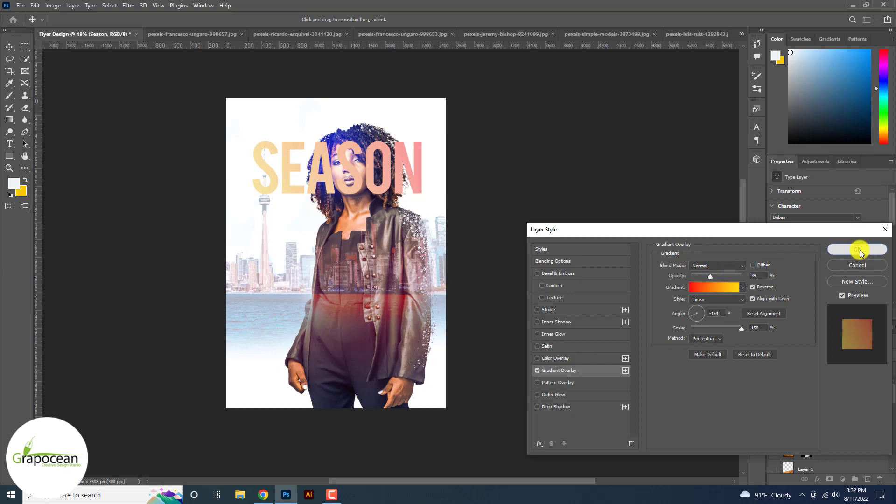
{"action": "left_click", "coordinate": [860, 250]}
Duplicate the Season text layer and give the copy a white outside stroke.
{"action": "right_click", "coordinate": [839, 390]}
{"action": "left_click", "coordinate": [866, 393]}
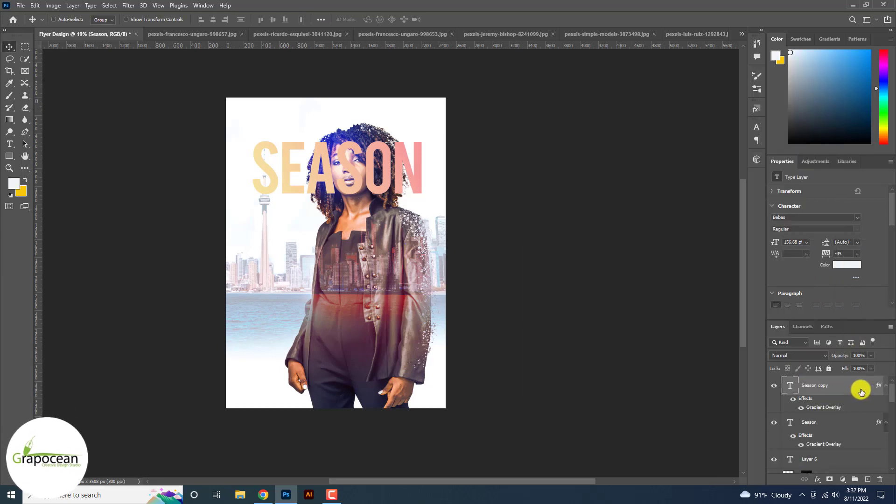
{"action": "right_click", "coordinate": [841, 384]}
{"action": "left_click", "coordinate": [749, 61]}
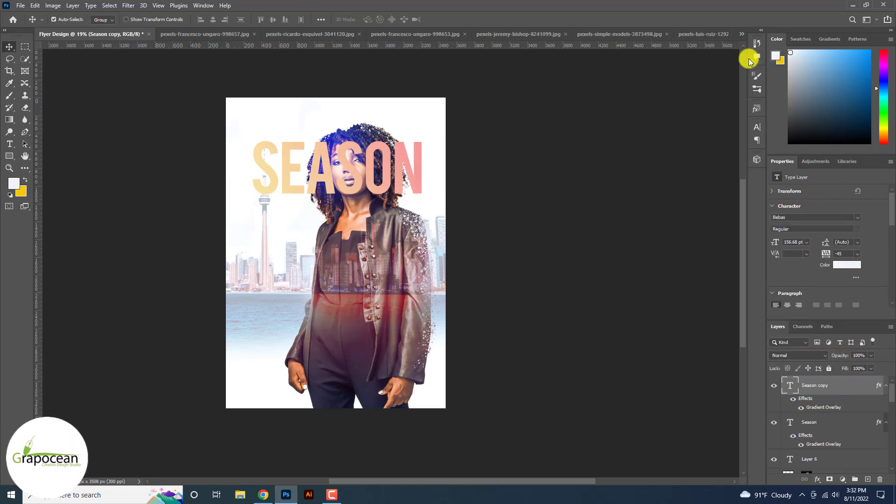
{"action": "left_click", "coordinate": [542, 309]}
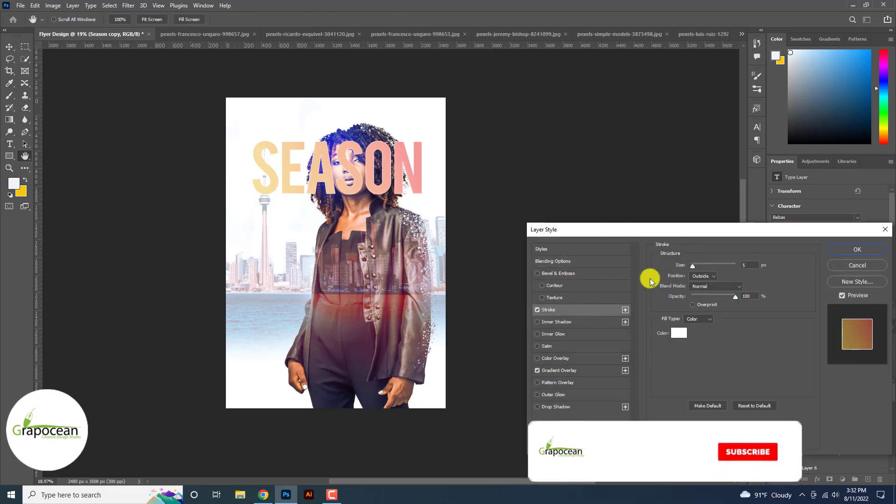
{"action": "left_click_drag", "start_coordinate": [693, 265], "coordinate": [694, 264]}
{"action": "left_click", "coordinate": [862, 250]}
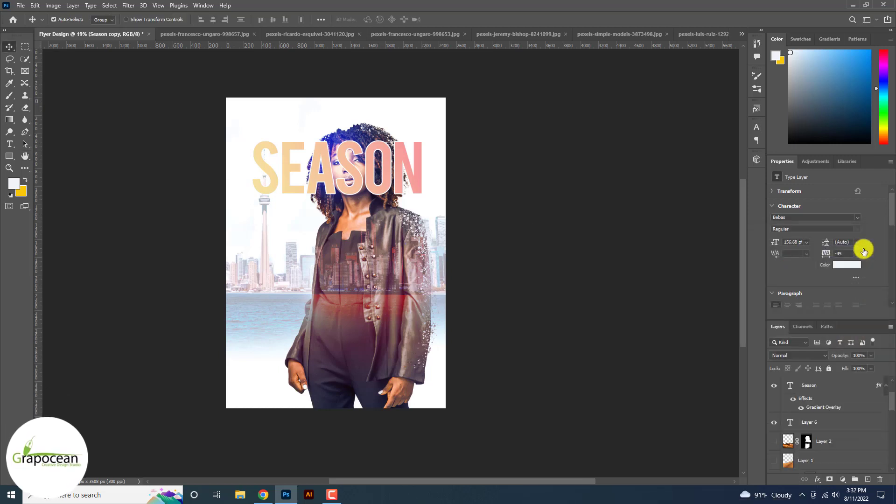
Move the duplicated Season layer down the stack behind the woman, and toggle the front title's visibility to compare.
{"action": "left_click_drag", "start_coordinate": [824, 389], "coordinate": [822, 453]}
{"action": "scroll", "coordinate": [349, 199], "scroll_direction": "up", "scroll_amount": 2}
{"action": "left_click", "coordinate": [773, 385]}
{"action": "left_click", "coordinate": [774, 386]}
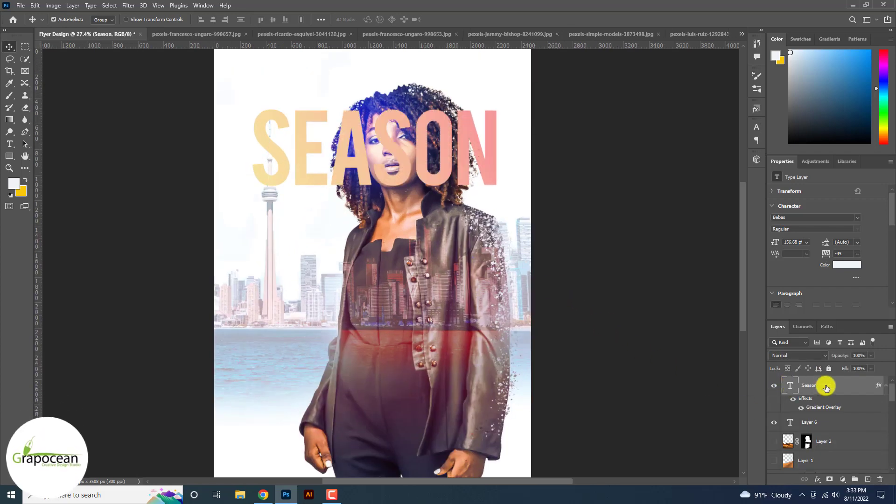
Add a white stroke to the front Season layer and reduce its fill to 0%.
{"action": "right_click", "coordinate": [826, 387]}
{"action": "left_click", "coordinate": [740, 60]}
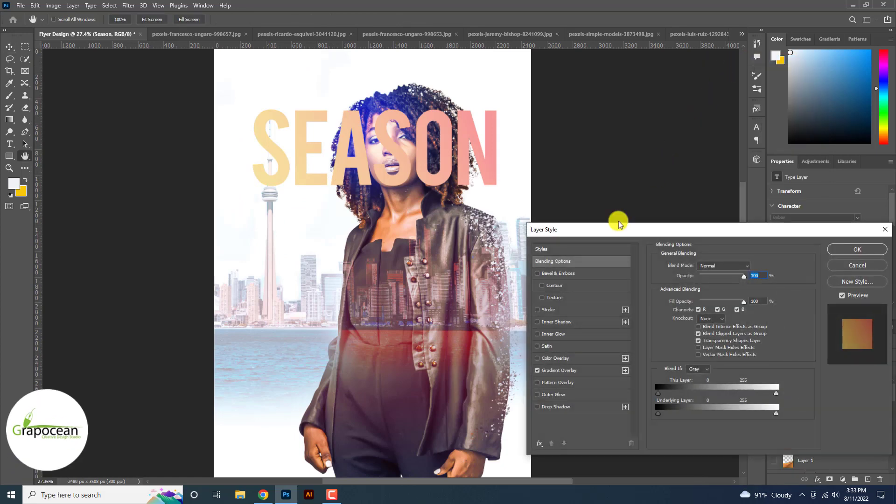
{"action": "left_click", "coordinate": [547, 309]}
{"action": "left_click", "coordinate": [835, 254]}
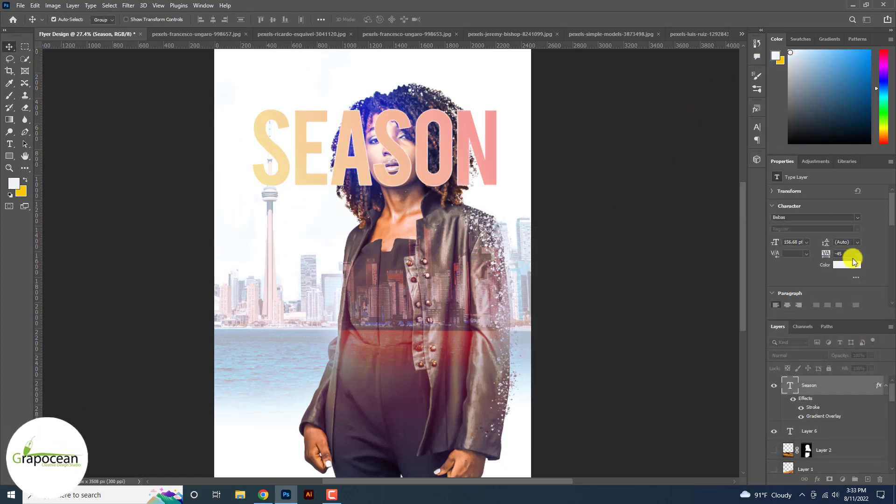
{"action": "left_click_drag", "start_coordinate": [870, 368], "coordinate": [714, 376]}
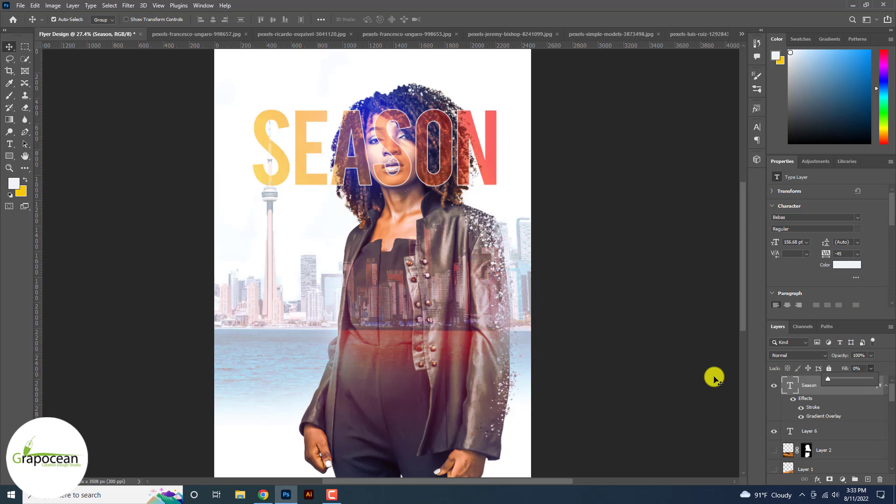
Try shifting the front outlined Season text sideways, and undo the move.
{"action": "left_click", "coordinate": [9, 46]}
{"action": "left_click", "coordinate": [99, 152]}
{"action": "scroll", "coordinate": [373, 155], "scroll_direction": "up", "scroll_amount": 3}
{"action": "left_click_drag", "start_coordinate": [408, 158], "coordinate": [471, 158]}
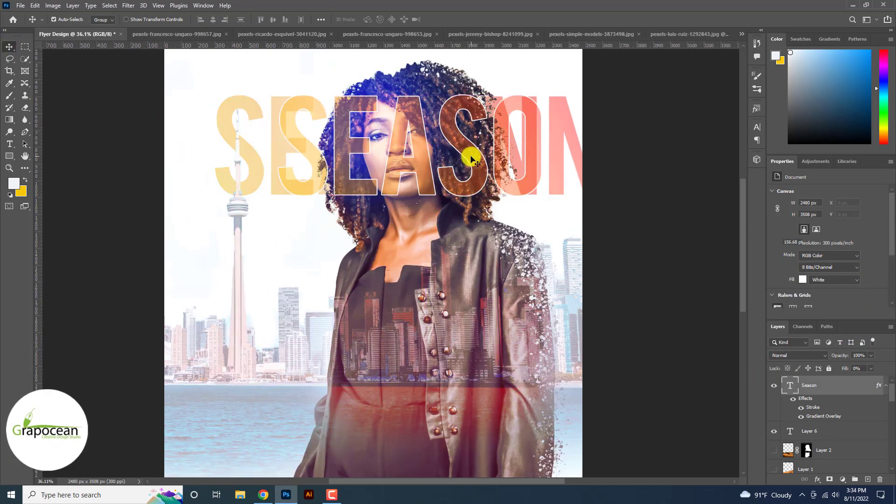
{"action": "key", "text": "ctrl+z"}
Compare the title with the front Season layer hidden and shown, checking it on the whole flyer.
{"action": "left_click", "coordinate": [794, 355]}
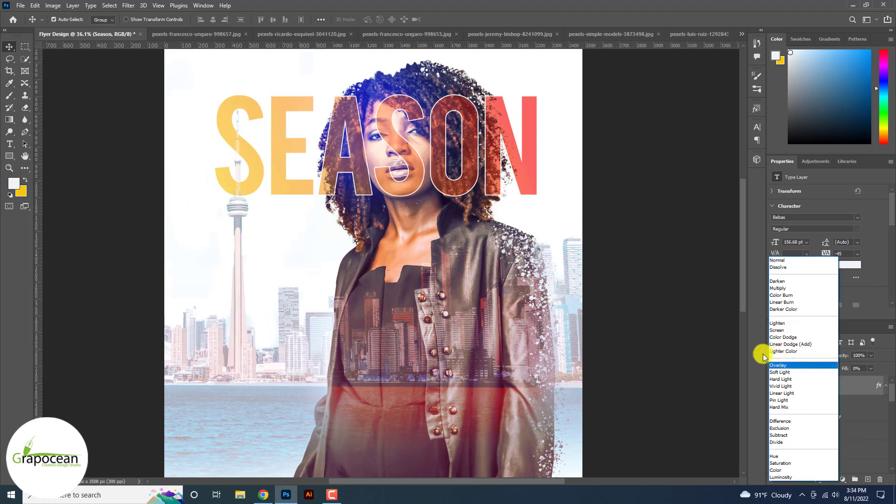
{"action": "left_click", "coordinate": [684, 351]}
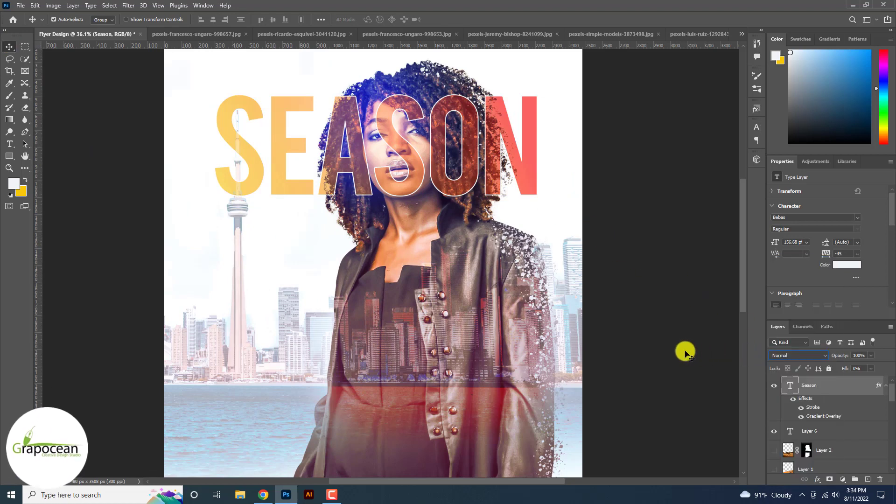
{"action": "left_click", "coordinate": [772, 387]}
{"action": "left_click", "coordinate": [773, 387]}
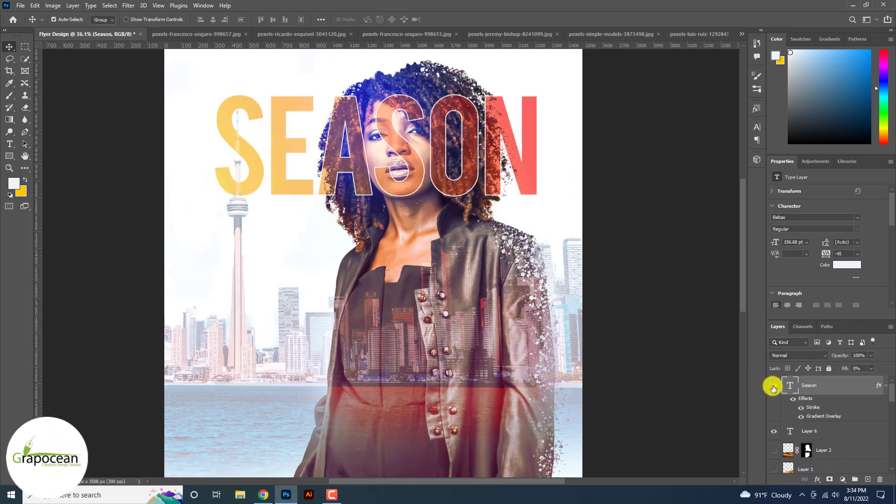
{"action": "left_click", "coordinate": [773, 388]}
{"action": "left_click", "coordinate": [773, 387]}
{"action": "left_click", "coordinate": [773, 387]}
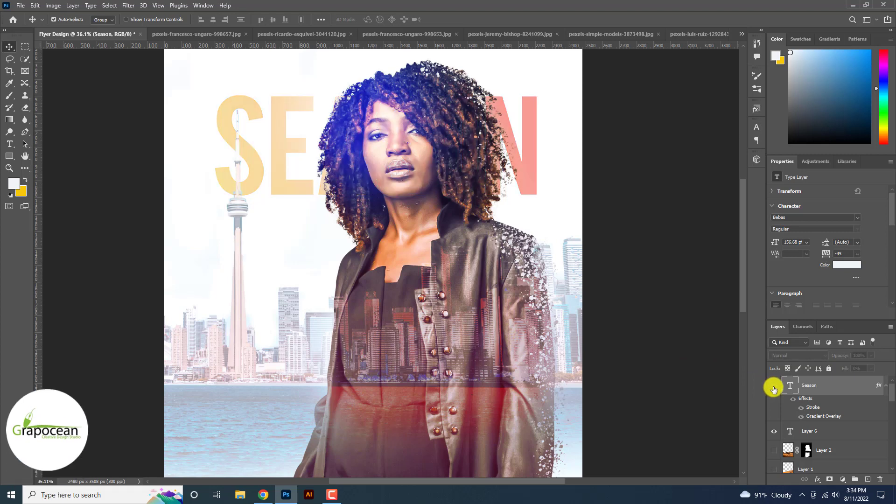
{"action": "left_click", "coordinate": [773, 388]}
{"action": "left_click", "coordinate": [773, 388]}
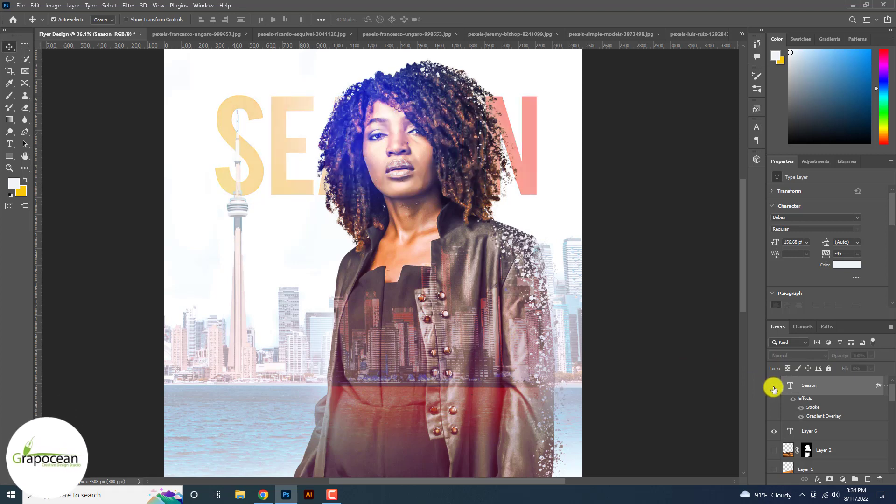
{"action": "scroll", "coordinate": [773, 388], "scroll_direction": "down", "scroll_amount": 5}
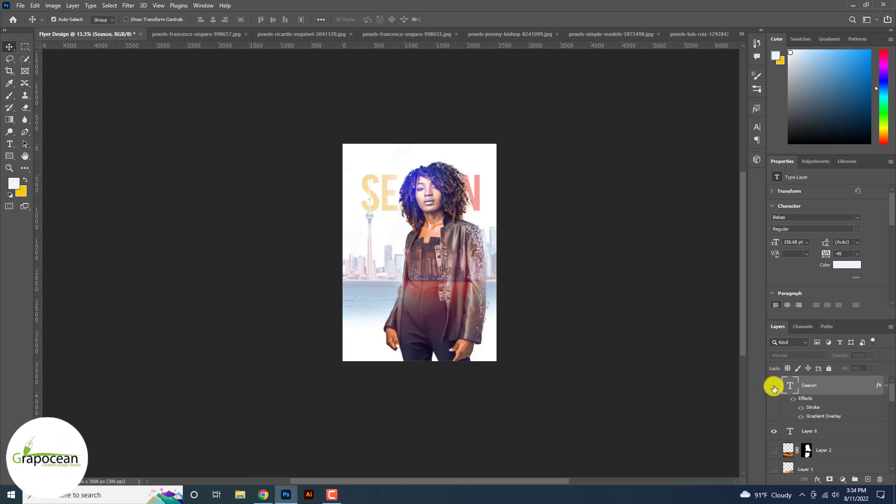
{"action": "left_click", "coordinate": [774, 388]}
Turn off the Gradient Overlay effect on the front Season layer, leaving only its stroke outline.
{"action": "scroll", "coordinate": [773, 388], "scroll_direction": "up", "scroll_amount": 3}
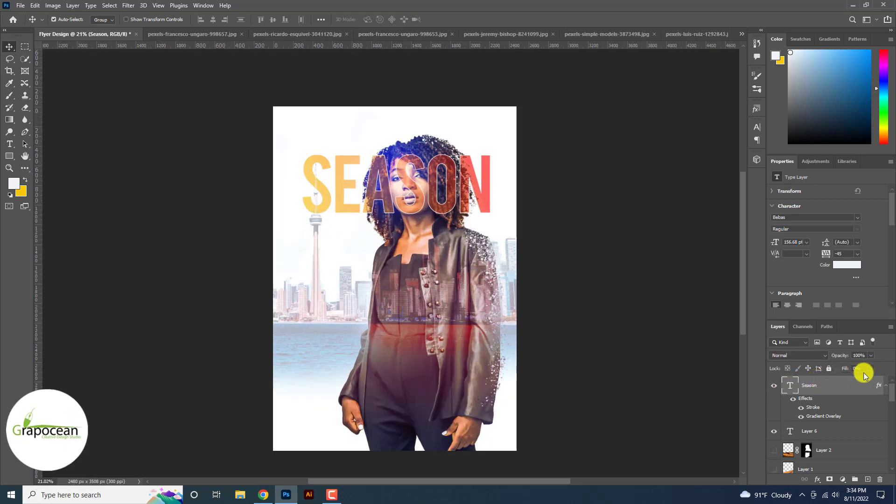
{"action": "left_click", "coordinate": [798, 416]}
{"action": "scroll", "coordinate": [799, 418], "scroll_direction": "up", "scroll_amount": 2}
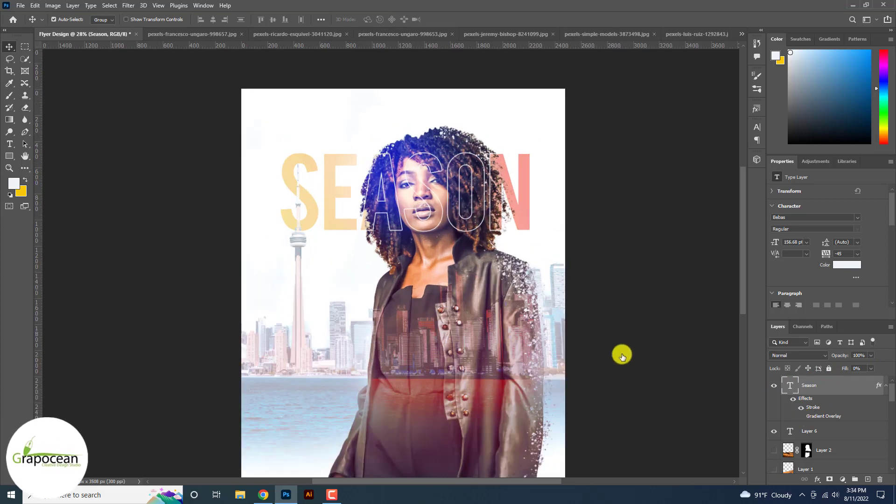
Change the font of the front outlined Season text to Paytone One.
{"action": "key", "text": "t"}
{"action": "left_click_drag", "start_coordinate": [282, 187], "coordinate": [516, 156]}
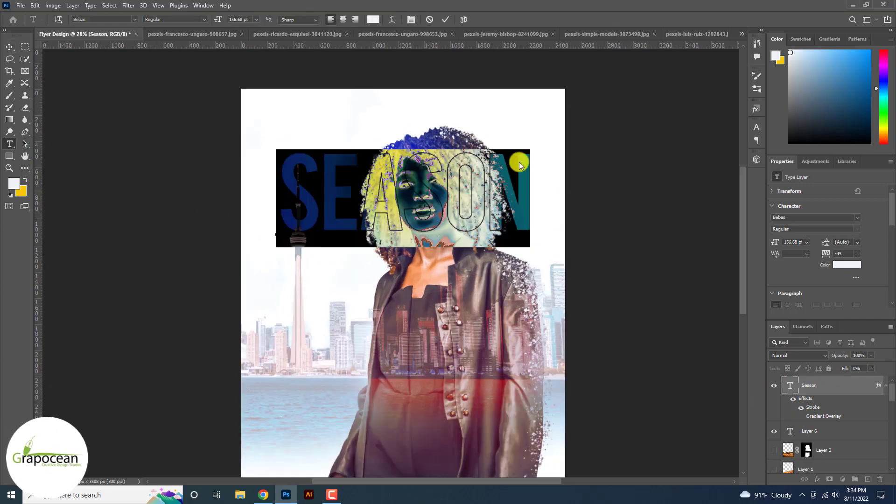
{"action": "left_click", "coordinate": [133, 20]}
{"action": "key", "text": "Down"}
{"action": "key", "text": "Down"}
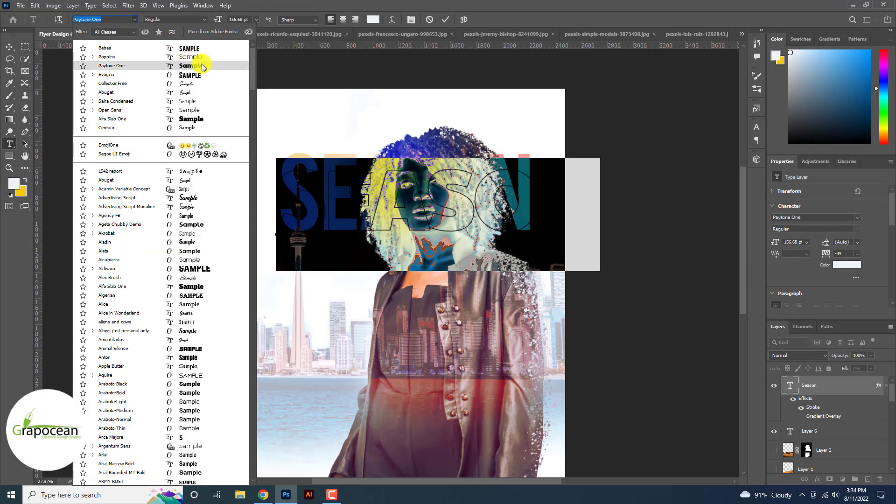
{"action": "left_click", "coordinate": [201, 64]}
{"action": "left_click", "coordinate": [9, 47]}
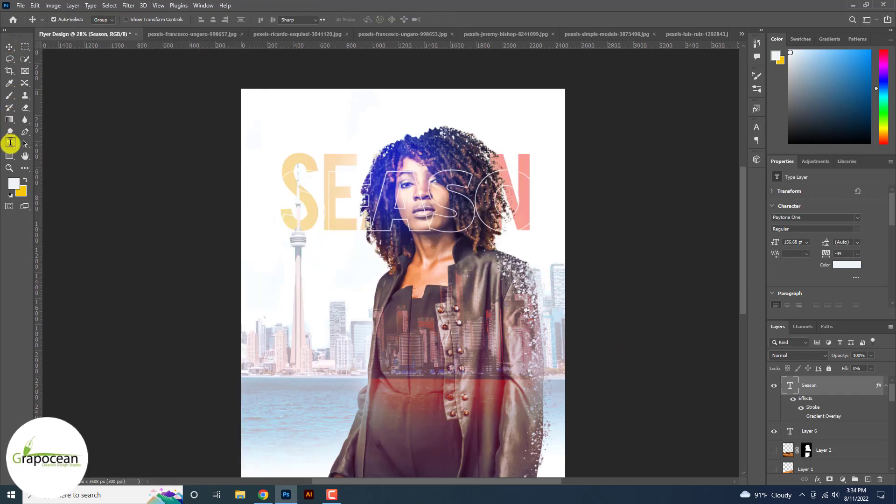
Change the Season copy text behind the woman to Paytone One to match the front outline.
{"action": "scroll", "coordinate": [791, 409], "scroll_direction": "down", "scroll_amount": 10}
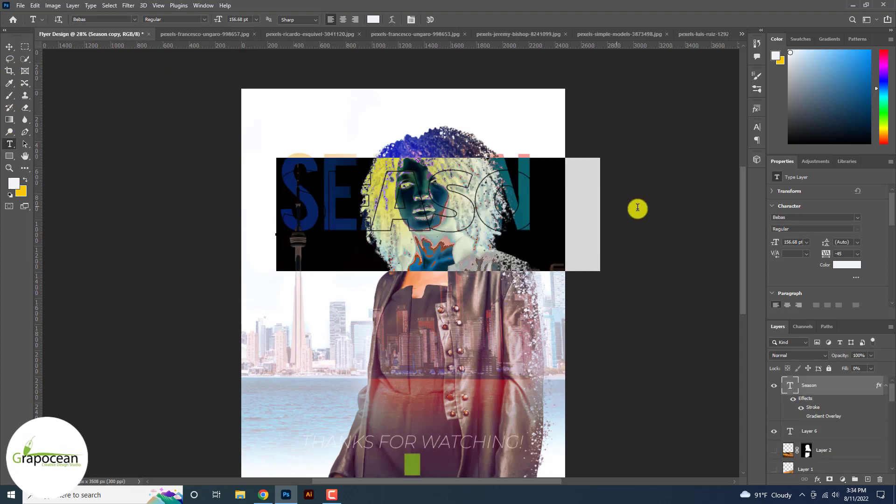
{"action": "left_click", "coordinate": [134, 19]}
{"action": "left_click", "coordinate": [135, 20]}
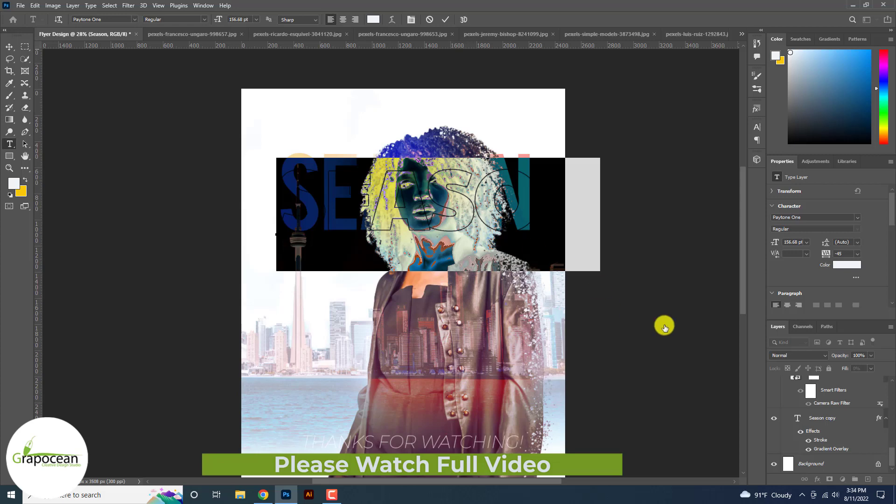
{"action": "left_click", "coordinate": [828, 420]}
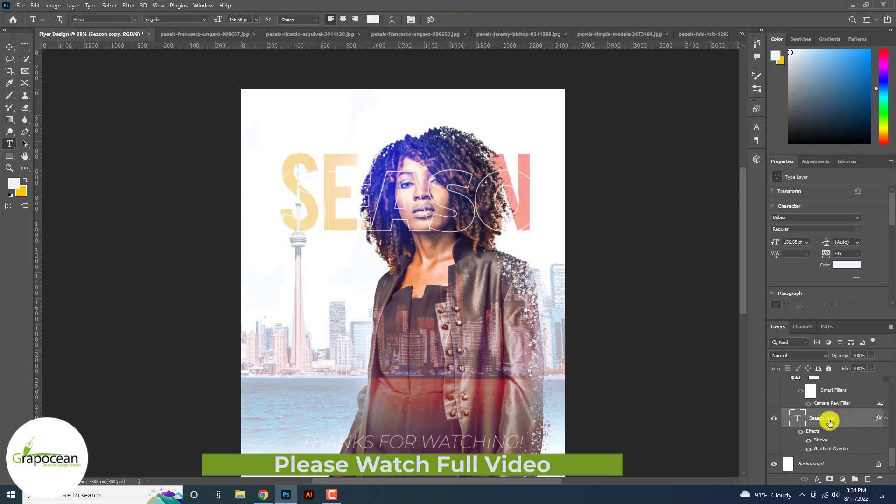
{"action": "left_click_drag", "start_coordinate": [528, 153], "coordinate": [176, 56]}
{"action": "left_click", "coordinate": [134, 19]}
{"action": "key", "text": "Up"}
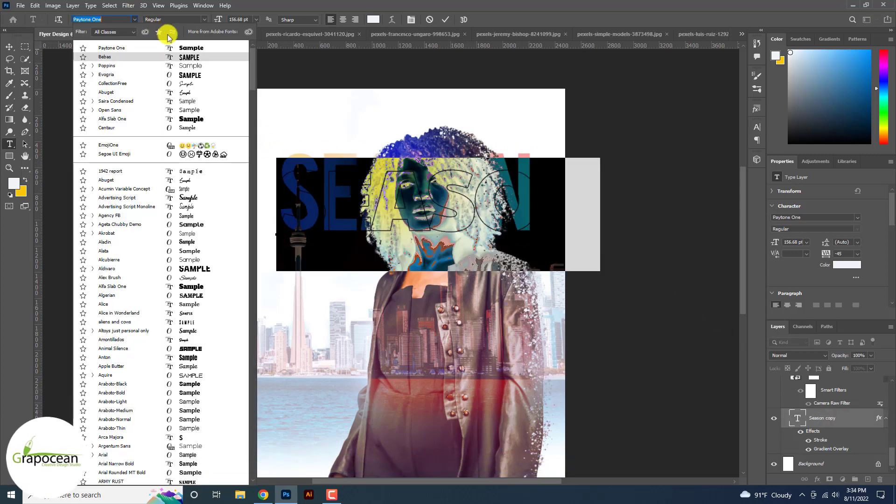
{"action": "left_click", "coordinate": [193, 48]}
{"action": "left_click", "coordinate": [8, 49]}
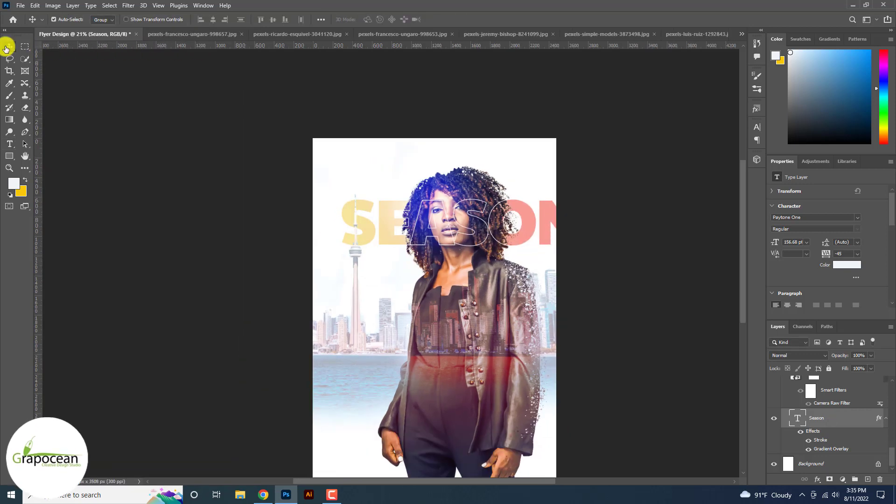
Select both Season text layers, centre them near the flyer's top edge, and scale them down to fit inside the page width.
{"action": "scroll", "coordinate": [829, 425], "scroll_direction": "up", "scroll_amount": 1}
{"action": "scroll", "coordinate": [829, 424], "scroll_direction": "down", "scroll_amount": 1}
{"action": "scroll", "coordinate": [829, 425], "scroll_direction": "up", "scroll_amount": 5}
{"action": "scroll", "coordinate": [828, 425], "scroll_direction": "down", "scroll_amount": 5}
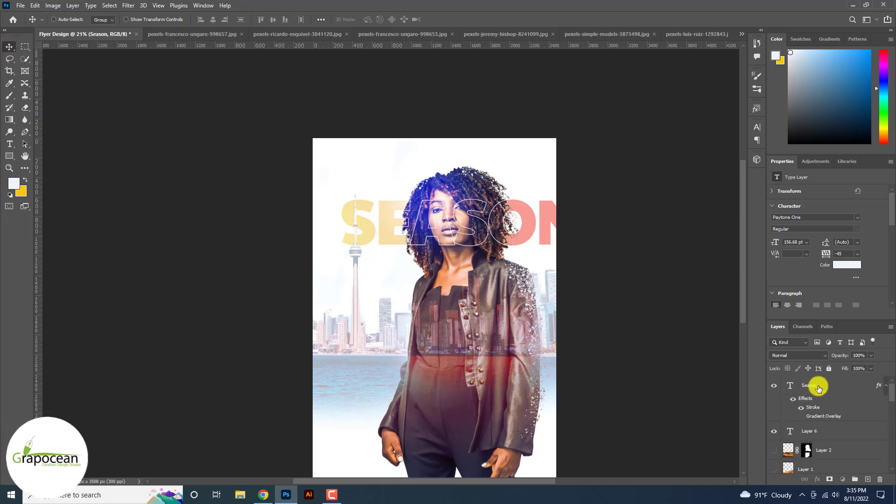
{"action": "left_click", "coordinate": [819, 390], "text": "ctrl"}
{"action": "left_click", "coordinate": [9, 47]}
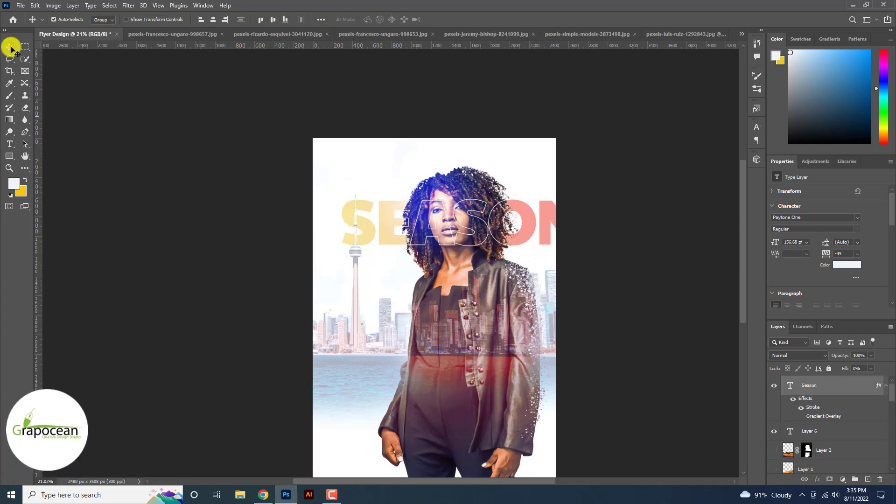
{"action": "left_click_drag", "start_coordinate": [517, 230], "coordinate": [494, 197]}
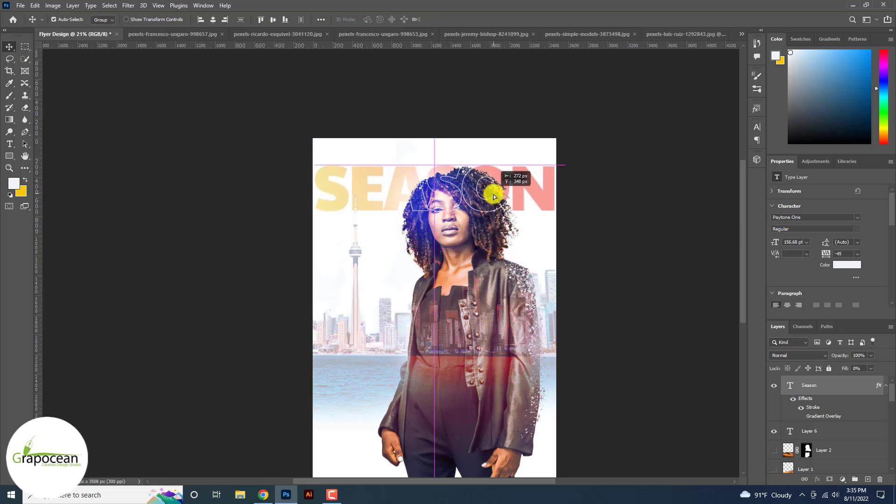
{"action": "key", "text": "ctrl+t"}
{"action": "left_click_drag", "start_coordinate": [555, 213], "coordinate": [494, 230]}
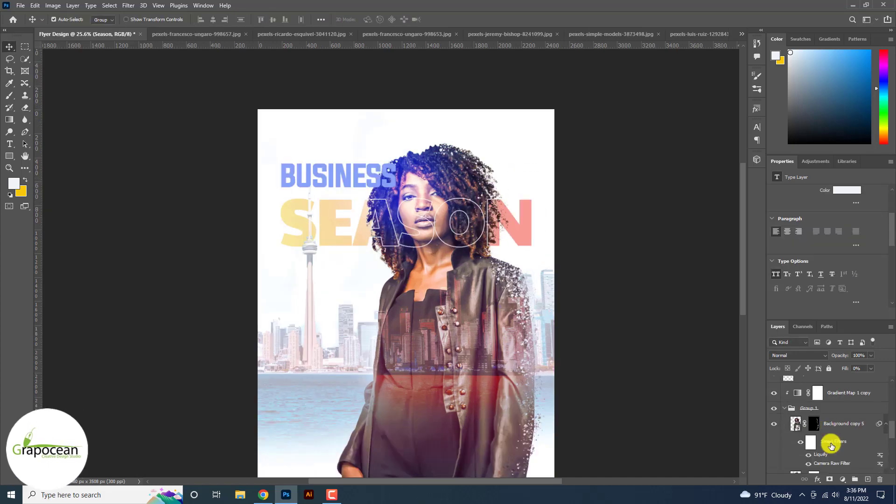
Rotate both Season text layers 90° and enlarge them into a vertical title running down the flyer between the tower and the woman.
{"action": "scroll", "coordinate": [831, 446], "scroll_direction": "down", "scroll_amount": 5}
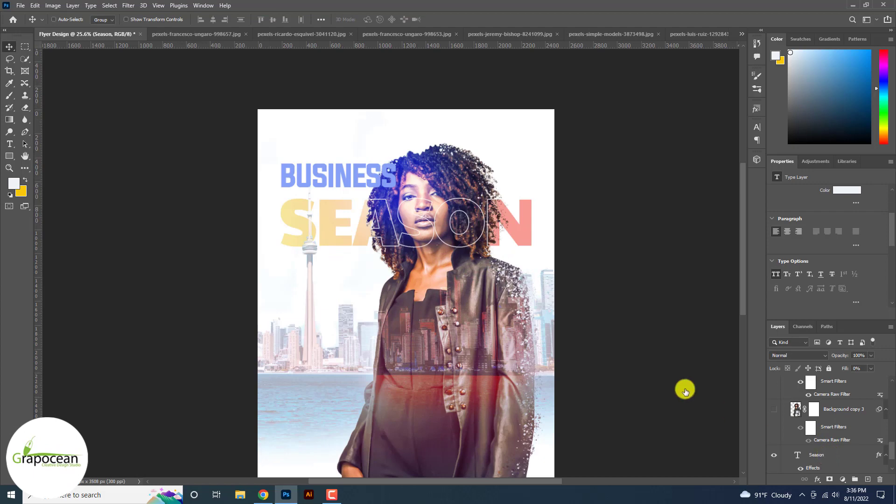
{"action": "left_click_drag", "start_coordinate": [327, 222], "coordinate": [328, 281]}
{"action": "key", "text": "ctrl+shift+]"}
{"action": "scroll", "coordinate": [329, 281], "scroll_direction": "down", "scroll_amount": 3}
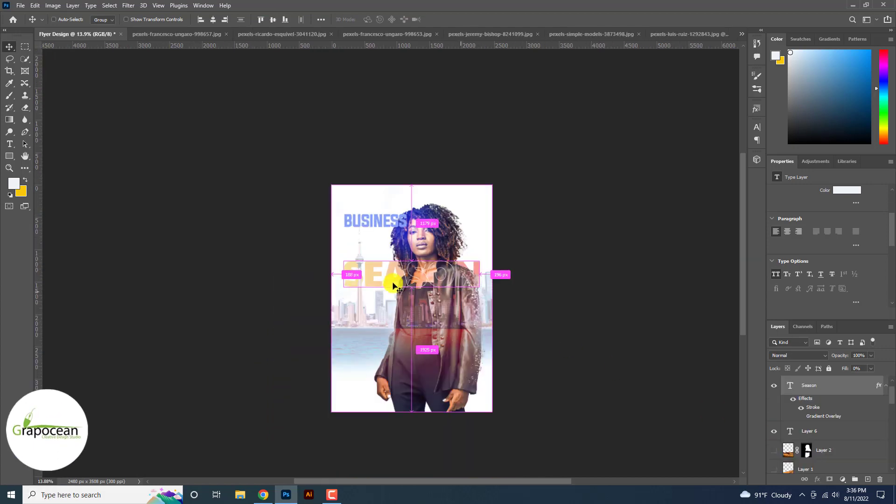
{"action": "key", "text": "ctrl+t"}
{"action": "left_click_drag", "start_coordinate": [479, 288], "coordinate": [394, 340]}
{"action": "left_click_drag", "start_coordinate": [410, 306], "coordinate": [391, 317]}
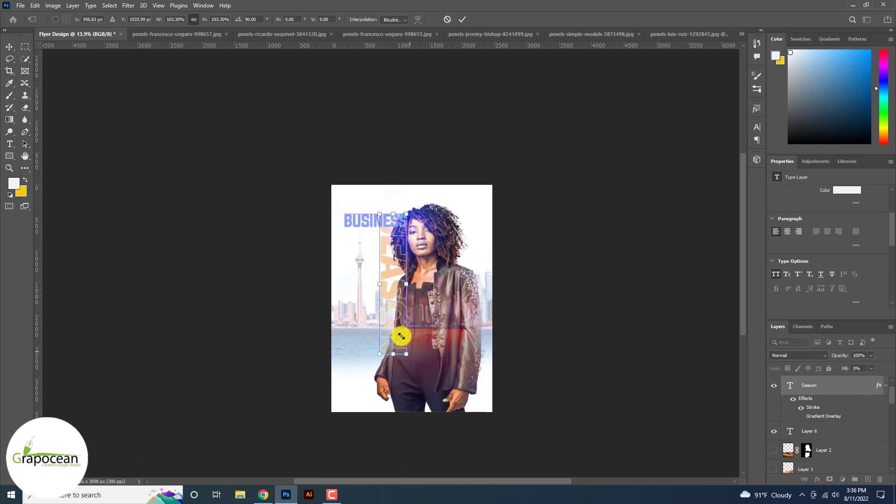
{"action": "left_click_drag", "start_coordinate": [406, 354], "coordinate": [430, 382]}
{"action": "left_click_drag", "start_coordinate": [396, 340], "coordinate": [398, 355]}
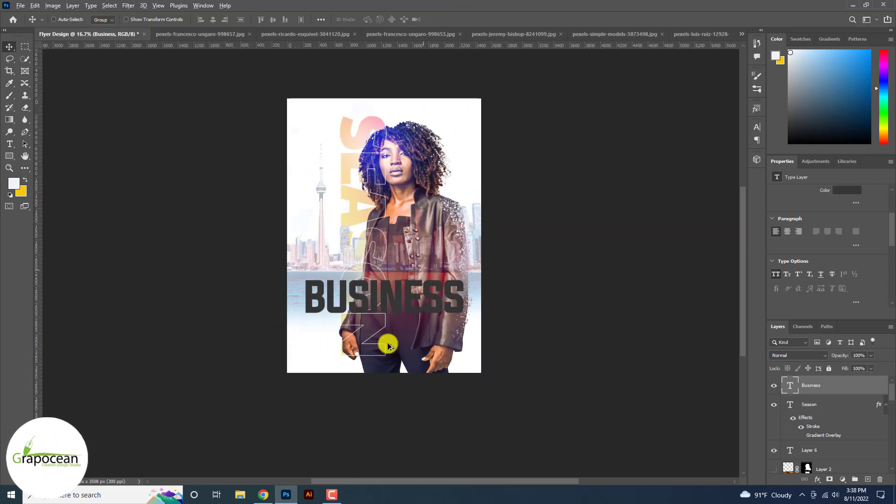
Add a Gradient Overlay to the Business text layer and set the gradient's first colour stop to bright cyan.
{"action": "scroll", "coordinate": [390, 346], "scroll_direction": "up", "scroll_amount": 3}
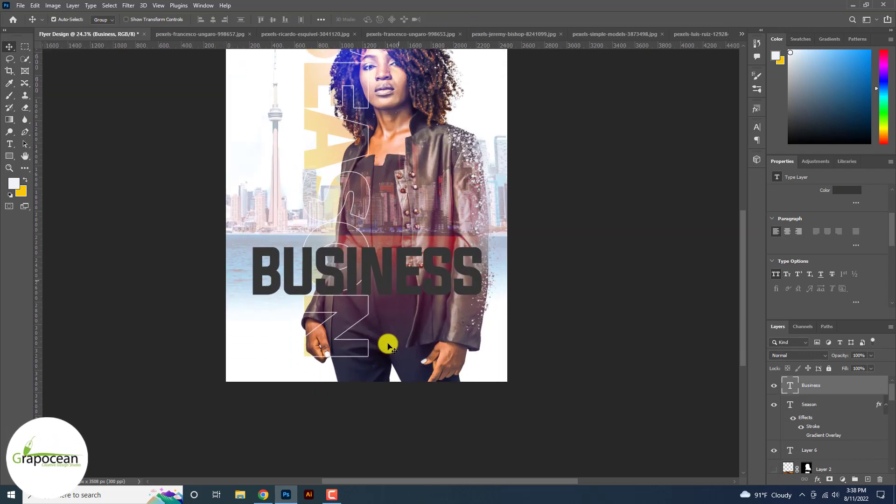
{"action": "right_click", "coordinate": [820, 383]}
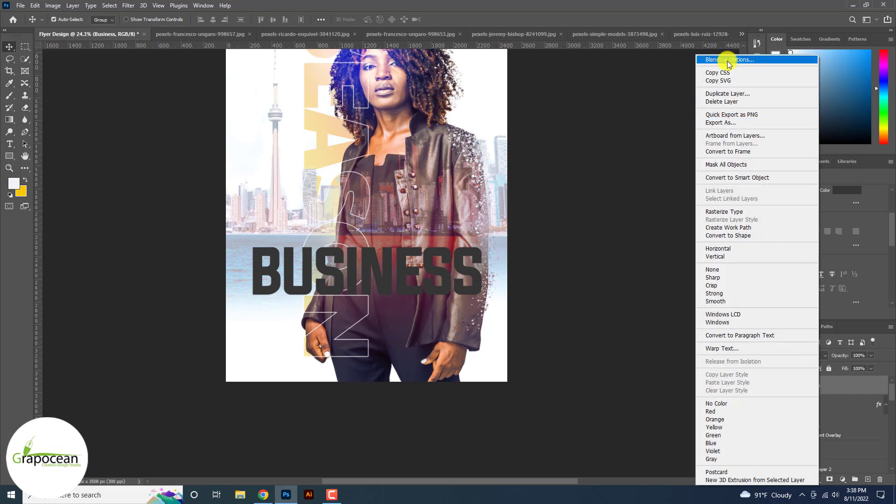
{"action": "left_click", "coordinate": [726, 62]}
{"action": "left_click", "coordinate": [558, 370]}
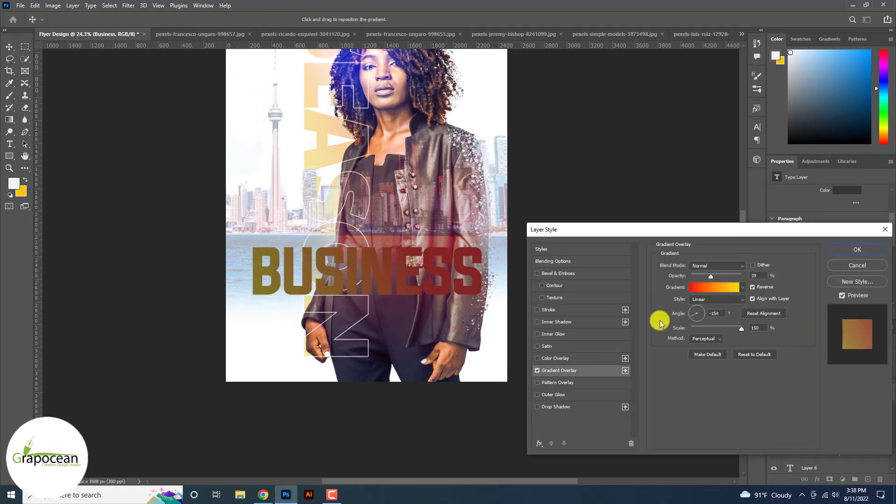
{"action": "left_click", "coordinate": [718, 289]}
{"action": "double_click", "coordinate": [613, 309]}
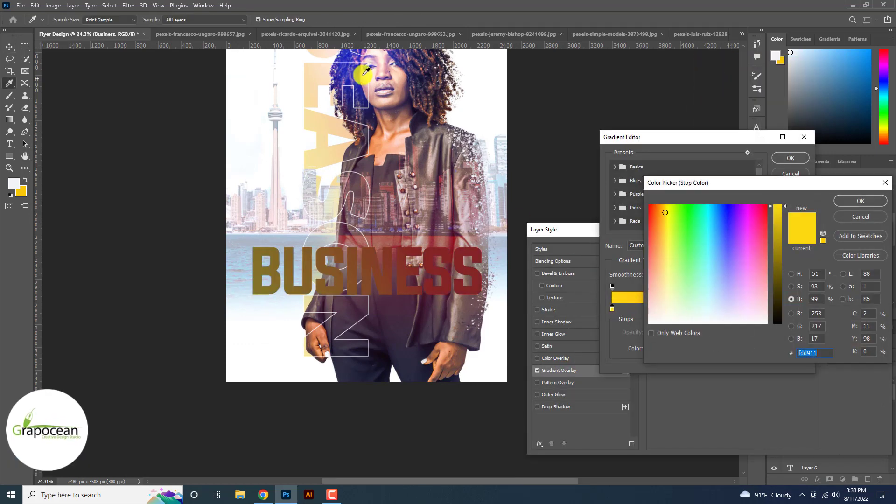
{"action": "left_click", "coordinate": [363, 75]}
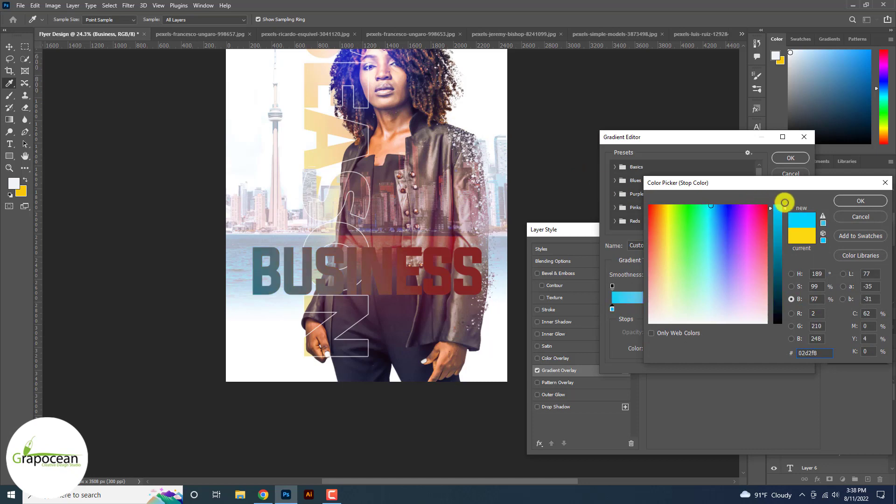
{"action": "left_click", "coordinate": [858, 201]}
Set the end colour stop of the Business gradient to a bright yellow-green.
{"action": "double_click", "coordinate": [800, 310]}
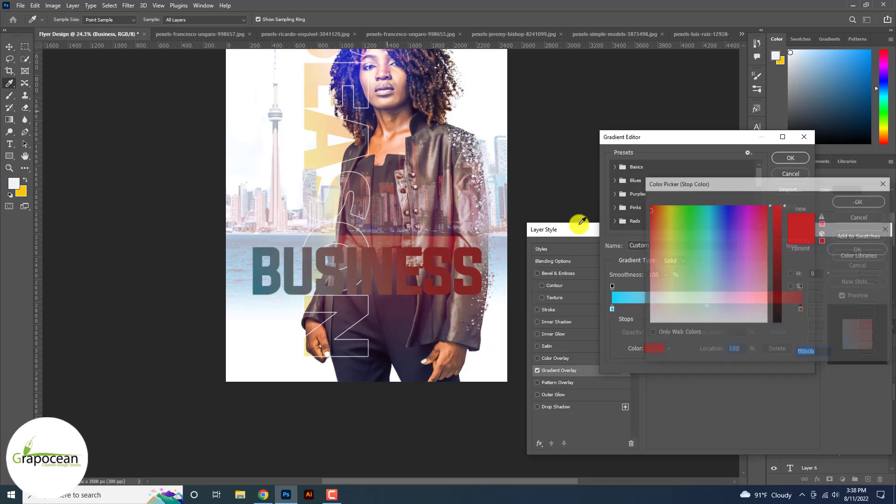
{"action": "left_click", "coordinate": [316, 116]}
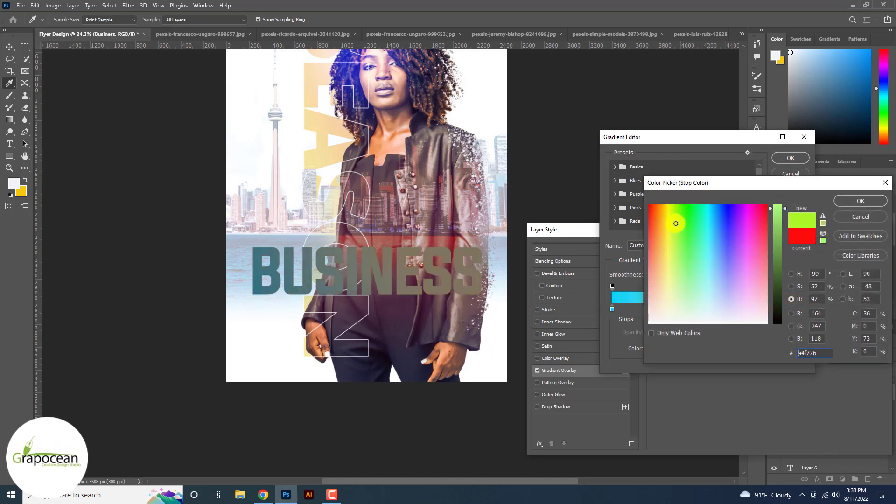
{"action": "left_click_drag", "start_coordinate": [775, 212], "coordinate": [775, 203]}
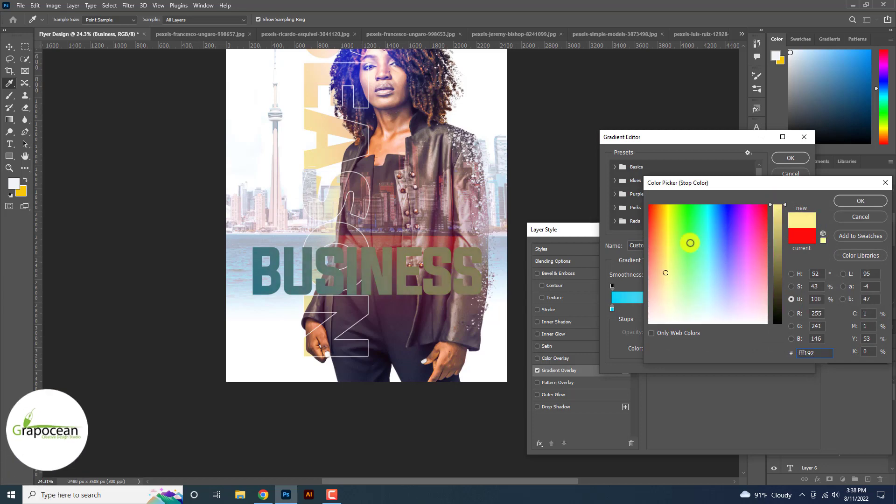
{"action": "left_click_drag", "start_coordinate": [689, 240], "coordinate": [679, 233]}
{"action": "left_click", "coordinate": [863, 202]}
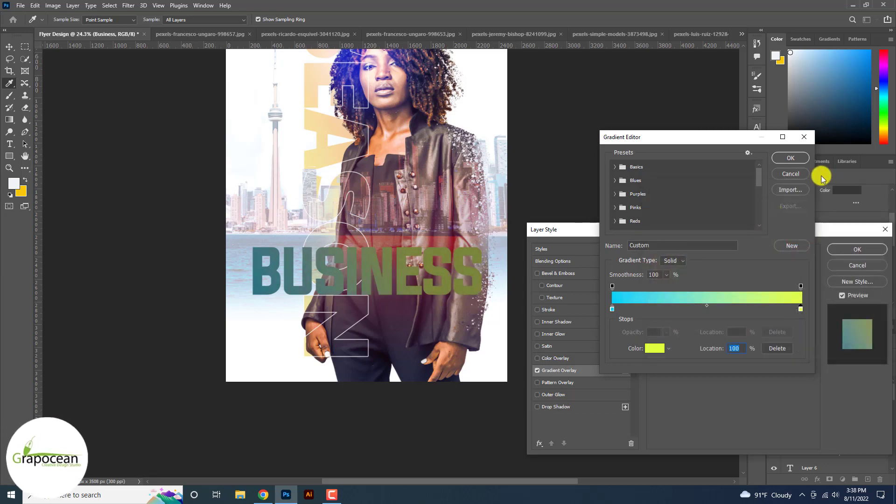
Accept the edited gradient, raise the Gradient Overlay opacity on the Business text, and apply the layer style.
{"action": "left_click", "coordinate": [790, 159]}
{"action": "left_click_drag", "start_coordinate": [722, 275], "coordinate": [727, 276]}
{"action": "left_click", "coordinate": [856, 250]}
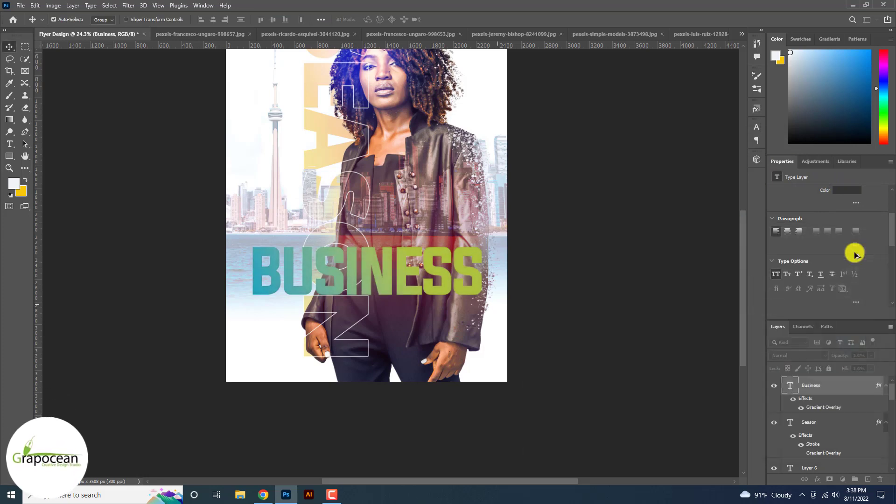
Add a Lorem Ipsum paragraph text box above BUSINESS, spanning about the word's width, and set its text size to 13 pt.
{"action": "key", "text": "ctrl+minus"}
{"action": "scroll", "coordinate": [438, 281], "scroll_direction": "up", "scroll_amount": 2}
{"action": "left_click_drag", "start_coordinate": [438, 282], "coordinate": [438, 288]}
{"action": "left_click", "coordinate": [10, 144]}
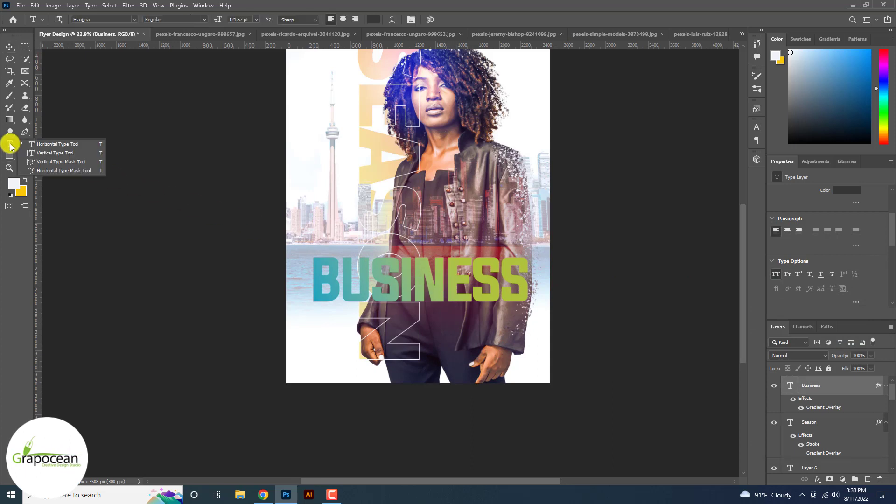
{"action": "left_click_drag", "start_coordinate": [310, 107], "coordinate": [528, 247]}
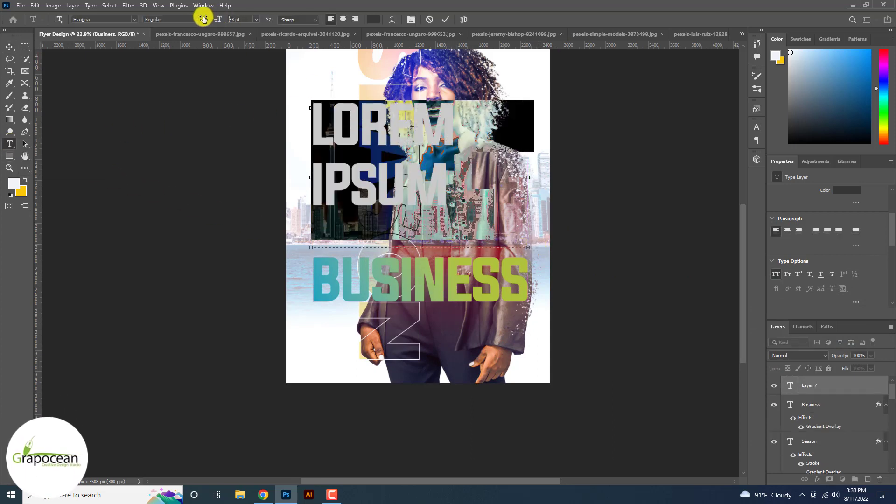
{"action": "left_click_drag", "start_coordinate": [203, 19], "coordinate": [174, 22]}
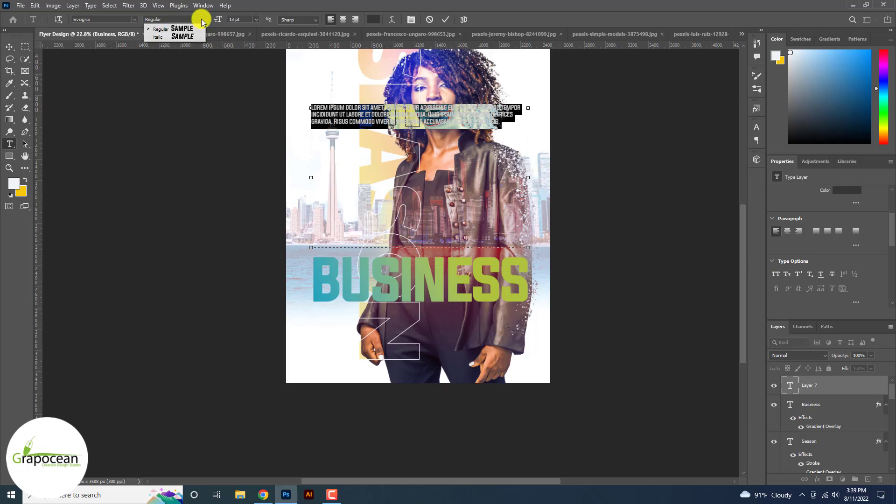
Set the placeholder paragraph's font to Poppins at 10 pt and narrow its text box to about 1590 px wide.
{"action": "left_click", "coordinate": [134, 19]}
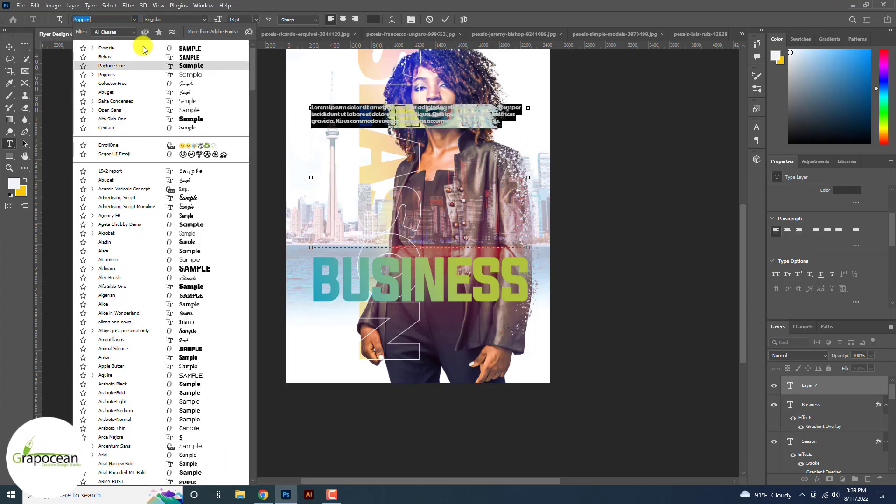
{"action": "left_click", "coordinate": [153, 77]}
{"action": "left_click_drag", "start_coordinate": [220, 19], "coordinate": [218, 19]}
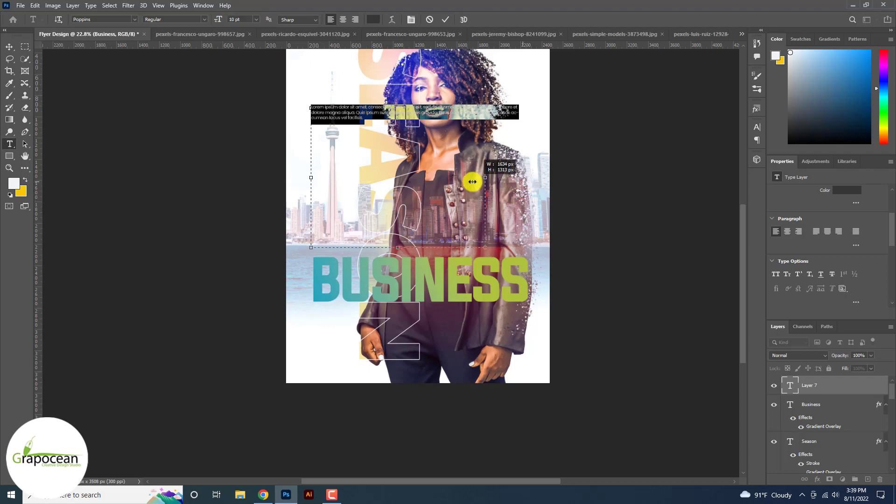
{"action": "left_click_drag", "start_coordinate": [475, 180], "coordinate": [488, 184]}
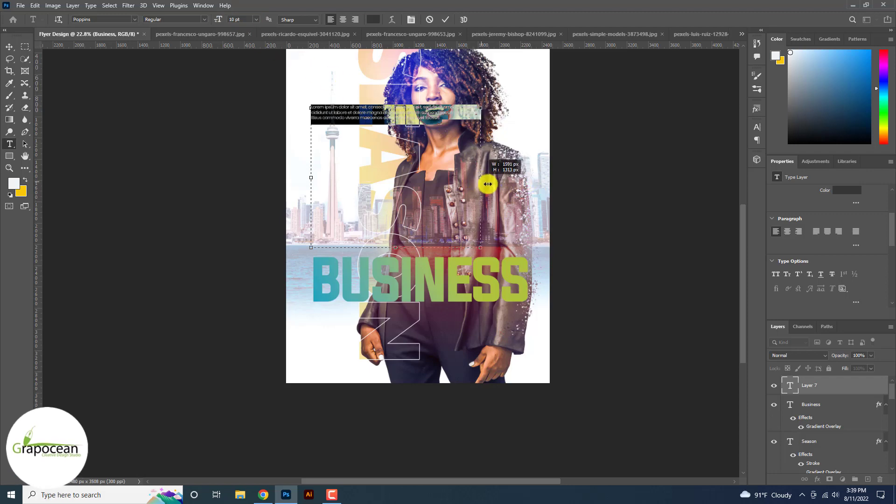
Rotate the Lorem ipsum paragraph 90° and place it vertically between the tower and the SEASON title.
{"action": "left_click", "coordinate": [9, 47]}
{"action": "scroll", "coordinate": [381, 114], "scroll_direction": "up", "scroll_amount": 2}
{"action": "key", "text": "ctrl+t"}
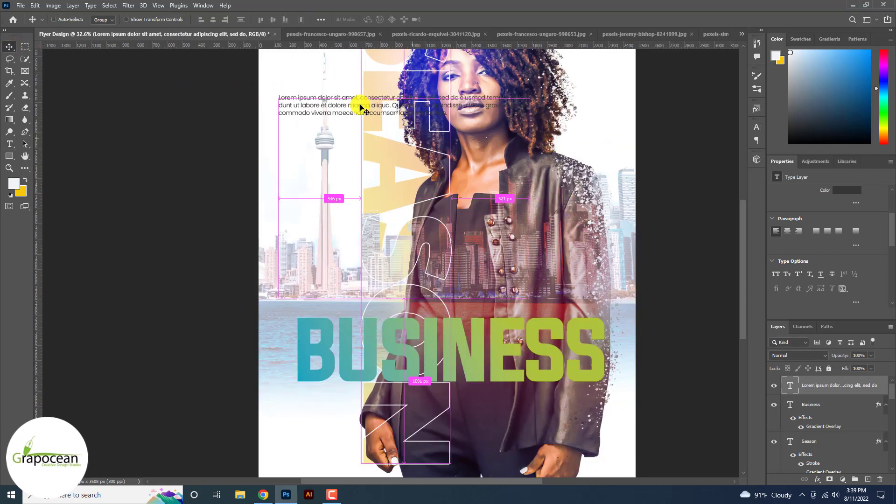
{"action": "left_click_drag", "start_coordinate": [557, 236], "coordinate": [382, 303]}
{"action": "left_click_drag", "start_coordinate": [427, 240], "coordinate": [380, 66]}
{"action": "scroll", "coordinate": [347, 121], "scroll_direction": "down", "scroll_amount": 2}
{"action": "scroll", "coordinate": [347, 120], "scroll_direction": "down", "scroll_amount": 1}
{"action": "scroll", "coordinate": [348, 119], "scroll_direction": "up", "scroll_amount": 5}
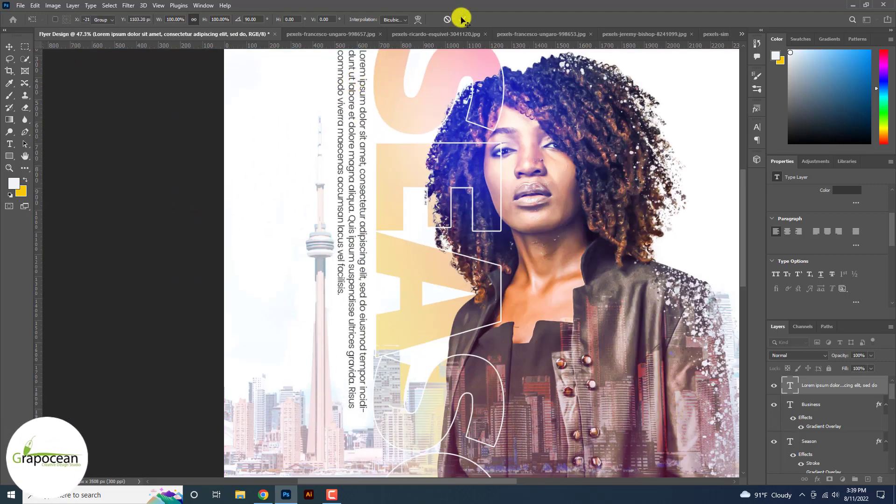
{"action": "left_click", "coordinate": [462, 19]}
Move the skyline layers Gradient Map 1, Layer 3 copy and Layer 3 together so the tower overlaps the SEASON title.
{"action": "scroll", "coordinate": [455, 45], "scroll_direction": "down", "scroll_amount": 3}
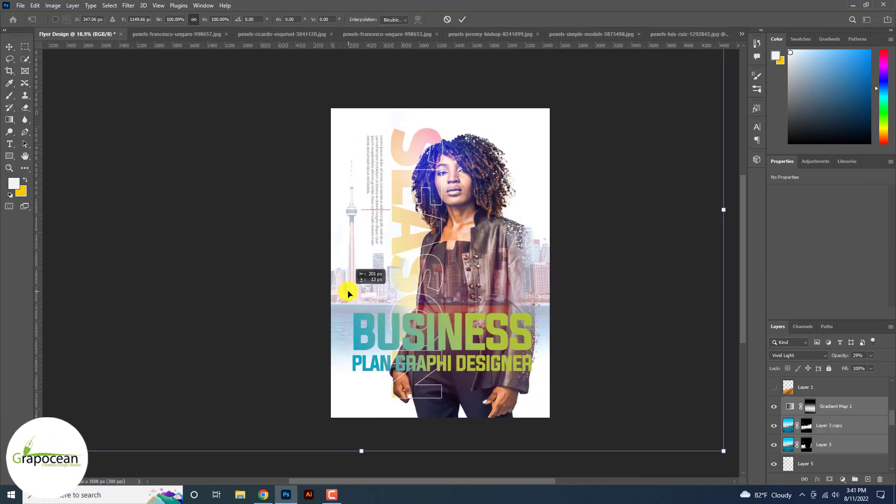
{"action": "left_click_drag", "start_coordinate": [346, 292], "coordinate": [406, 289]}
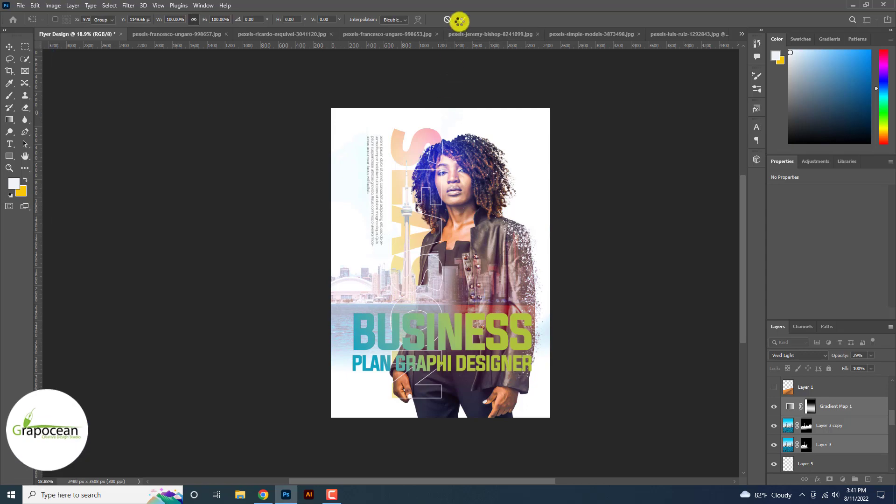
{"action": "left_click", "coordinate": [459, 21]}
{"action": "scroll", "coordinate": [406, 231], "scroll_direction": "up", "scroll_amount": 5}
{"action": "scroll", "coordinate": [406, 231], "scroll_direction": "down", "scroll_amount": 6}
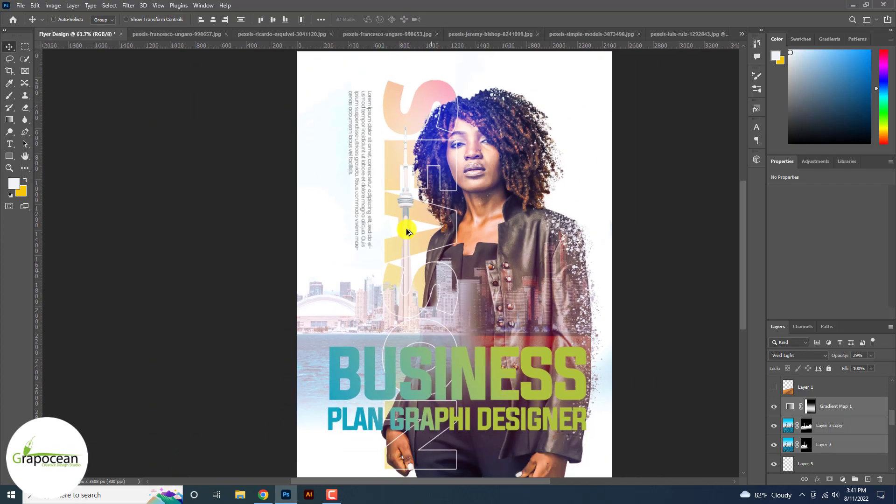
{"action": "scroll", "coordinate": [406, 231], "scroll_direction": "up", "scroll_amount": 4}
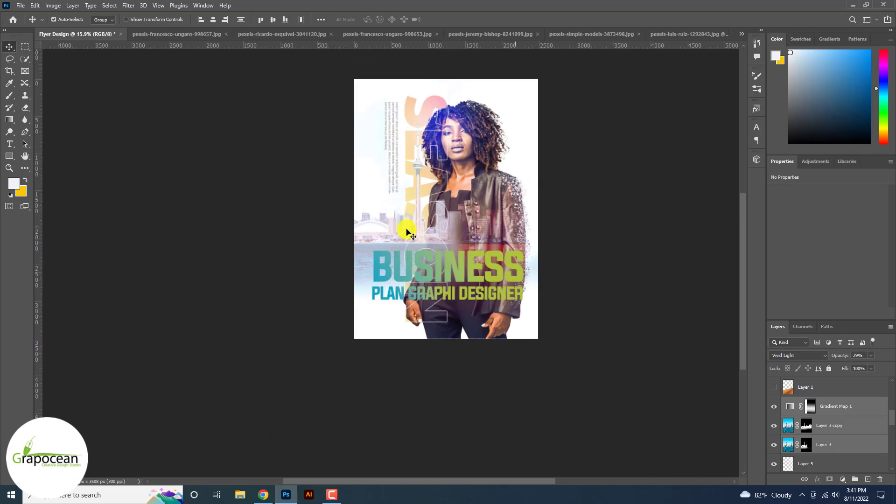
{"action": "scroll", "coordinate": [406, 231], "scroll_direction": "down", "scroll_amount": 2}
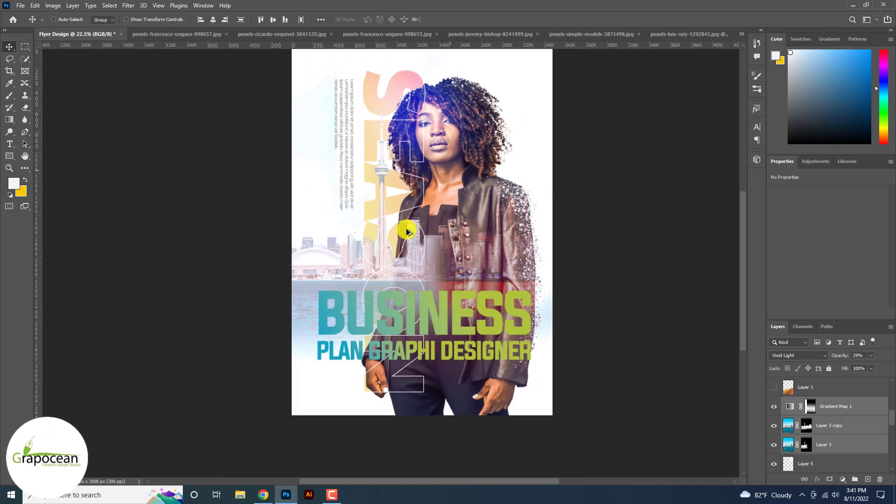